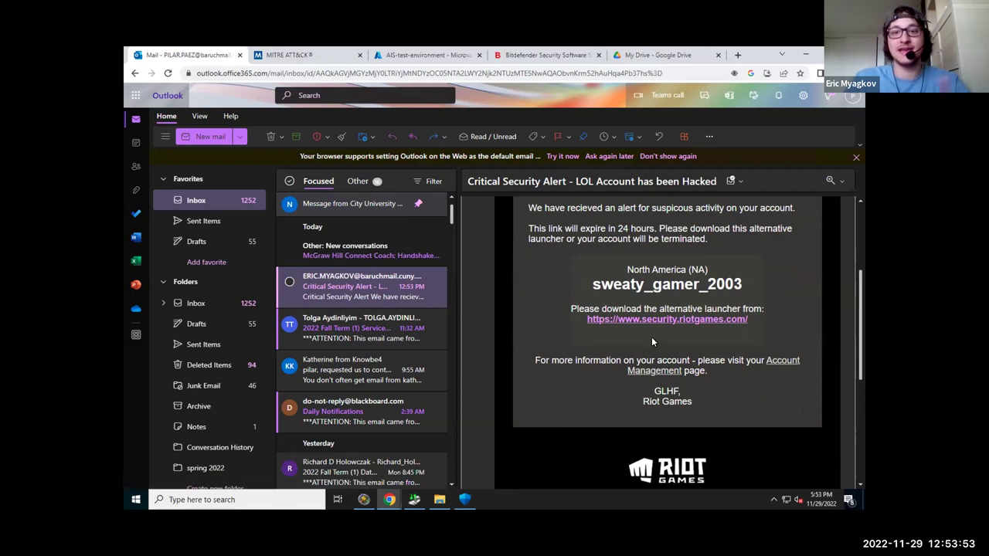
Examine the "Critical Security Alert - LOL Account has been Hacked" email, including its alternative launcher link and the Riot Games footer.
scroll(346, 340, "down", 3)
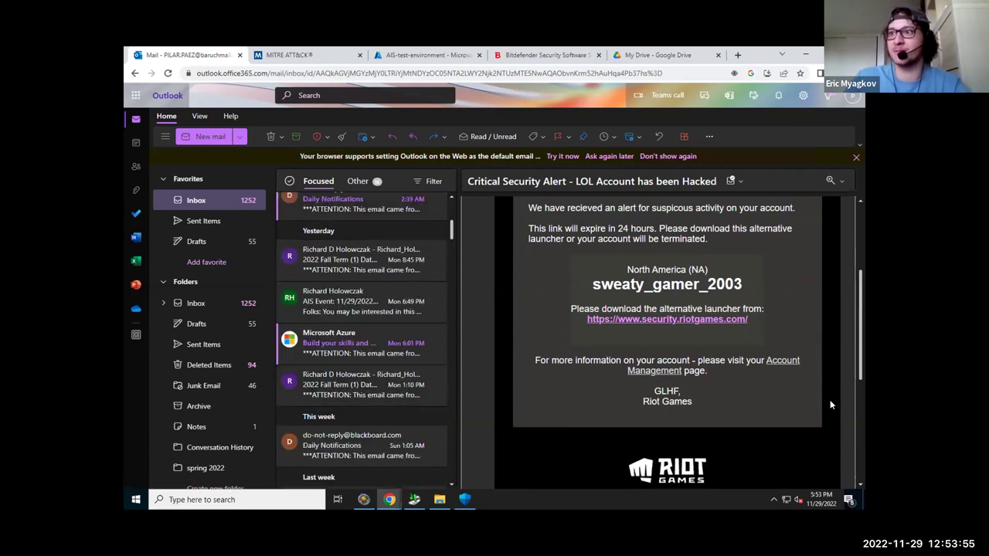
scroll(786, 366, "down", 2)
scroll(787, 371, "up", 3)
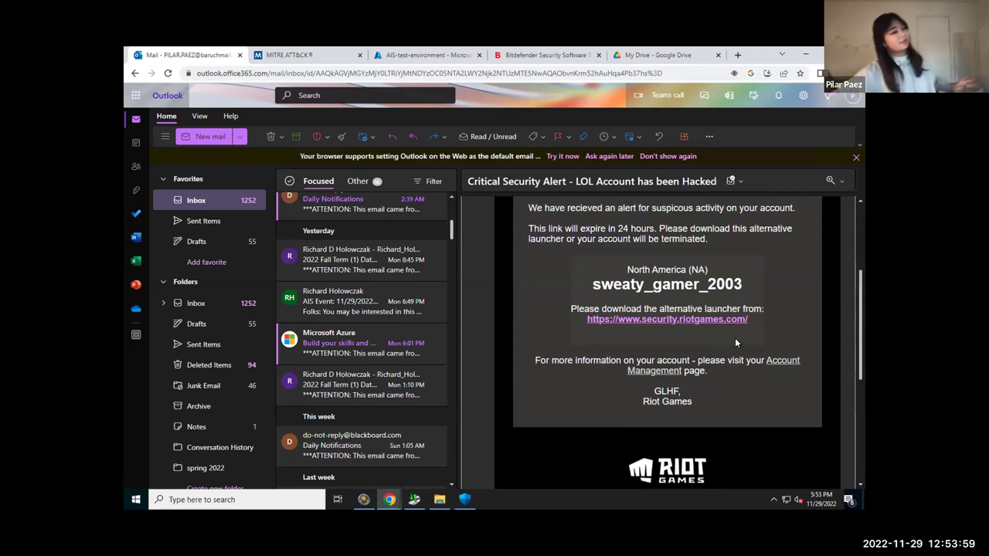
scroll(666, 357, "up", 3)
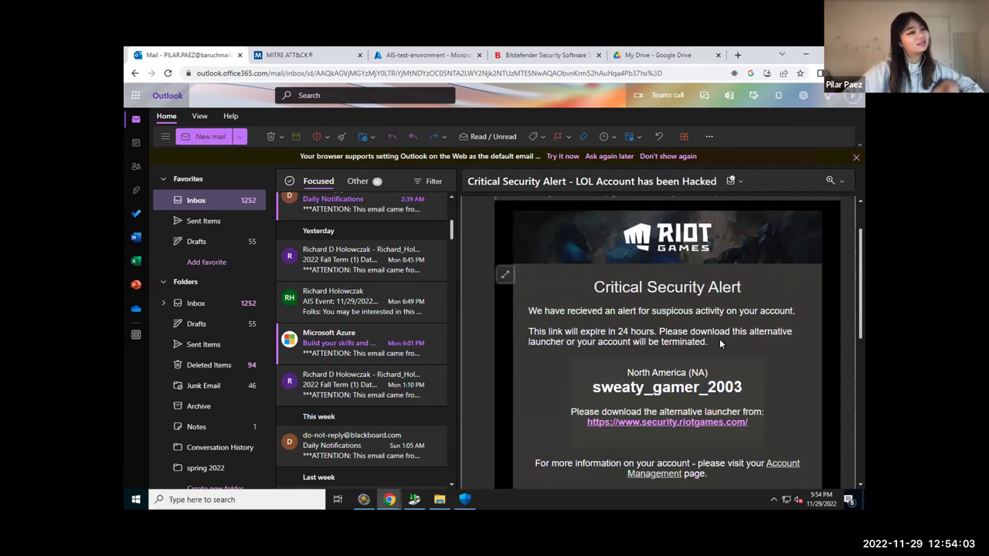
left_click_drag(699, 342, 713, 347)
left_click_drag(695, 386, 698, 429)
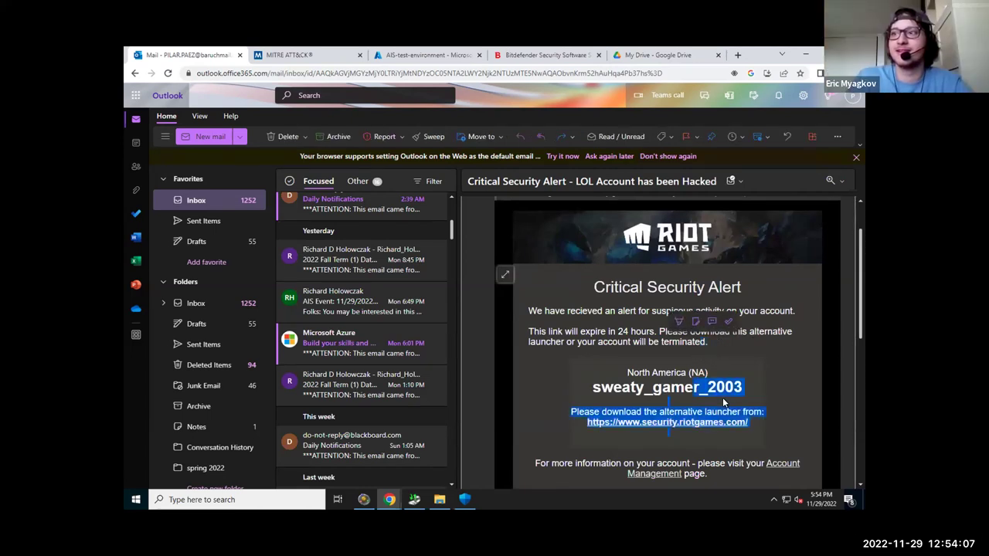
scroll(702, 282, "down", 3)
scroll(702, 278, "up", 2)
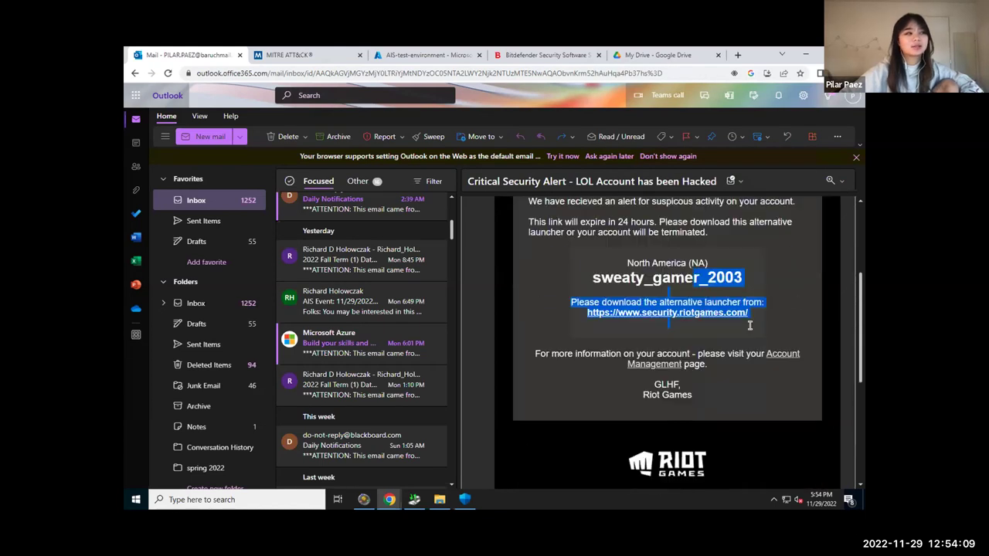
scroll(701, 278, "down", 2)
scroll(812, 332, "down", 2)
scroll(811, 333, "up", 2)
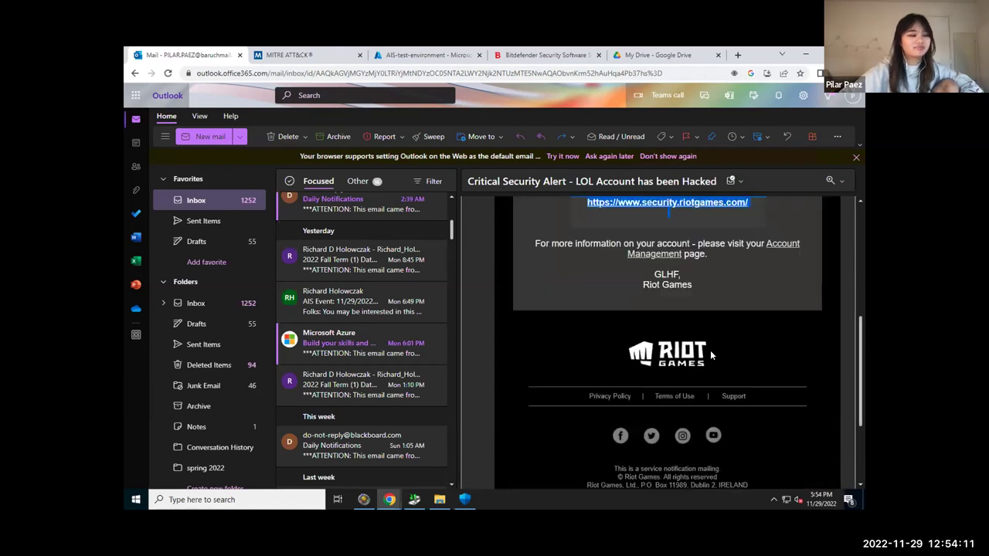
scroll(788, 382, "up", 2)
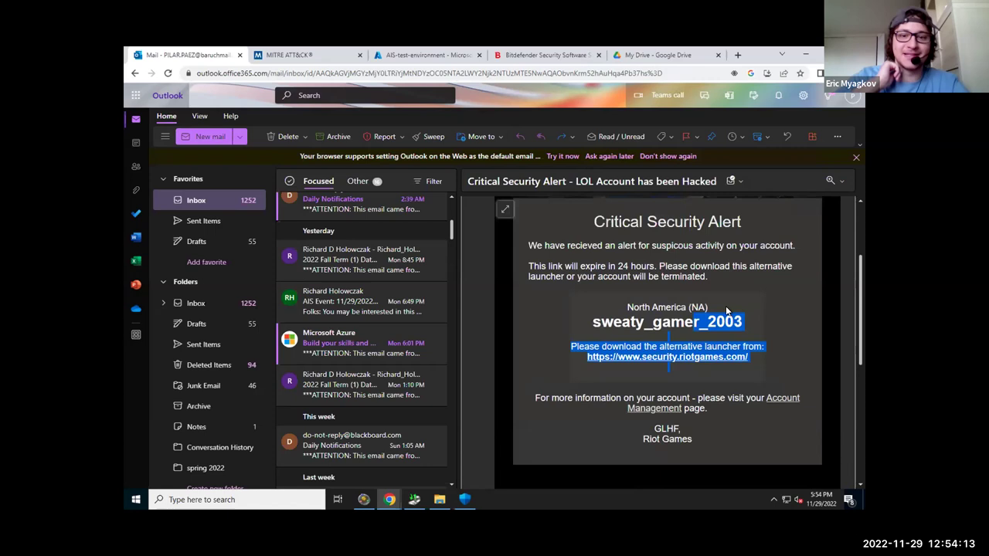
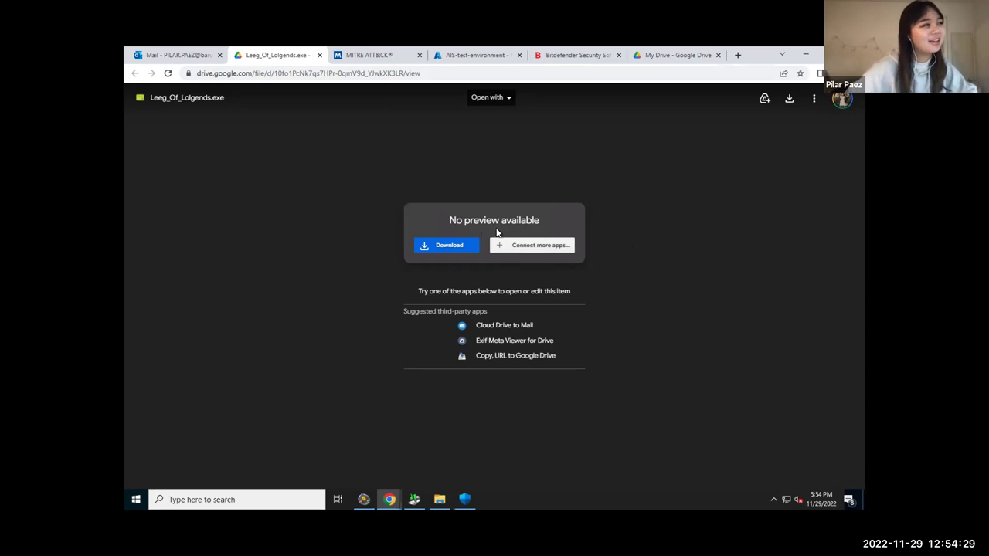
Download Leeg_Of_Lolgends.exe from Google Drive despite the virus-scan warning and keep the flagged file in the browser.
left_click(461, 249)
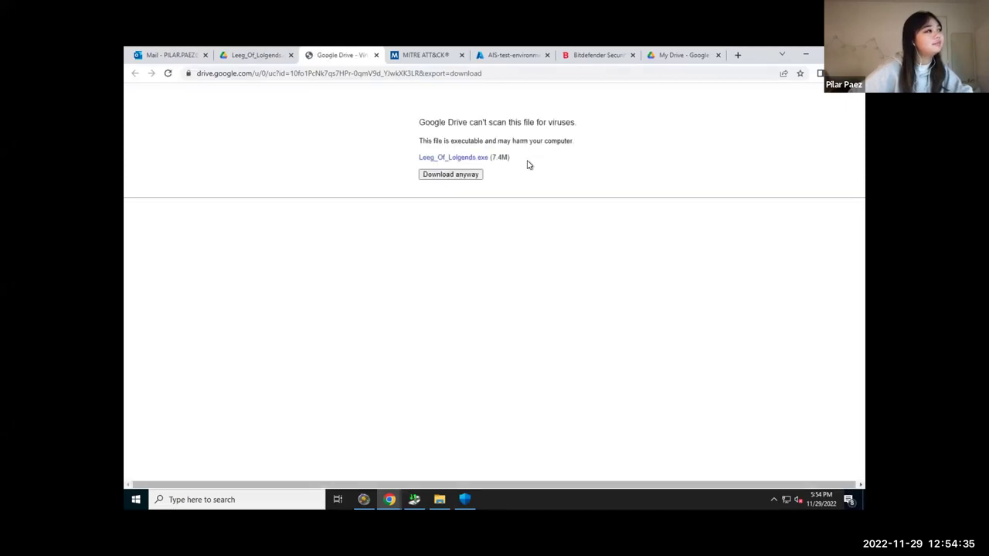
left_click_drag(440, 122, 454, 123)
mouse_move(573, 140)
left_mouse_down()
mouse_move(584, 146)
mouse_move(430, 132)
mouse_move(587, 147)
left_mouse_up()
left_click(426, 124)
left_click(532, 143)
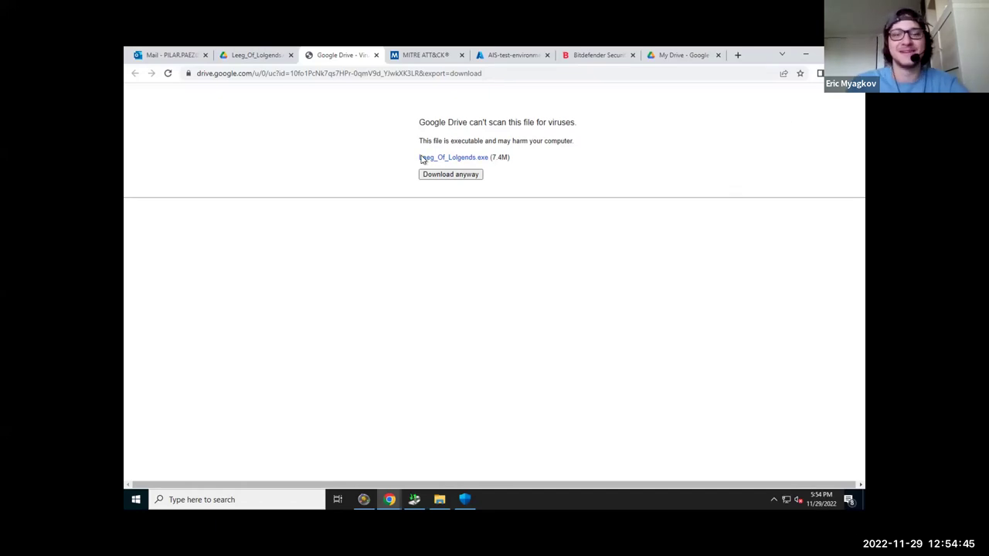
left_click(443, 176)
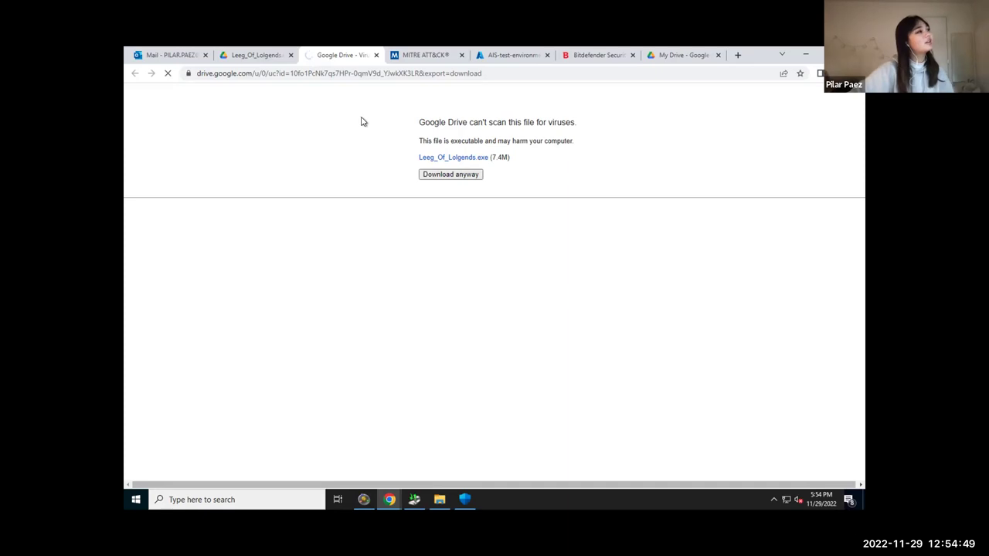
left_click_drag(453, 122, 531, 122)
left_click(624, 138)
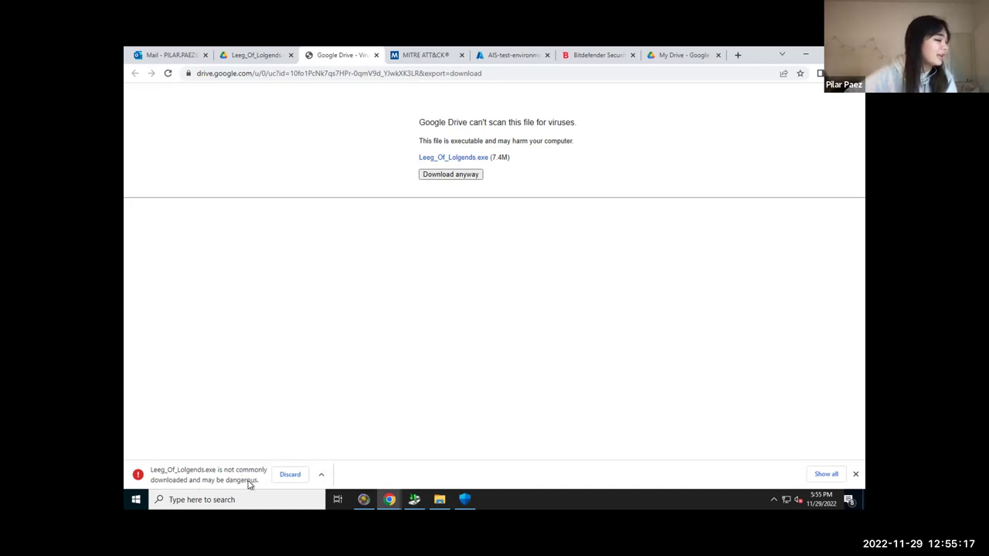
left_click(322, 475)
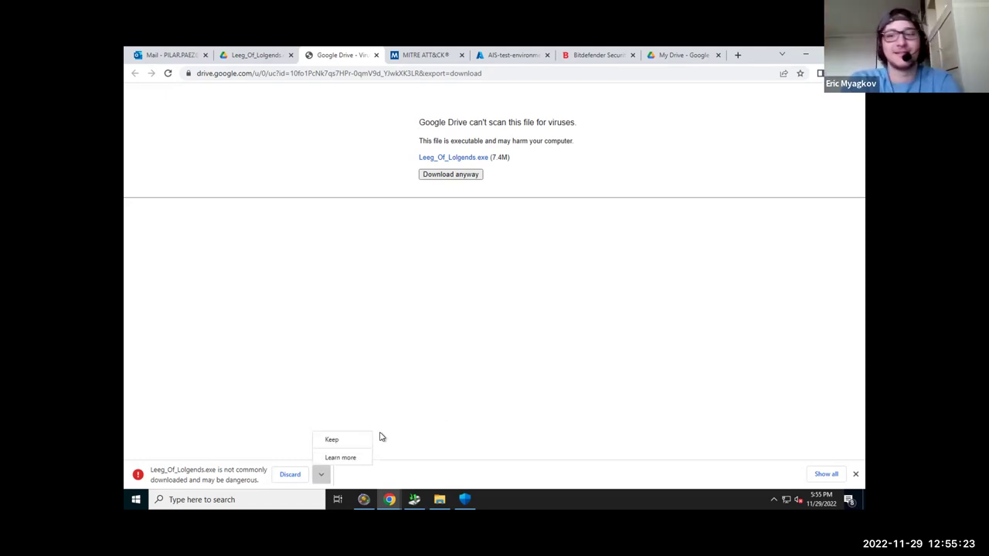
left_click(332, 439)
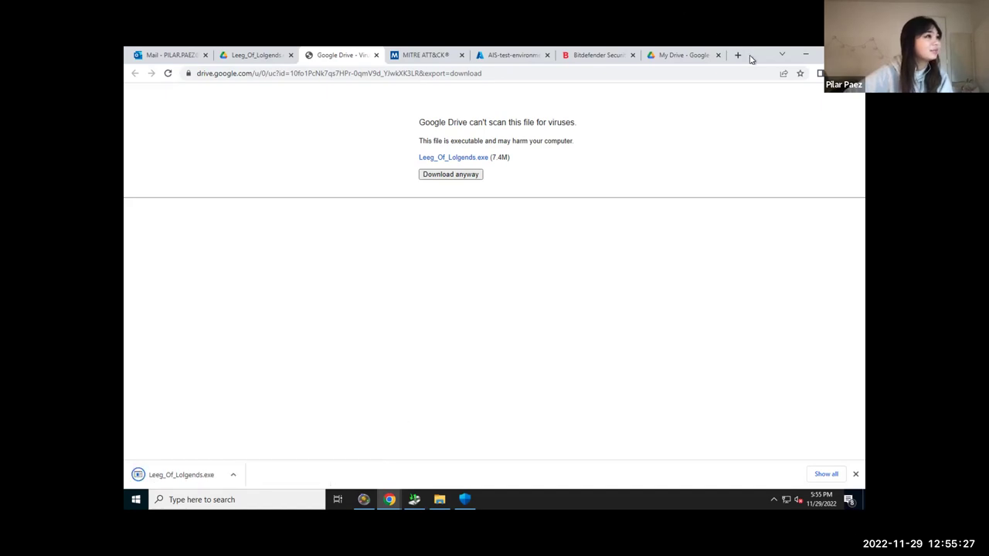
Shrink the browser window, bring up my_folder in File Explorer, and read the Faker Guide text file.
key("super+Down")
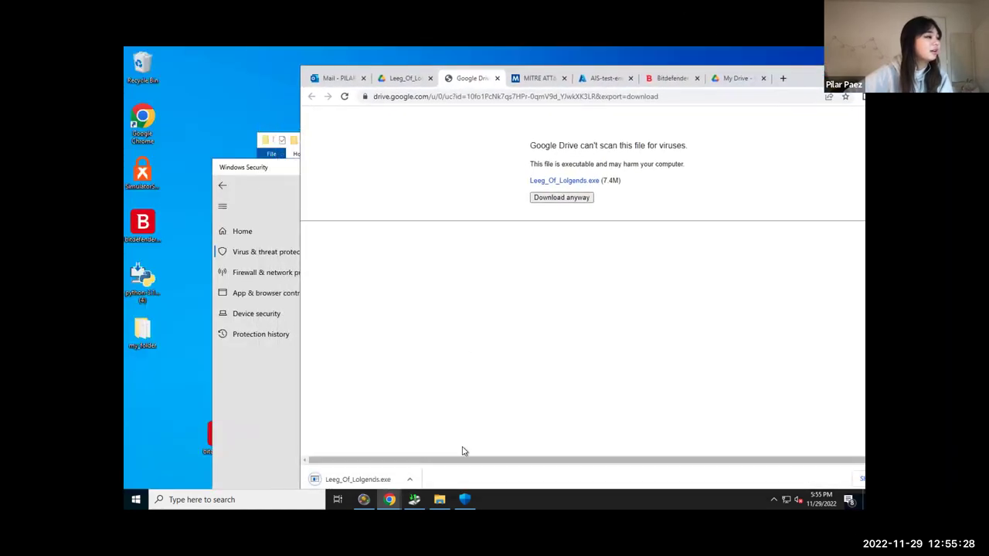
left_click(439, 498)
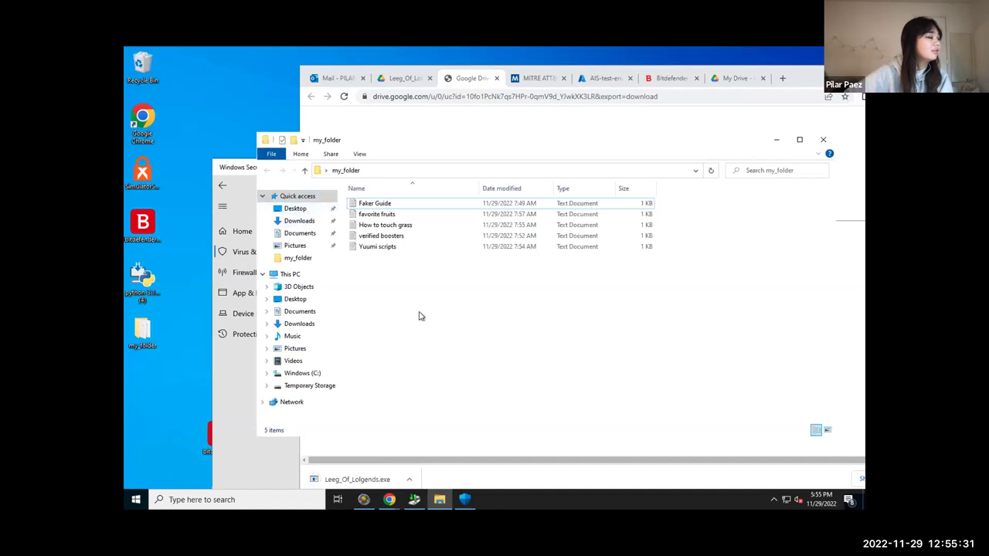
left_click_drag(476, 136, 509, 110)
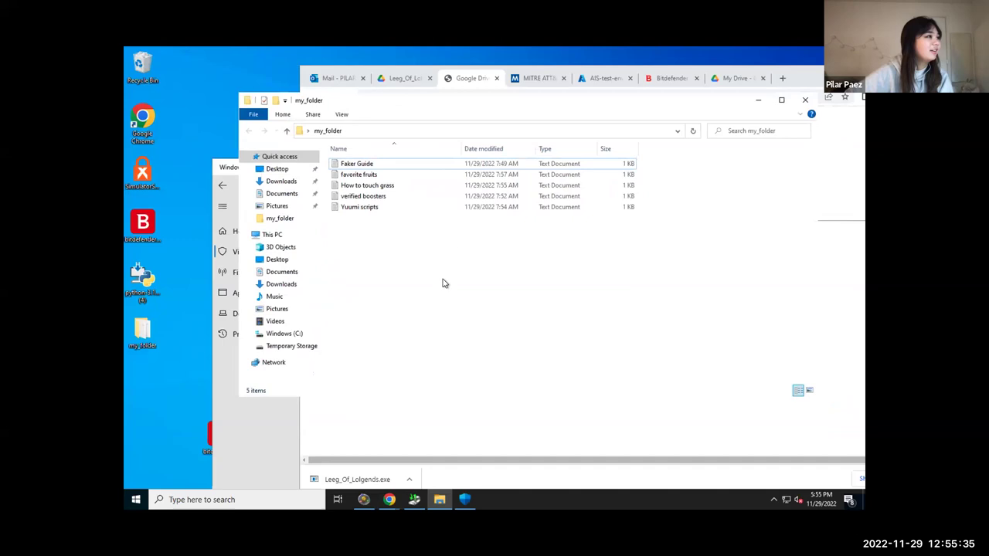
double_click(388, 163)
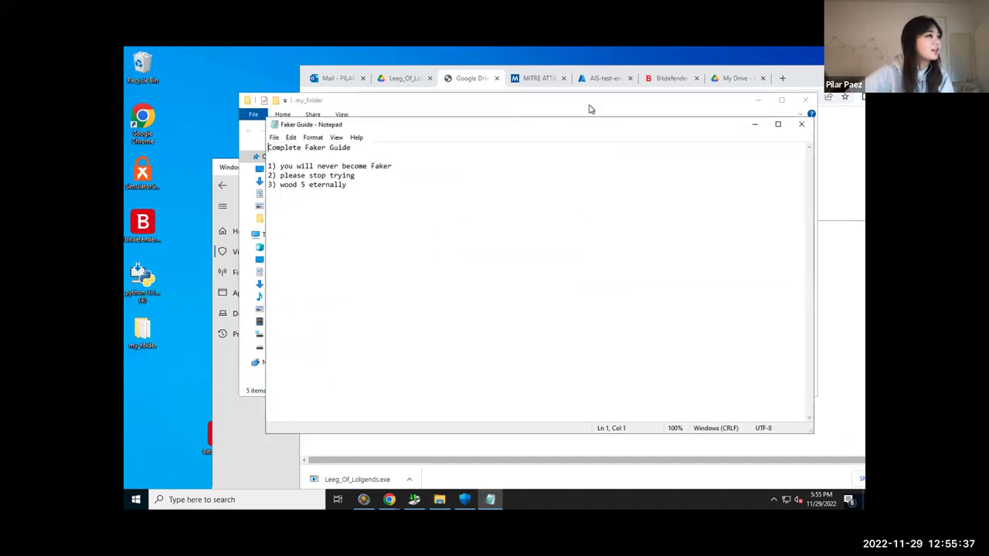
left_click_drag(590, 106, 600, 144)
left_click_drag(537, 126, 603, 124)
left_click_drag(688, 125, 643, 122)
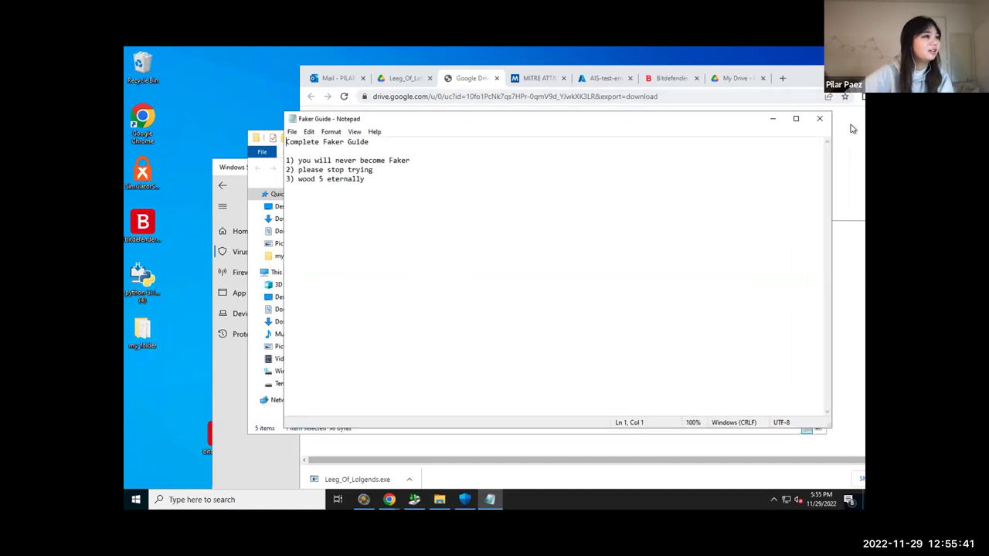
left_click(821, 120)
View the contents of the How to touch grass, Yuumi scripts and favorite fruits text files, closing each one.
double_click(394, 224)
left_click_drag(638, 129, 682, 137)
left_click(829, 132)
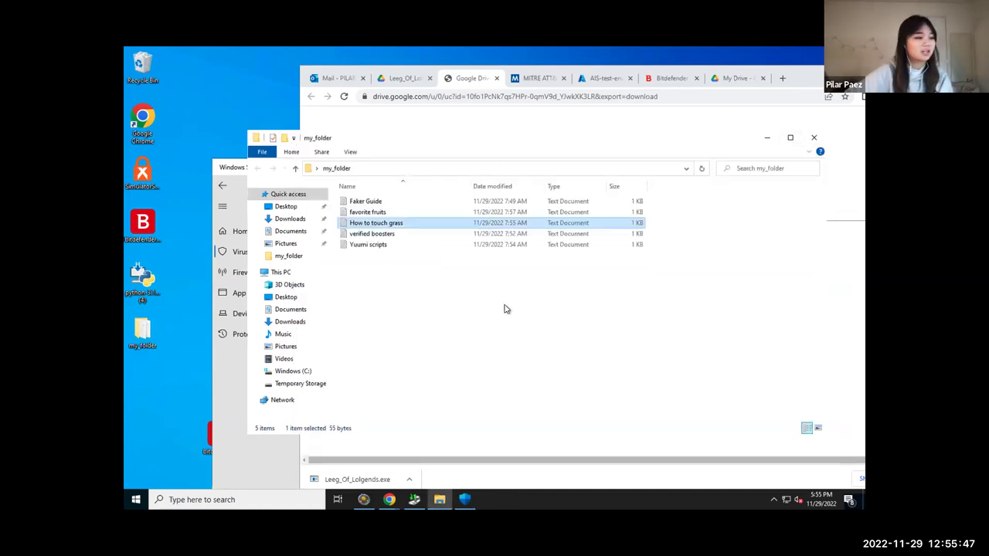
double_click(393, 244)
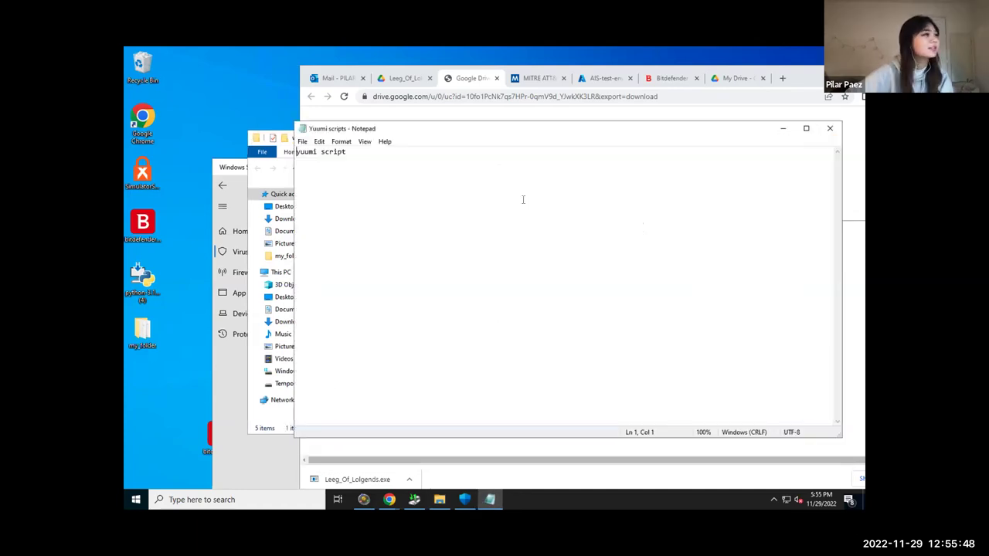
left_click(829, 129)
double_click(386, 212)
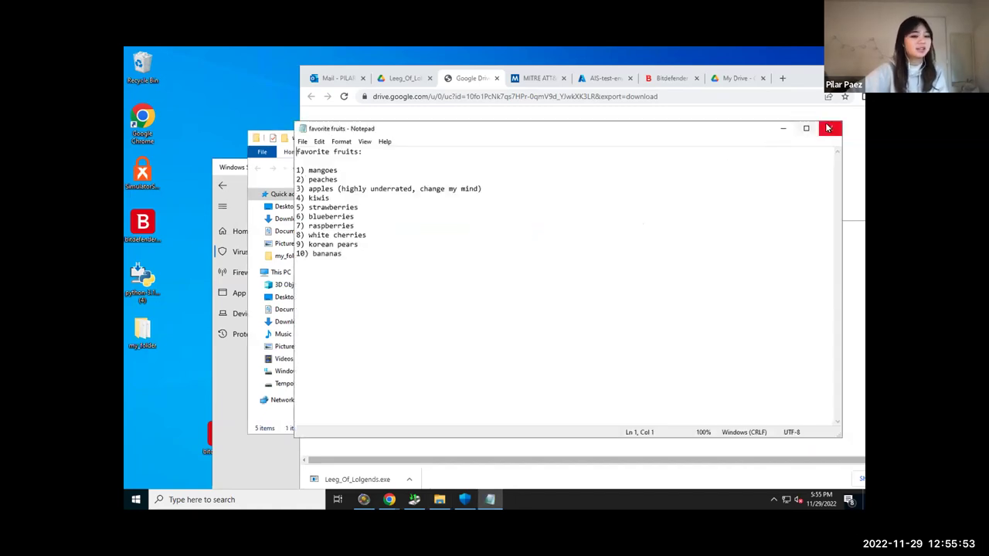
left_click(829, 128)
View How to touch grass again, and read the verified boosters text file before closing it.
left_click(406, 225)
double_click(406, 225)
left_click(829, 129)
left_click(399, 235)
double_click(400, 237)
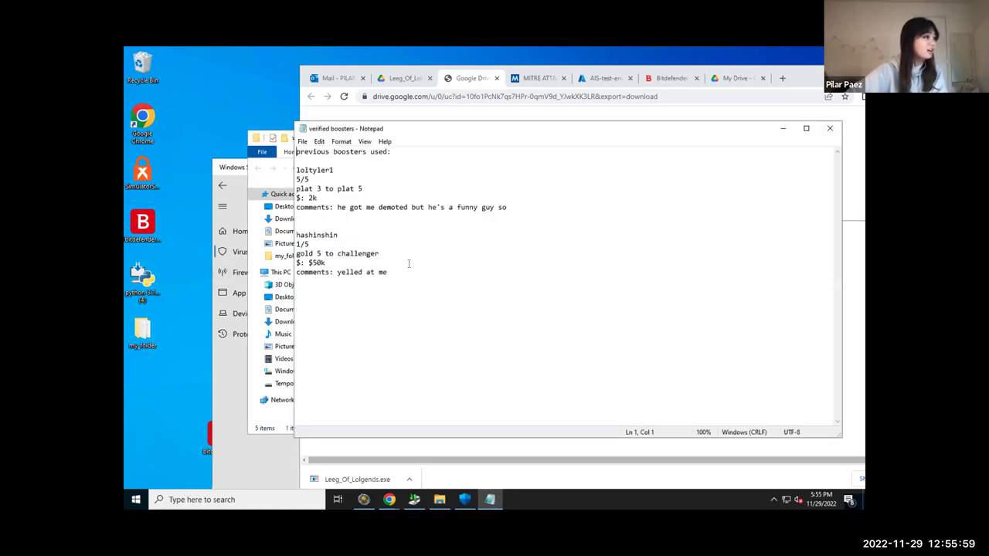
left_click(830, 128)
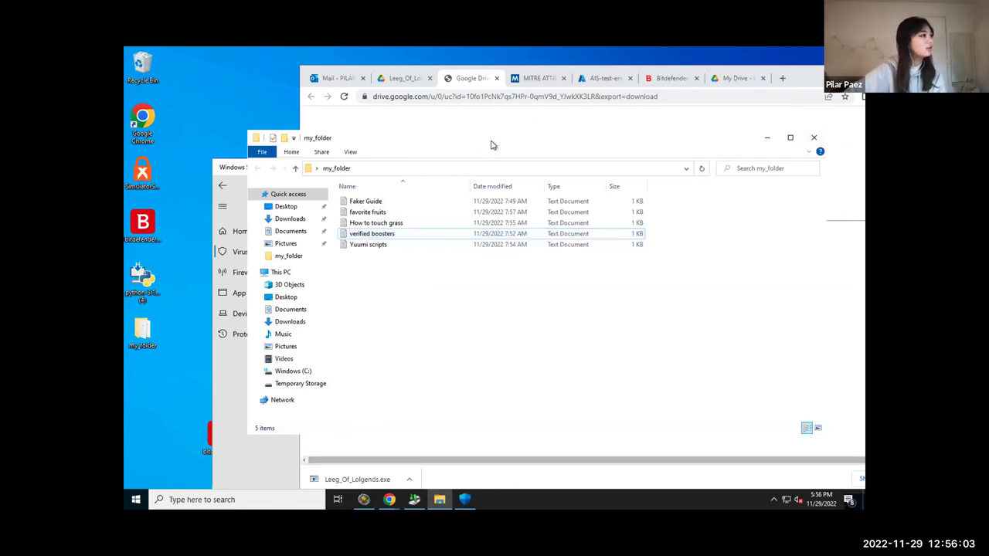
Move the Leeg_Of_Lolgends application from the Downloads folder to the desktop.
left_click(309, 219)
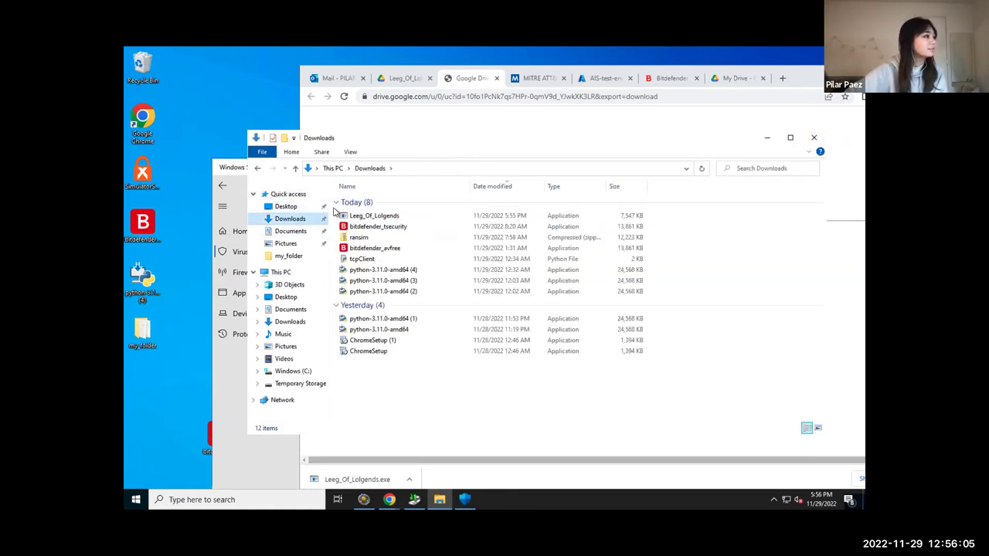
left_click_drag(434, 219, 445, 408)
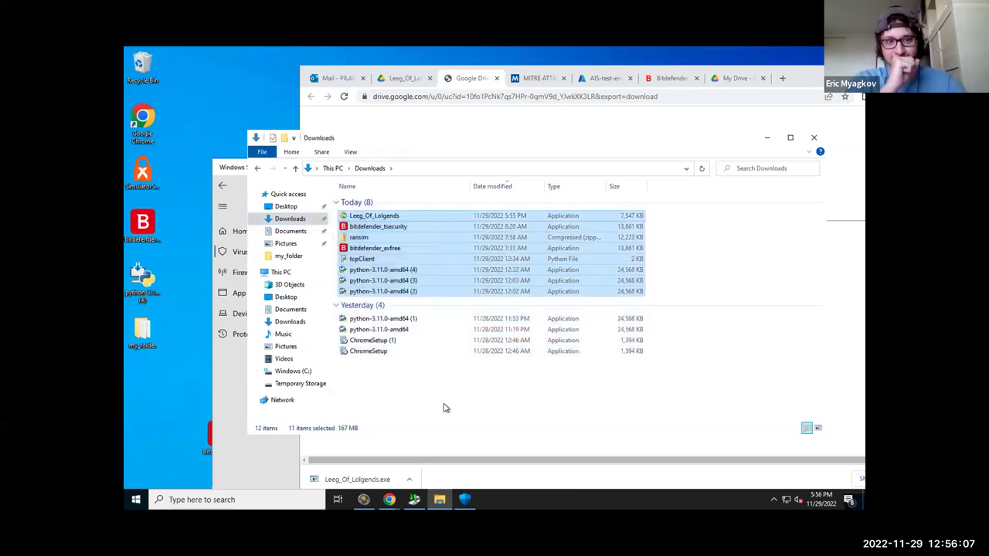
left_click(375, 215)
left_click_drag(376, 216, 188, 377)
Return File Explorer to my_folder and reposition its window clear of the desktop icons.
left_click(291, 230)
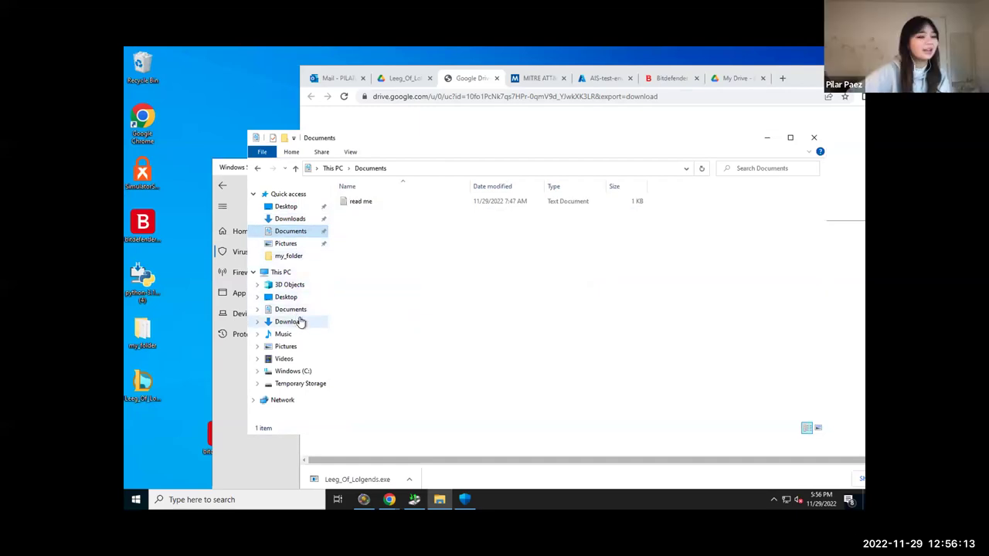
left_click(301, 260)
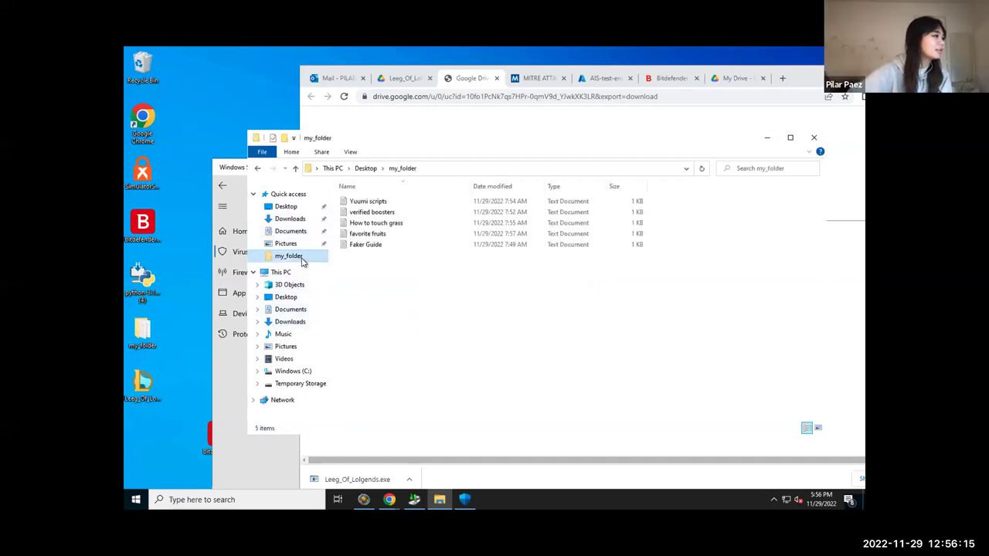
left_click_drag(468, 141, 508, 118)
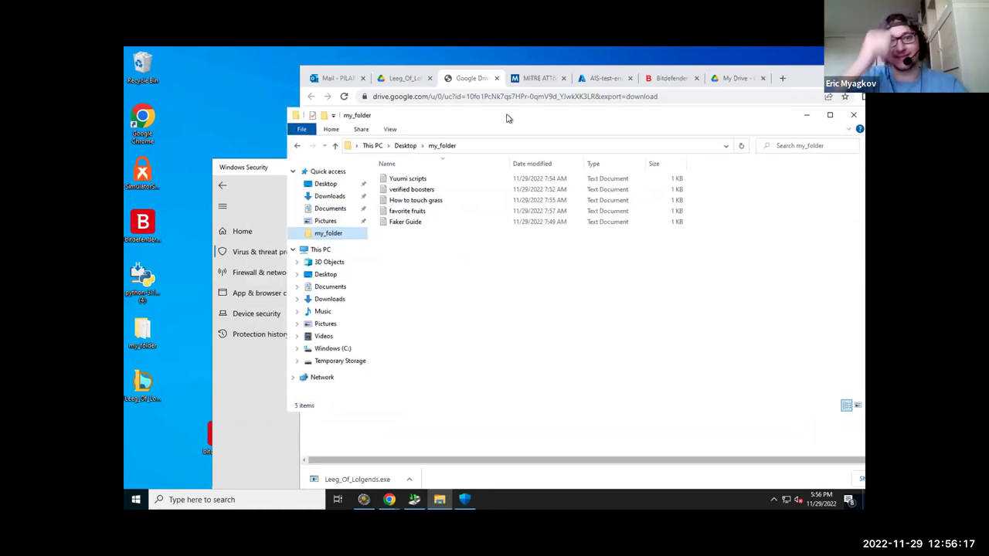
Run Leeg_Of_Lolgends.exe from the desktop, overriding the Microsoft Defender SmartScreen block after viewing the app details.
right_click(147, 388)
left_click(181, 211)
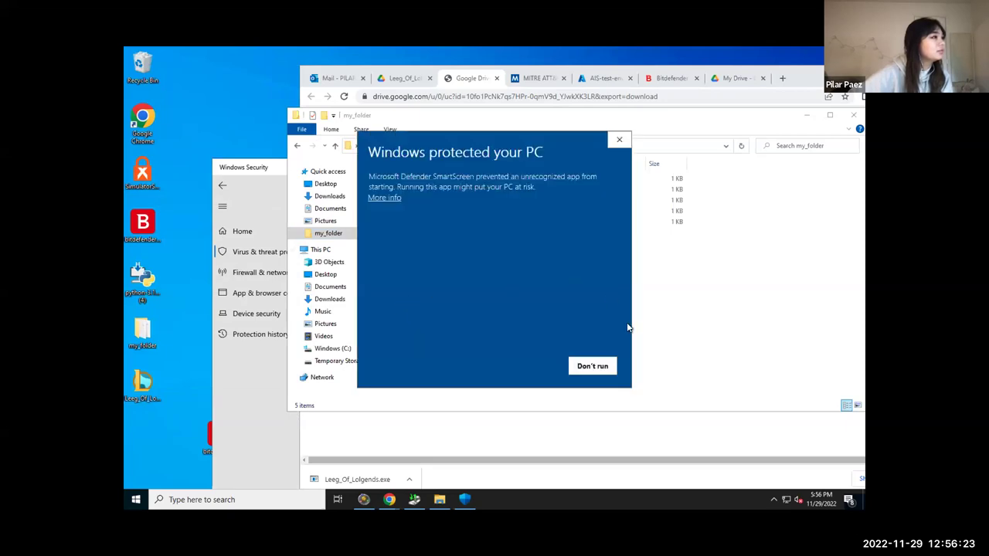
left_click(395, 200)
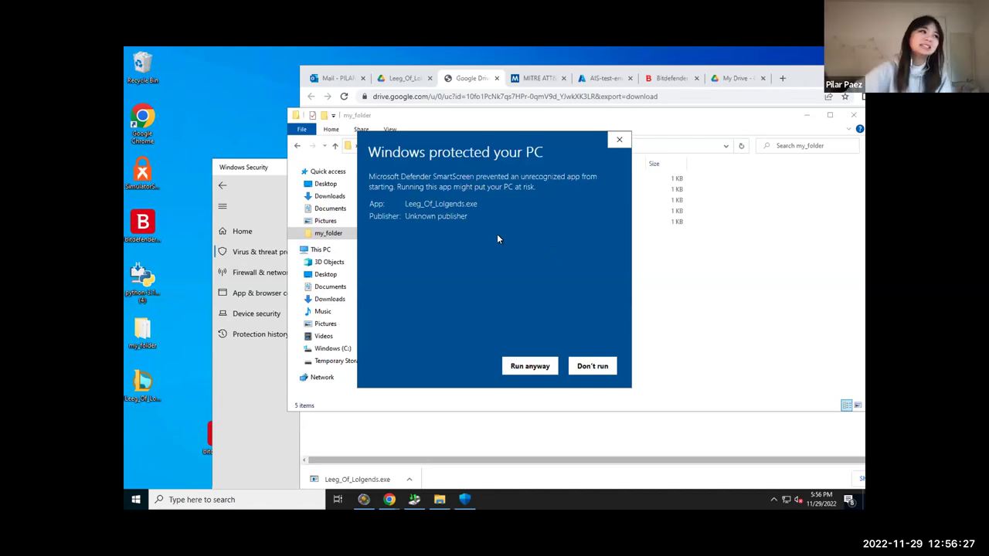
left_click_drag(453, 153, 512, 153)
left_click(492, 168)
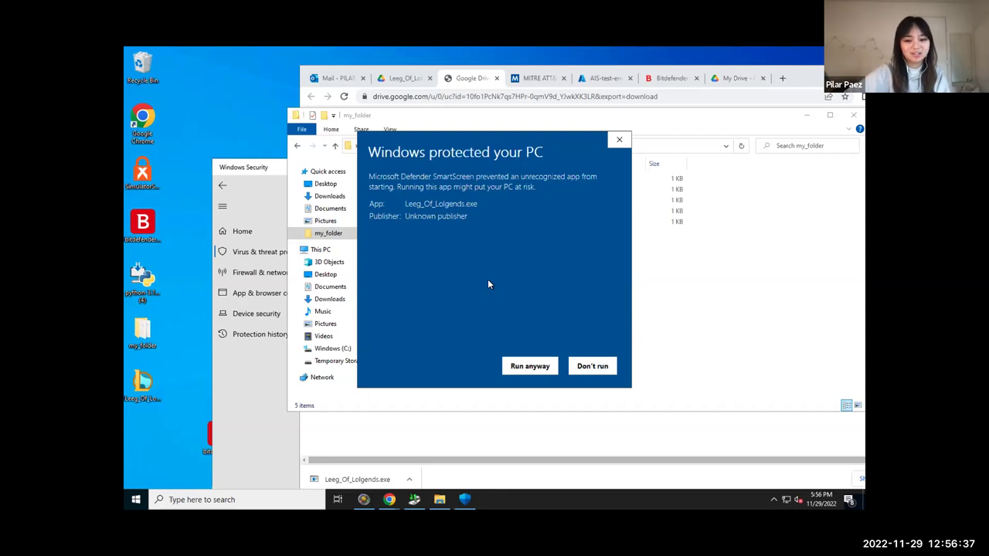
left_click(531, 367)
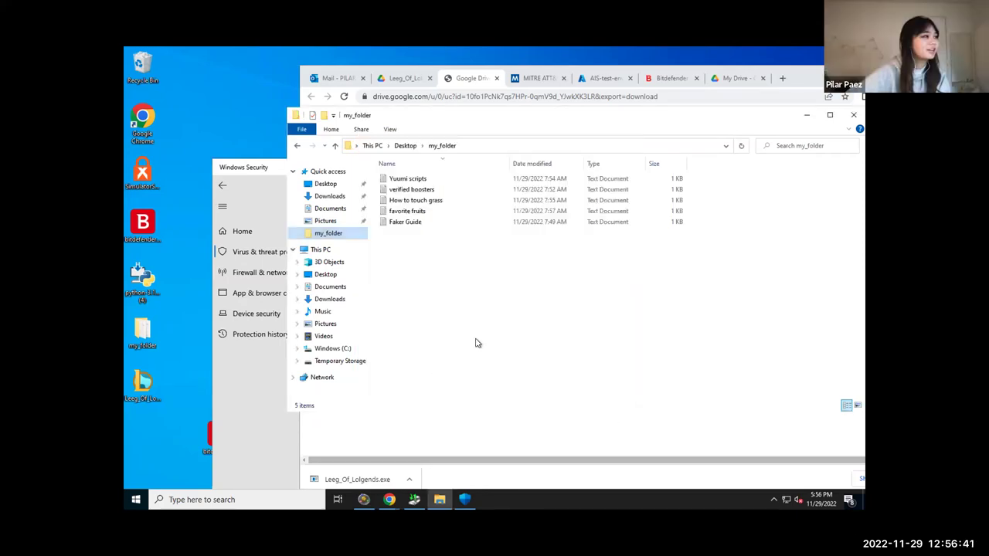
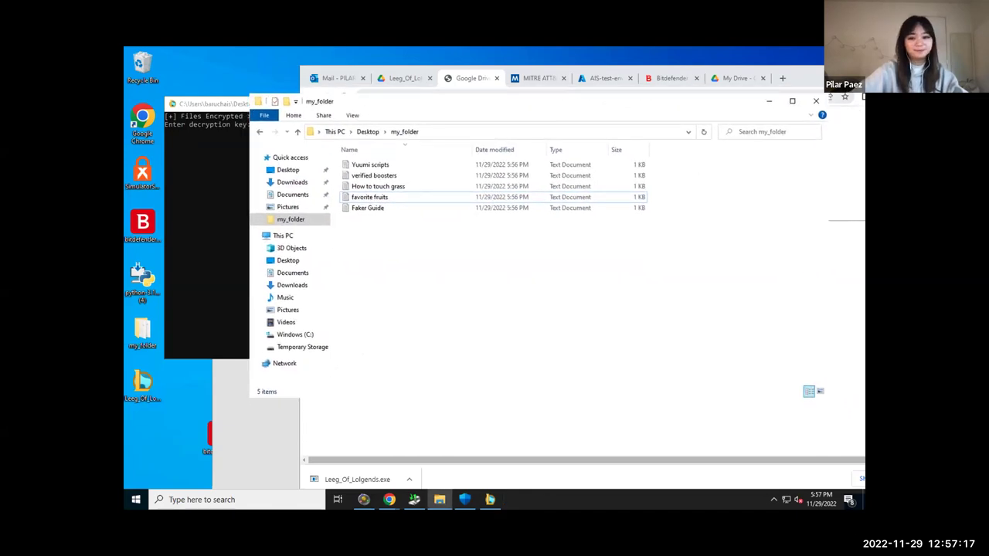
Open Windows Security's Virus & threat protection page and start a quick scan.
left_click_drag(529, 117, 439, 78)
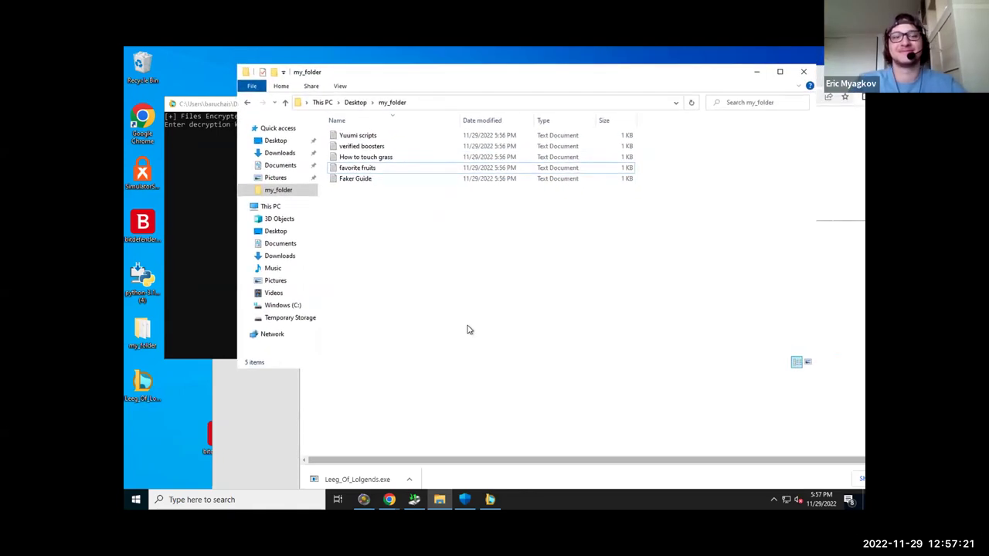
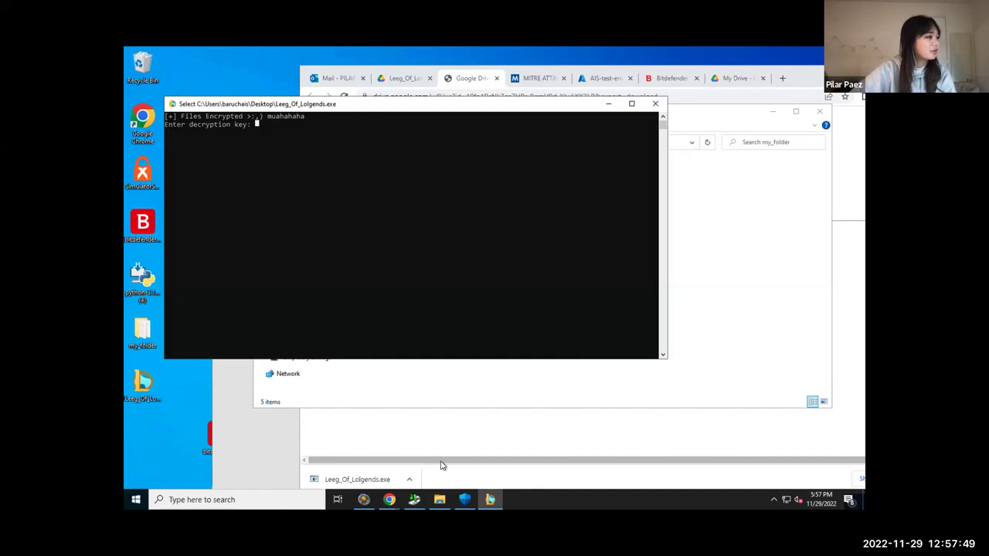
left_click(154, 500)
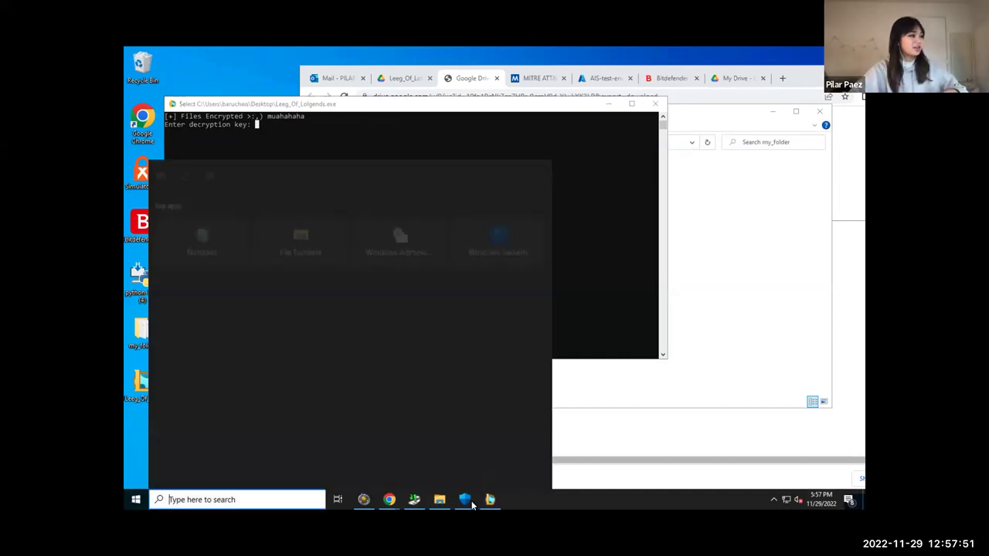
left_click(398, 236)
left_click_drag(602, 168, 589, 56)
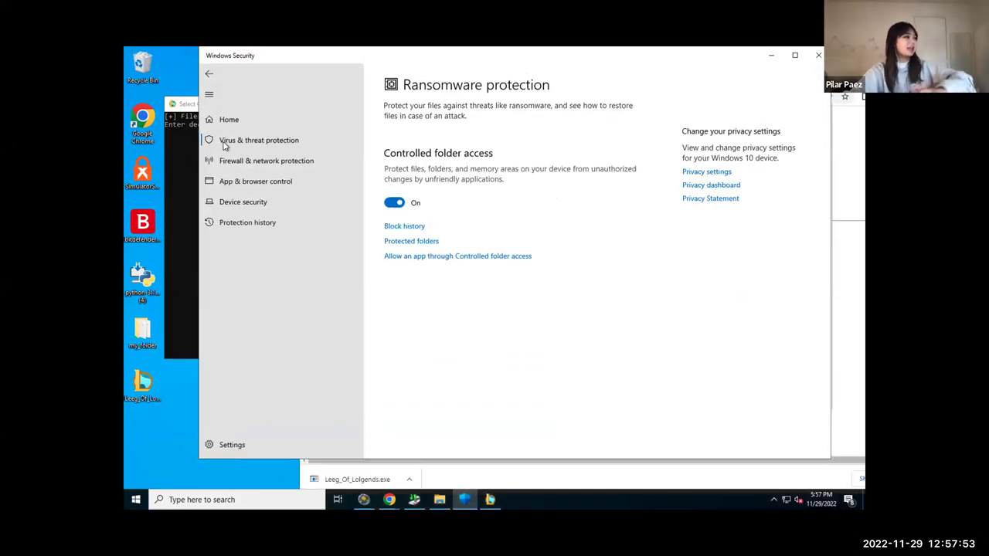
left_click(240, 141)
left_click(413, 224)
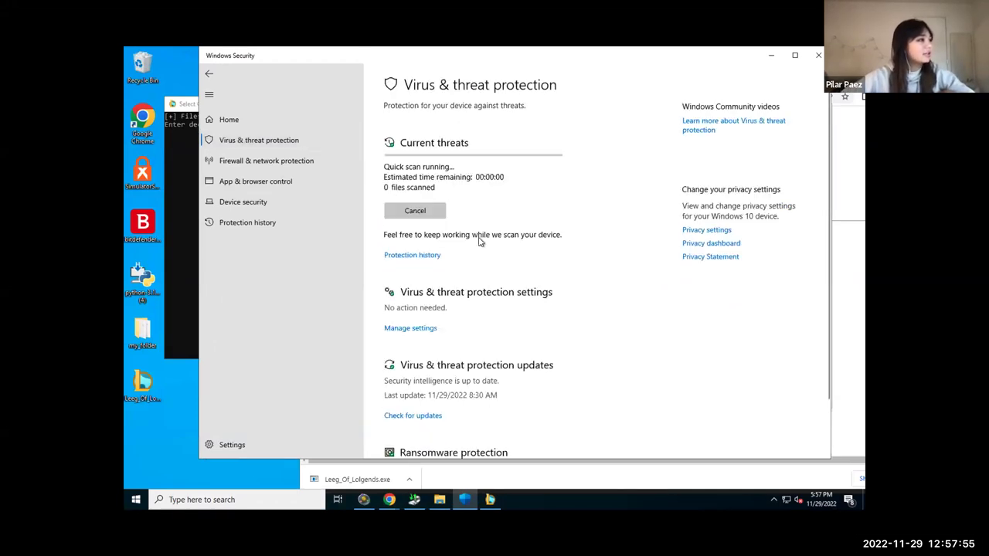
left_click_drag(443, 58, 460, 79)
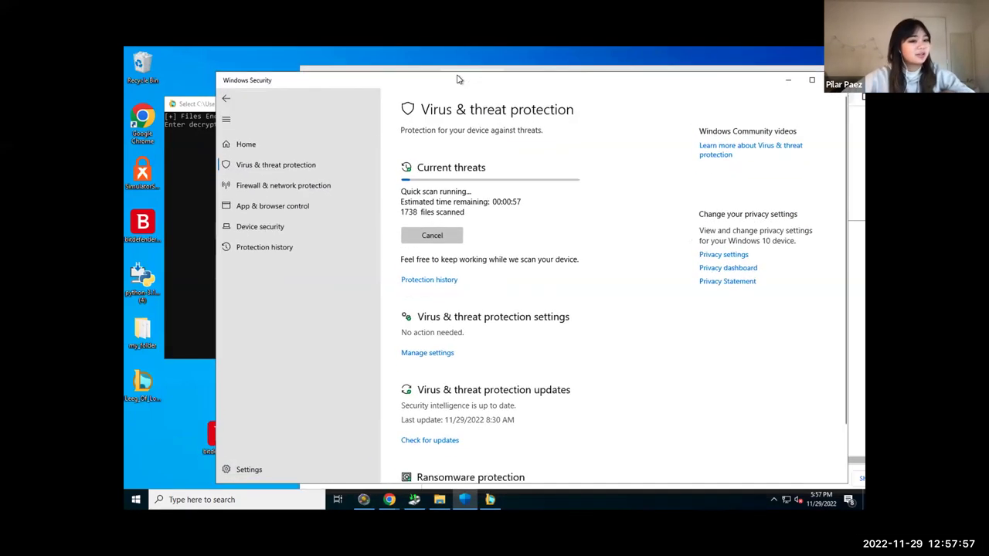
left_click_drag(524, 84, 528, 79)
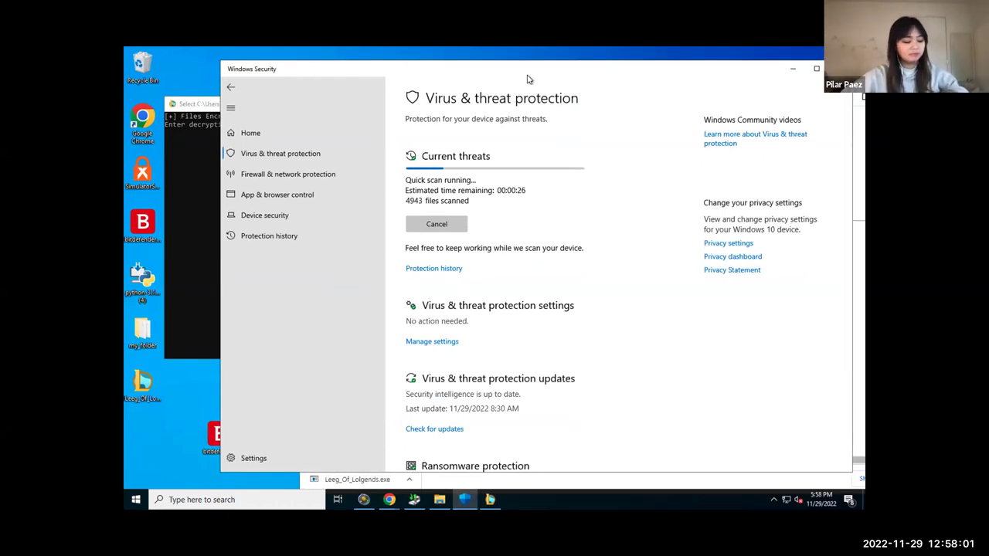
mouse_move(528, 79)
left_mouse_down()
mouse_move(510, 74)
mouse_move(521, 80)
left_mouse_up()
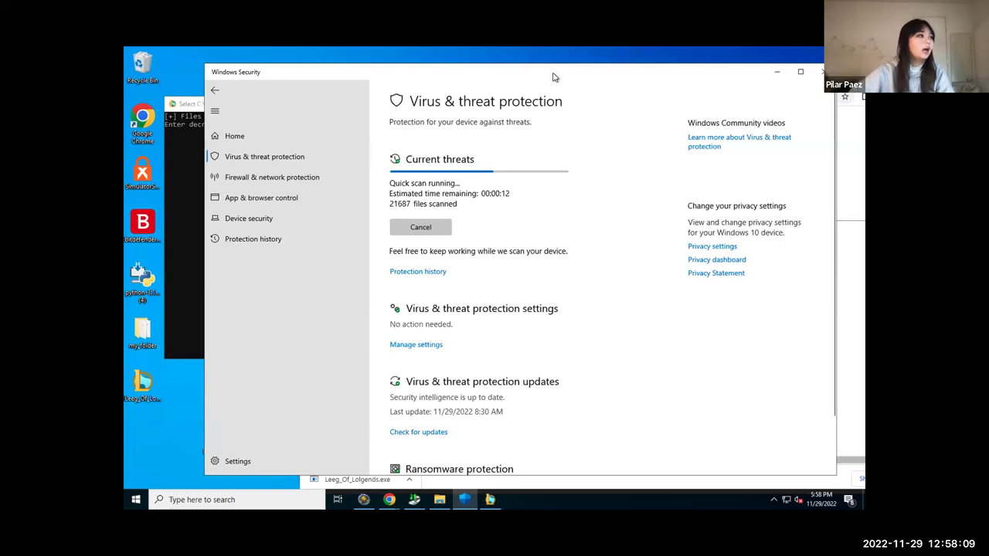
left_click_drag(564, 84, 574, 79)
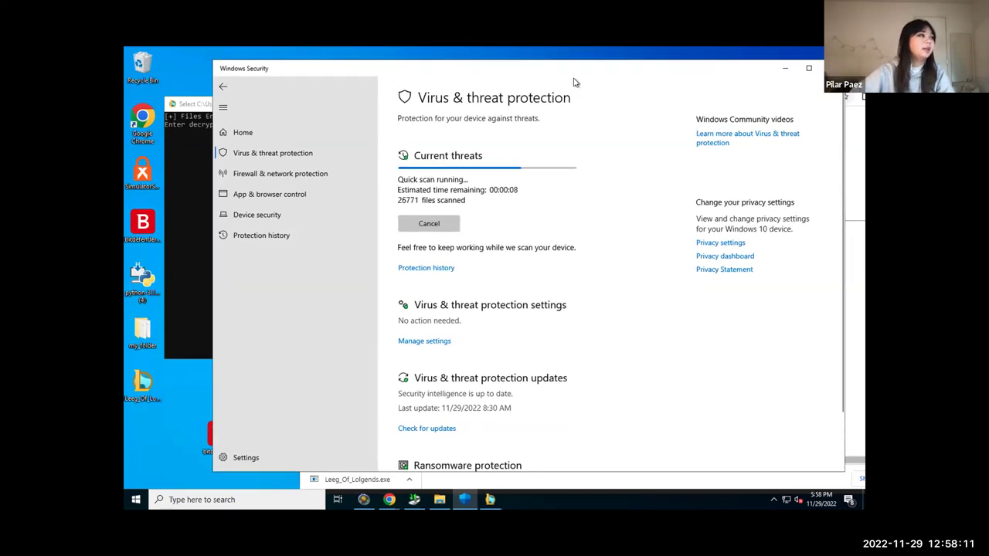
left_click_drag(468, 71, 451, 78)
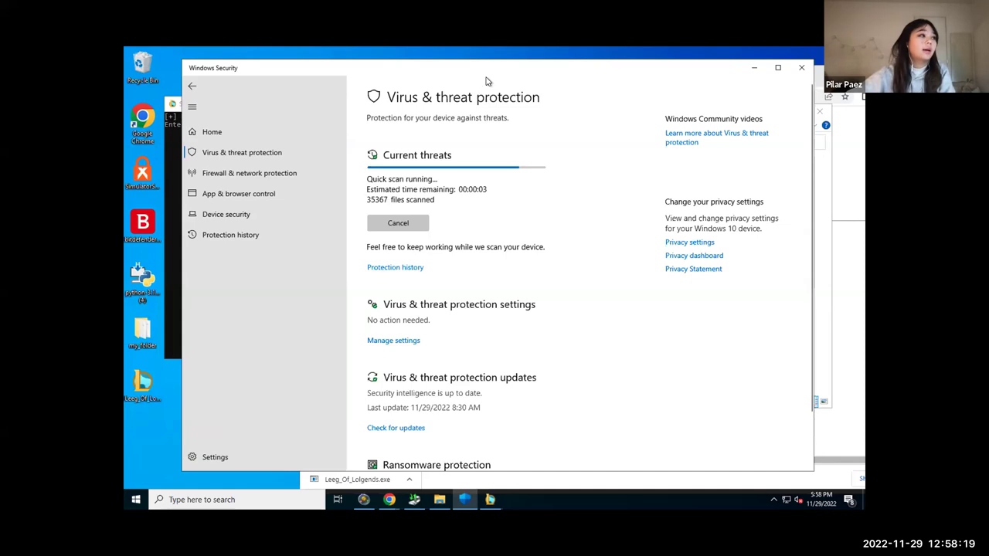
left_click_drag(506, 76, 505, 73)
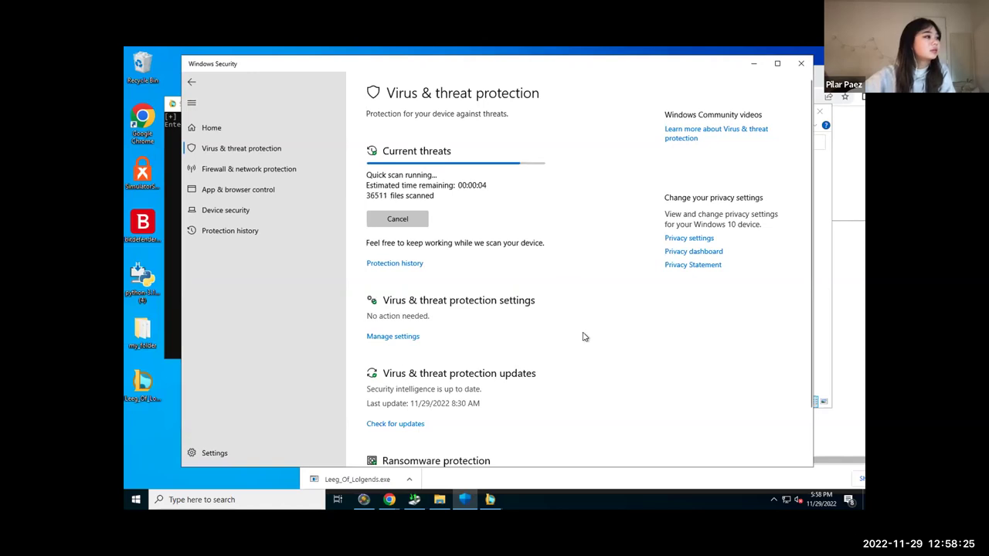
scroll(584, 332, "down", 2)
scroll(594, 321, "up", 2)
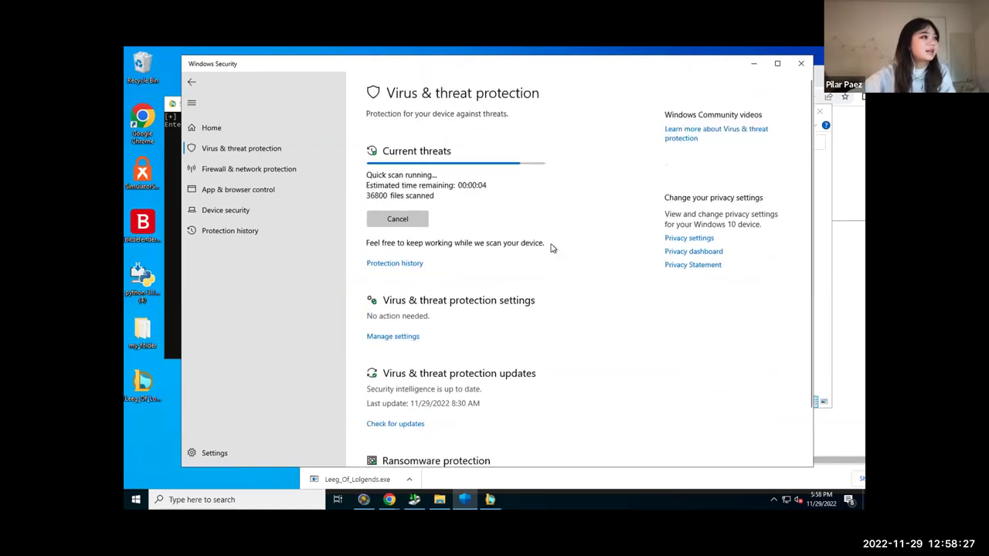
left_click_drag(485, 65, 499, 81)
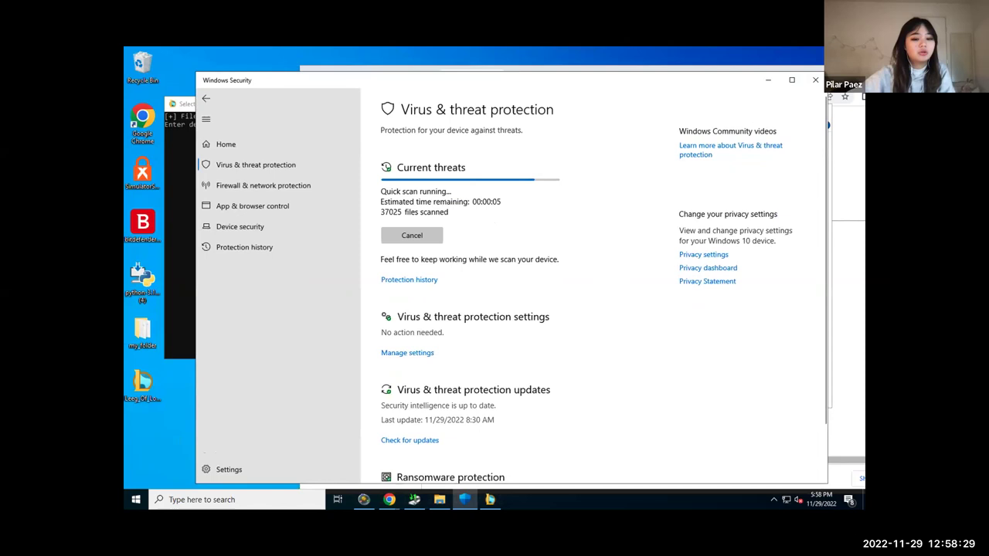
mouse_move(408, 80)
left_mouse_down()
mouse_move(392, 74)
mouse_move(403, 75)
left_mouse_up()
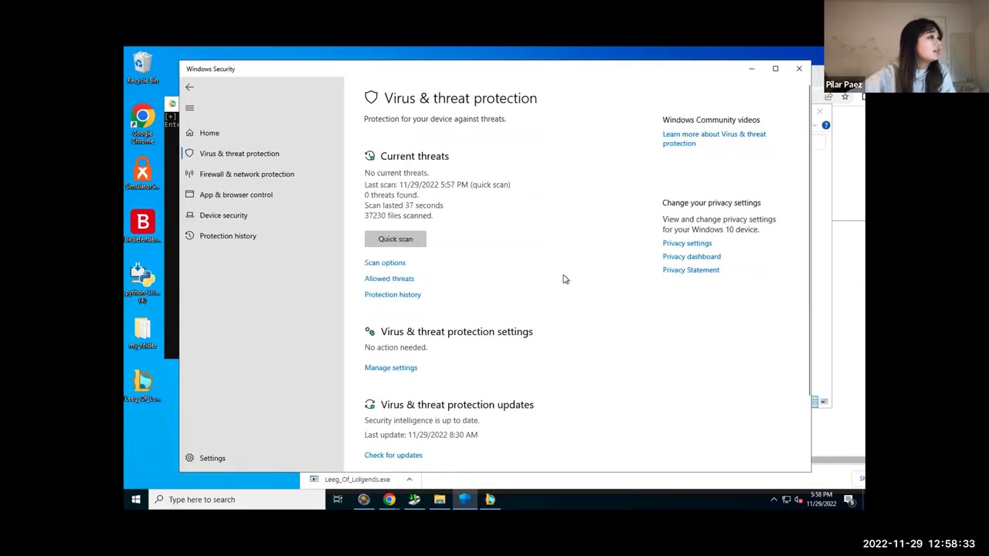
Start a full scan from the scan options, and return to the Virus & threat protection page while it runs.
scroll(593, 310, "down", 1)
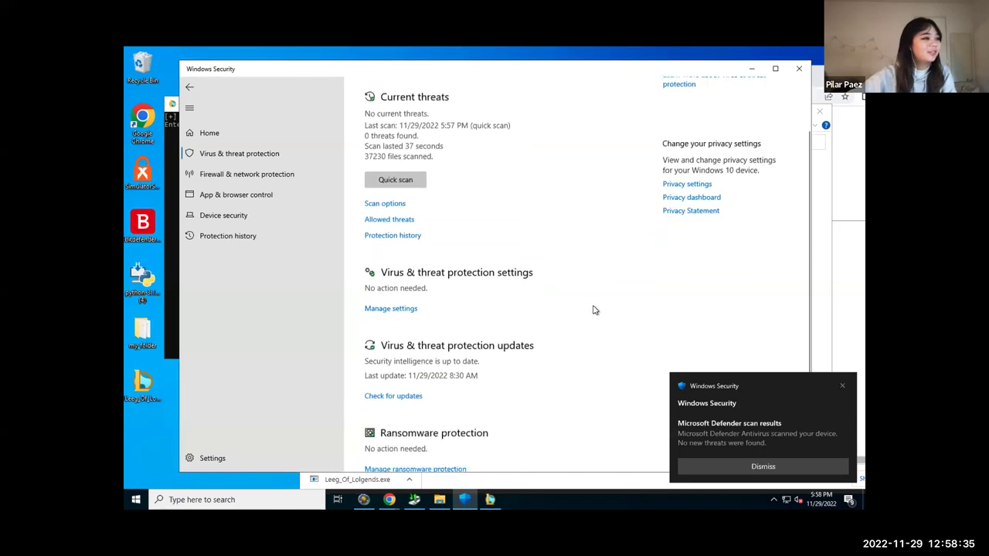
scroll(563, 293, "down", 1)
scroll(545, 263, "up", 2)
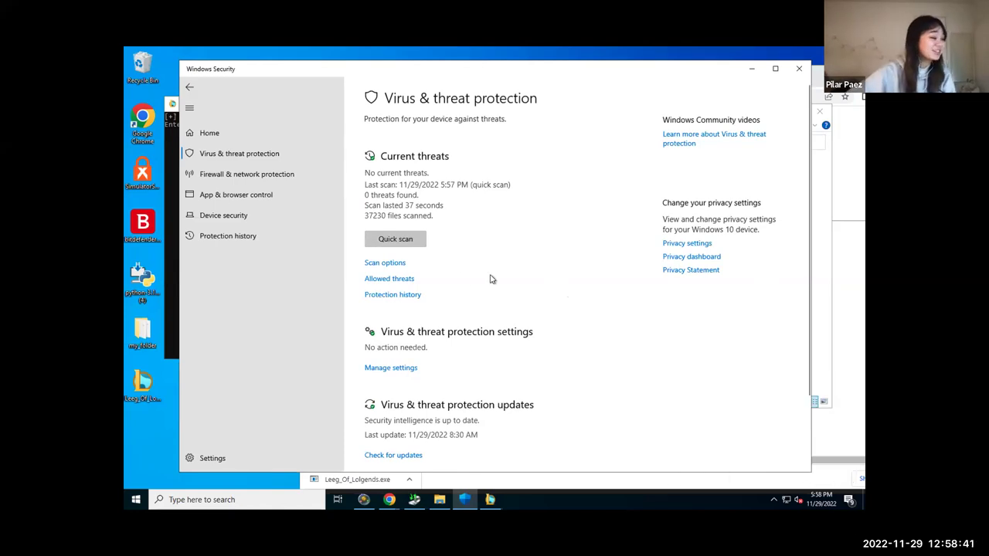
left_click(391, 263)
left_click(396, 352)
left_click(386, 298)
left_click(394, 388)
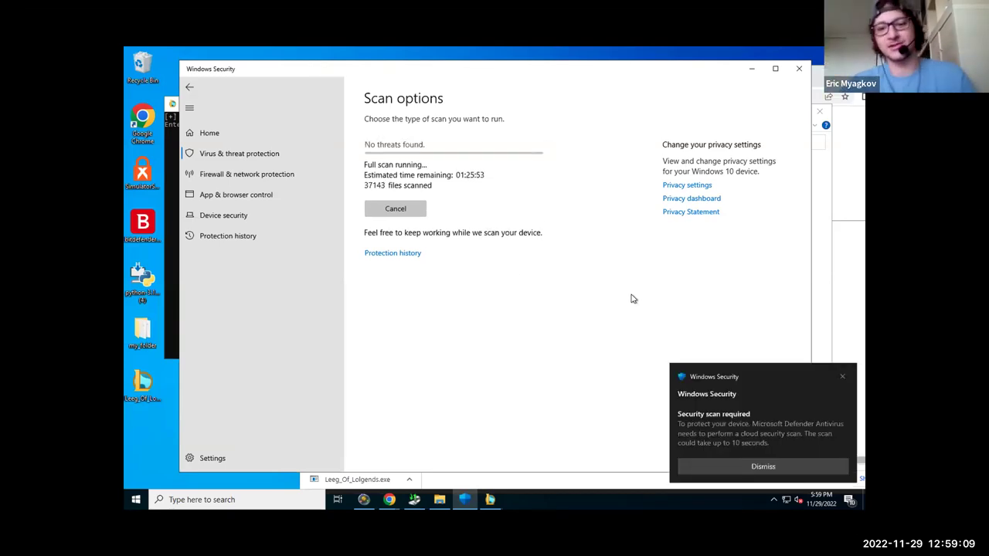
left_click(191, 93)
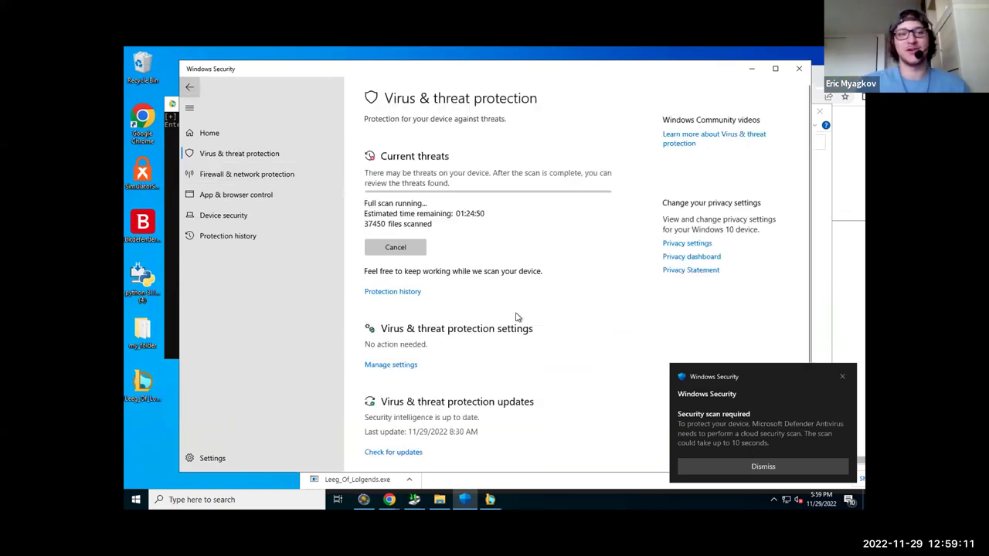
left_click_drag(472, 69, 502, 87)
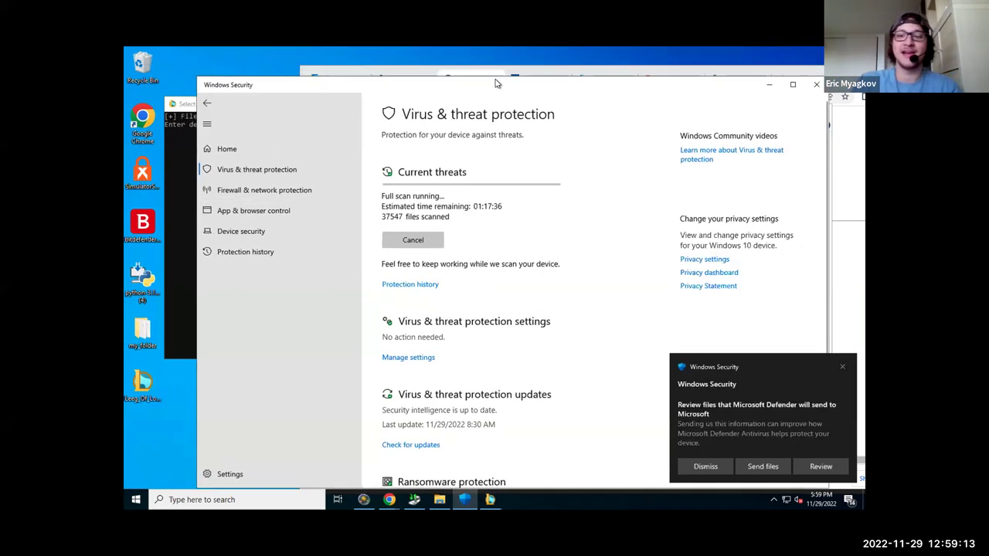
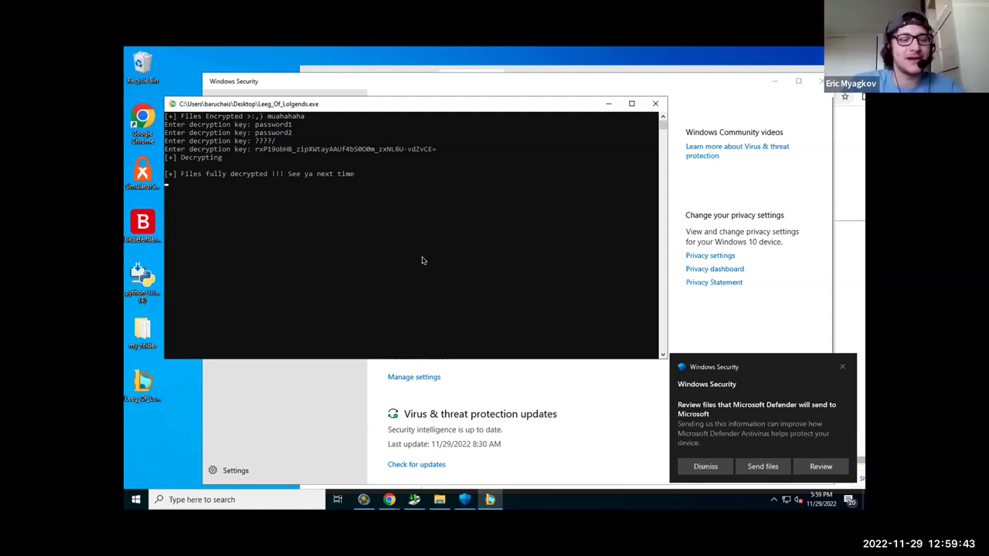
Open Faker Guide from my_folder to check its text, then leave it and return to Windows Security.
left_click(441, 499)
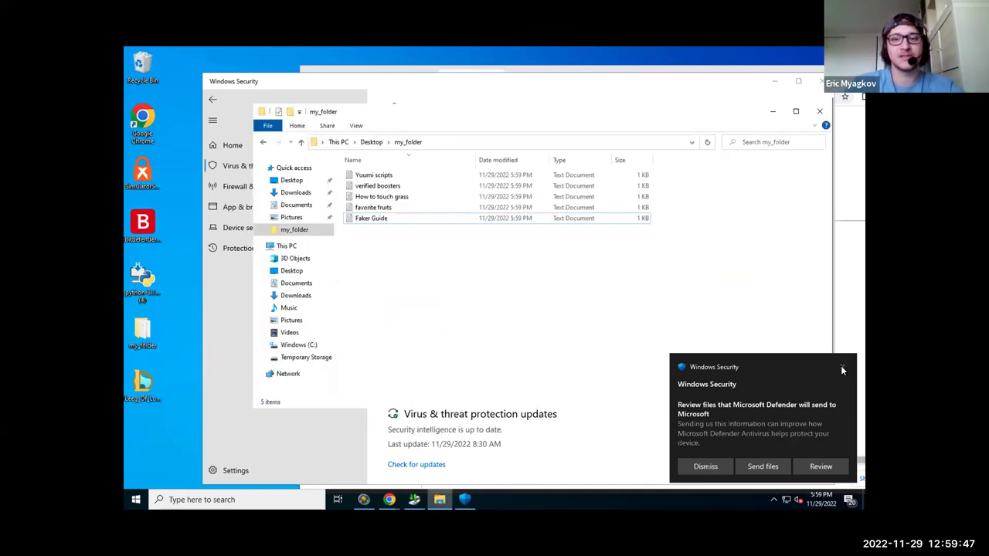
left_click(842, 369)
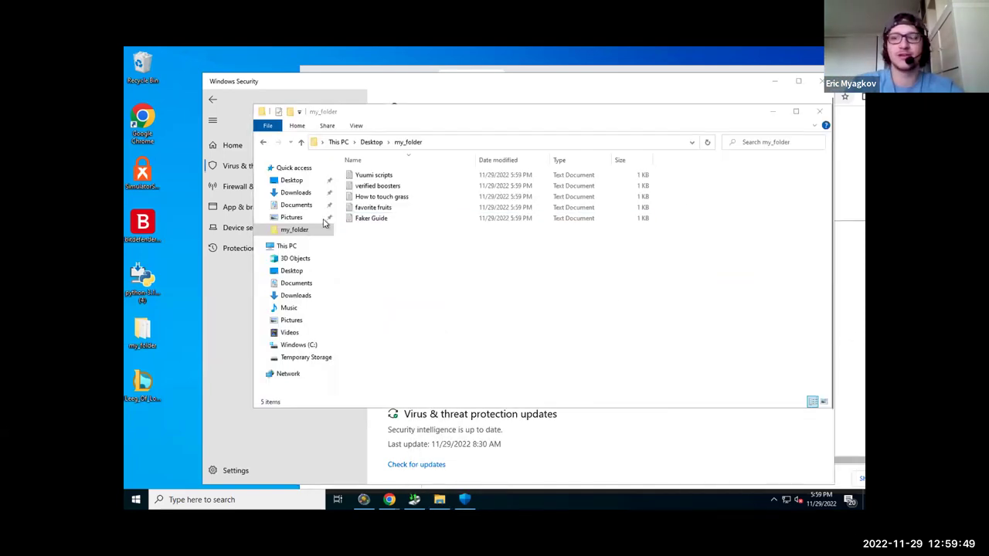
double_click(382, 220)
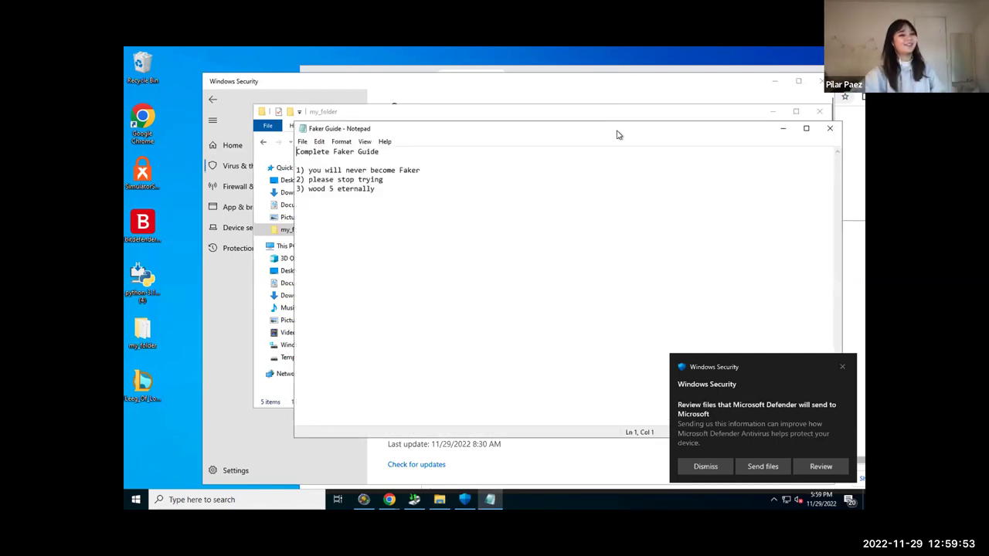
left_click_drag(618, 132, 554, 139)
left_click_drag(669, 138, 680, 126)
left_click_drag(760, 124, 756, 155)
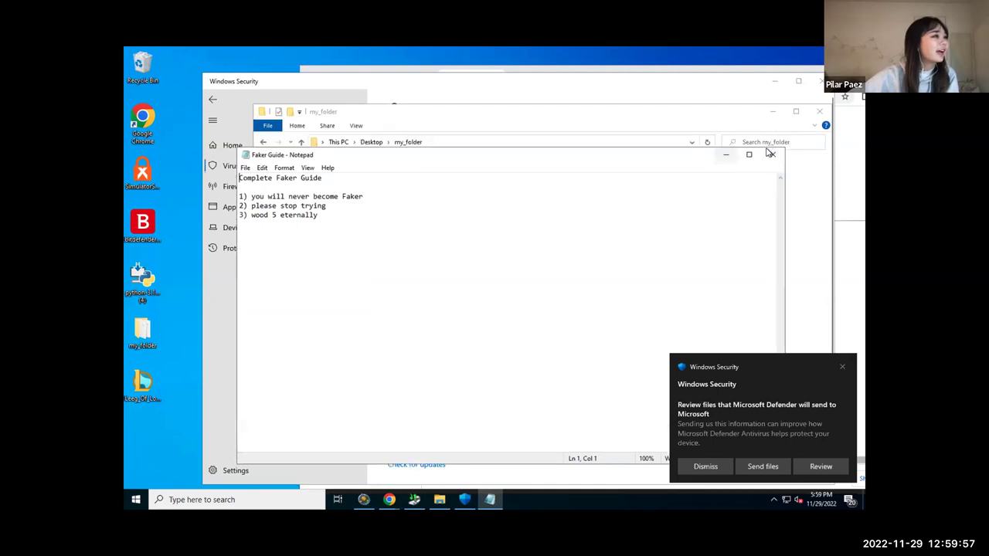
key("alt+F4")
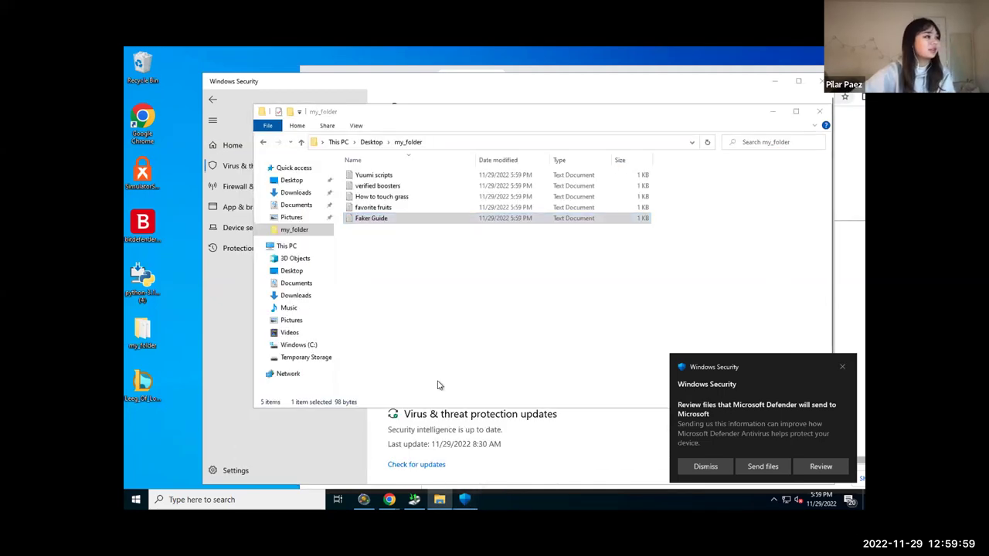
key("alt+F4")
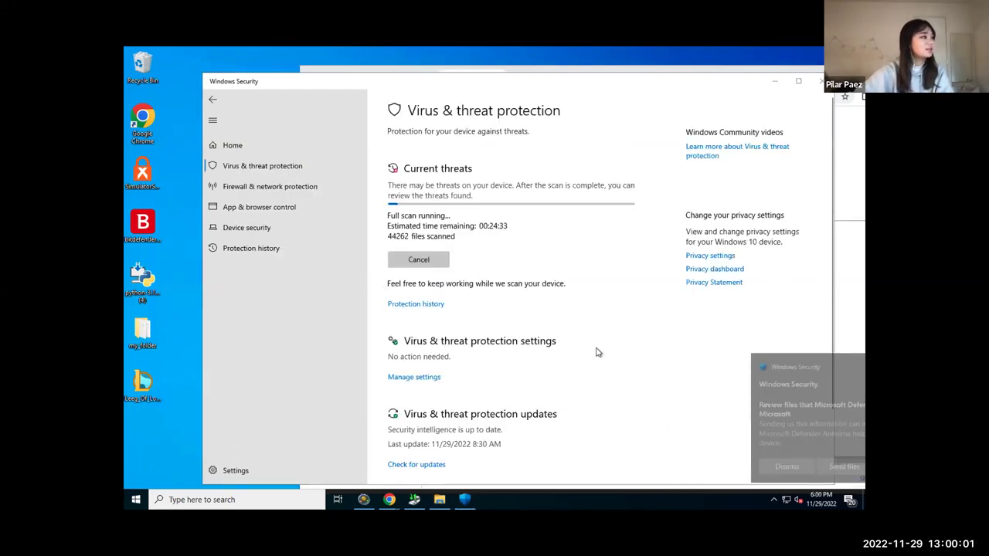
Open the protected folders list in the ransomware protection settings, approving the User Account Control request.
left_click(251, 166)
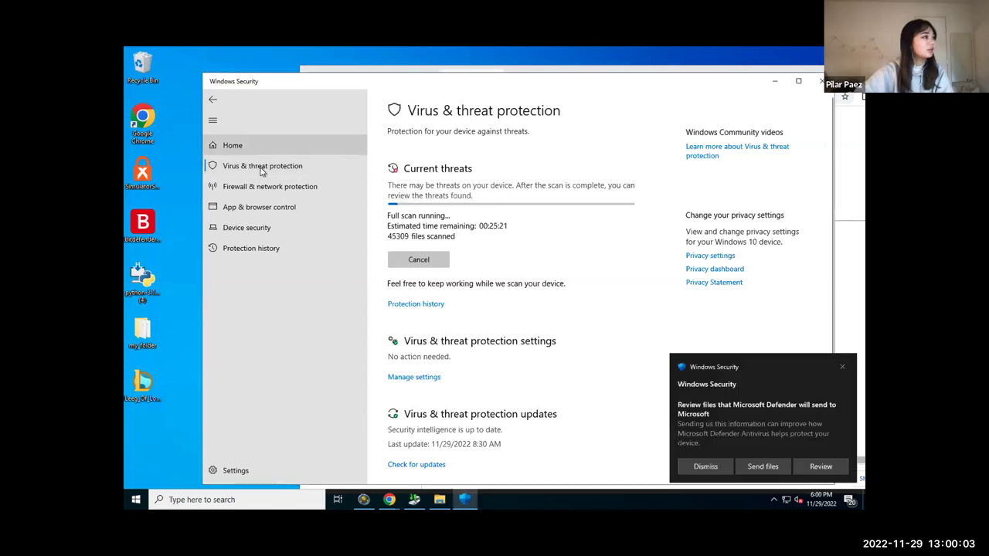
scroll(557, 322, "down", 2)
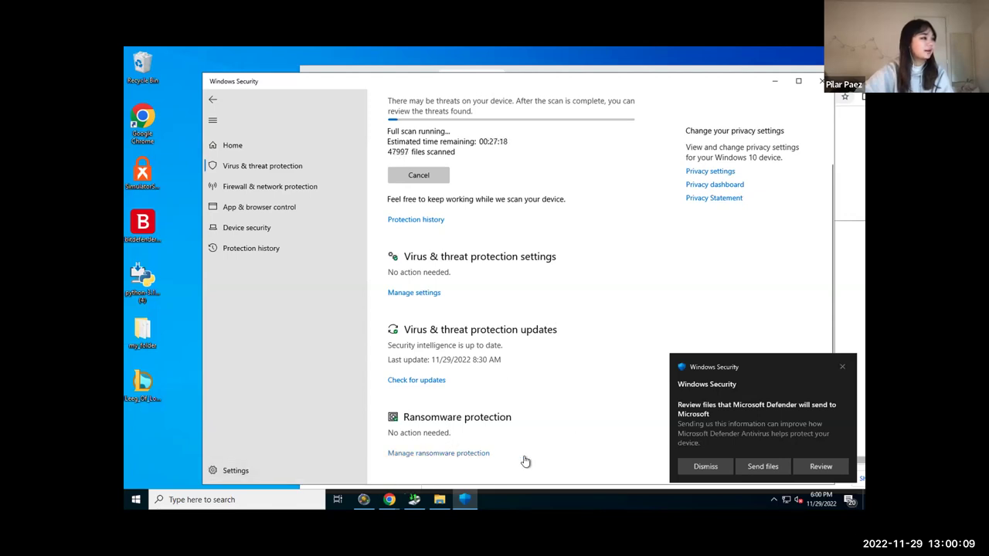
left_click(448, 454)
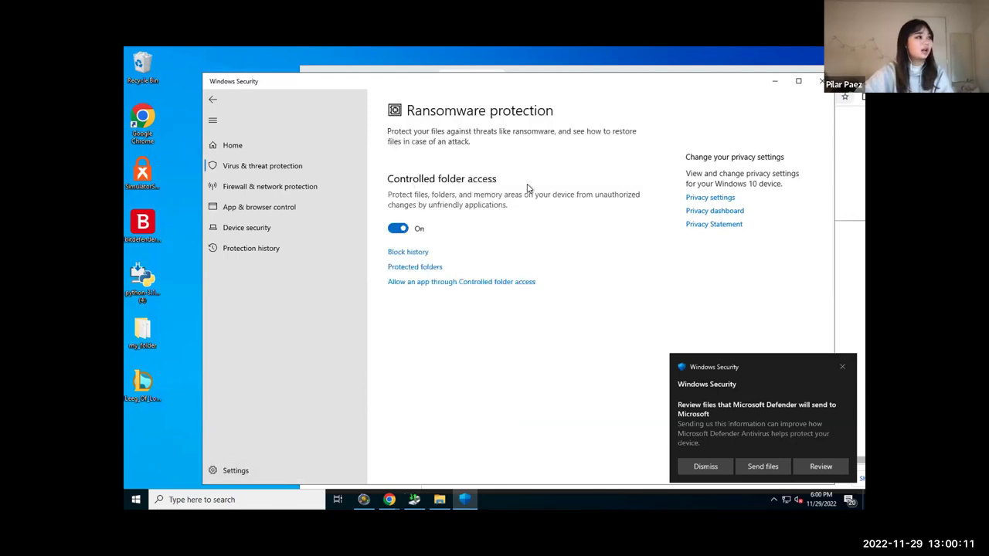
left_click(423, 268)
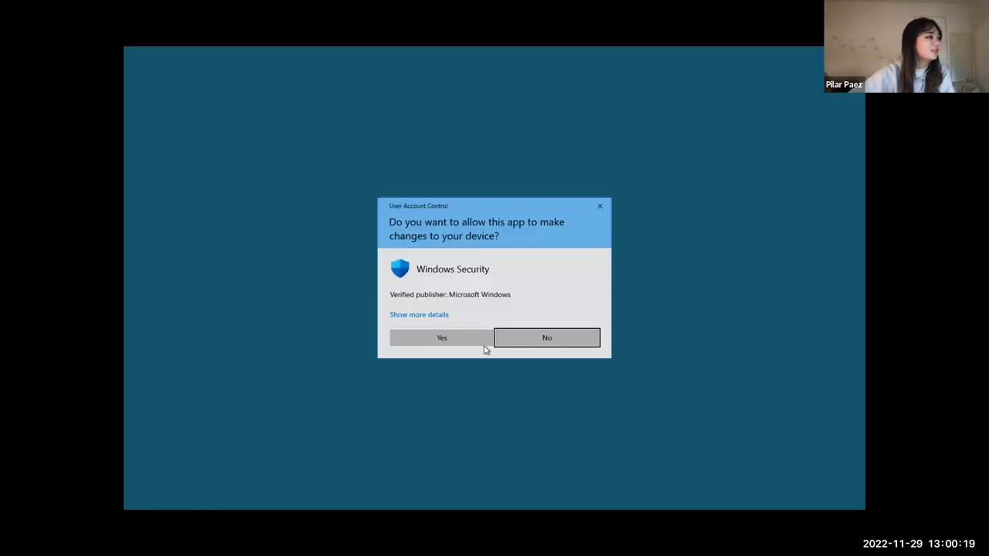
left_click(480, 341)
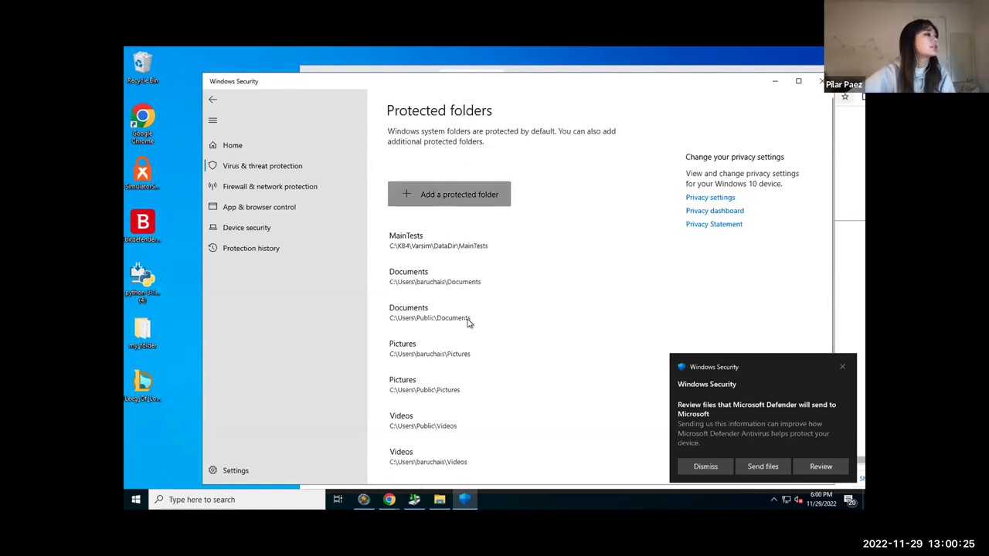
Add the desktop's my_folder to the protected folders list for controlled folder access.
left_click(435, 195)
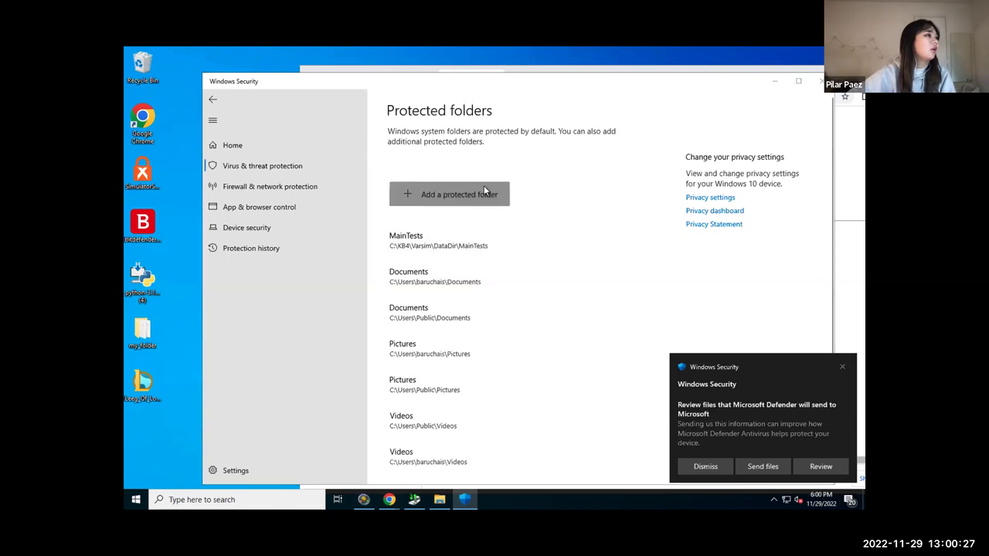
scroll(257, 179, "down", 1)
scroll(255, 172, "up", 1)
scroll(245, 174, "up", 1)
left_click(247, 157)
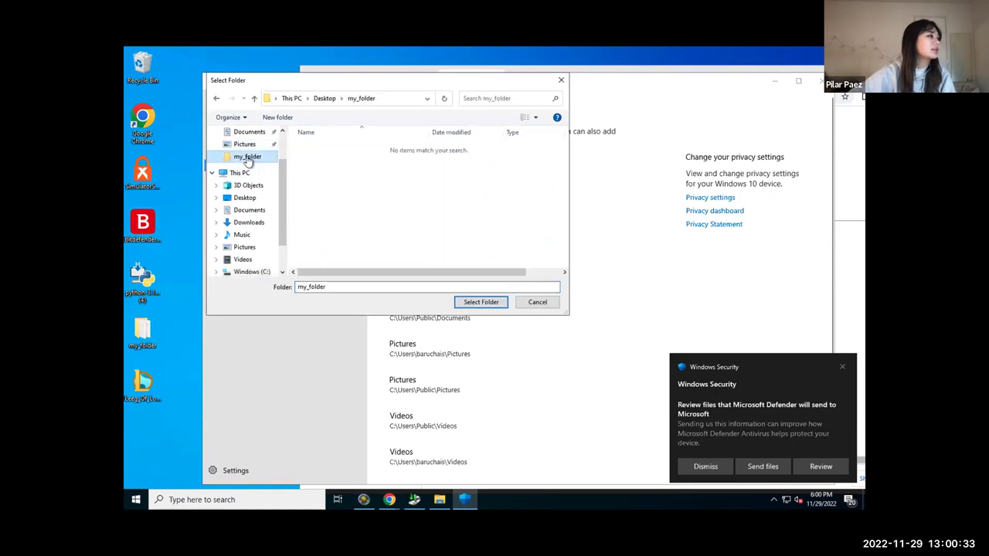
left_click(481, 302)
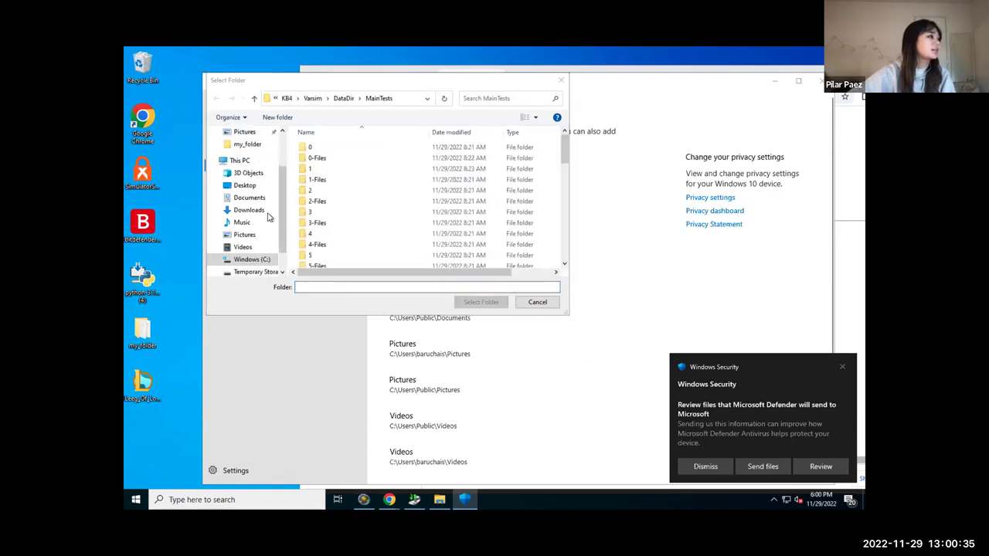
left_click(253, 147)
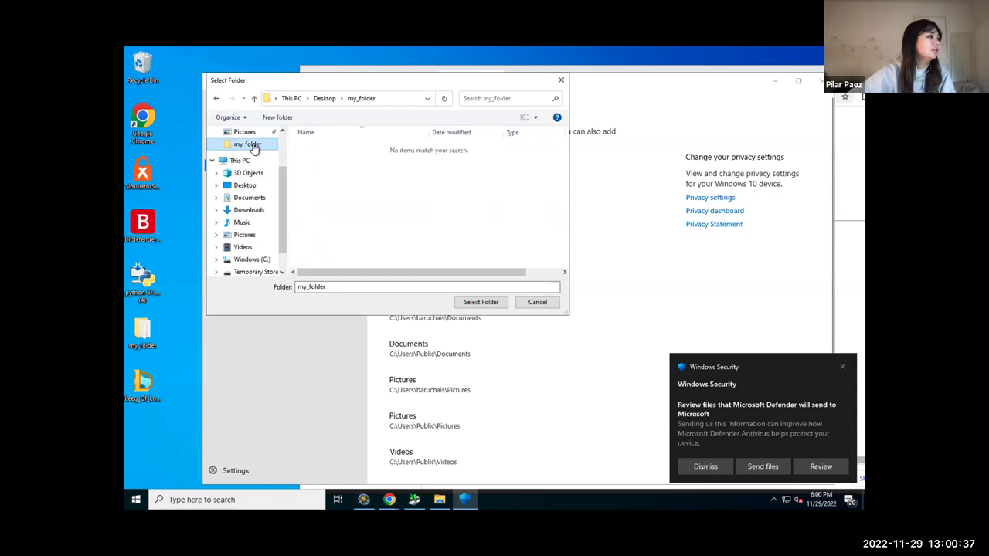
left_click(479, 302)
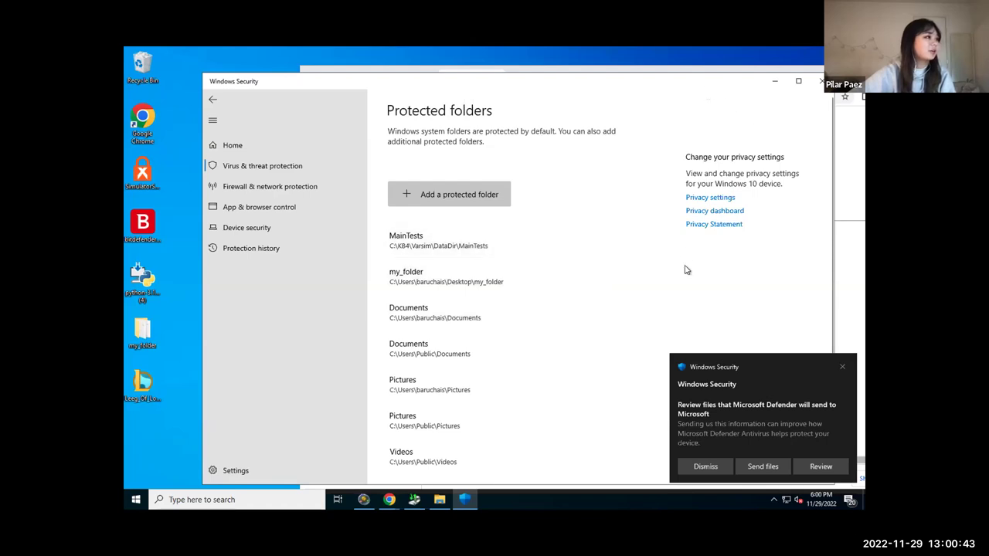
Run Leeg_Of_Lolgends from the desktop as administrator with the my_folder window in view.
left_click_drag(530, 88, 594, 166)
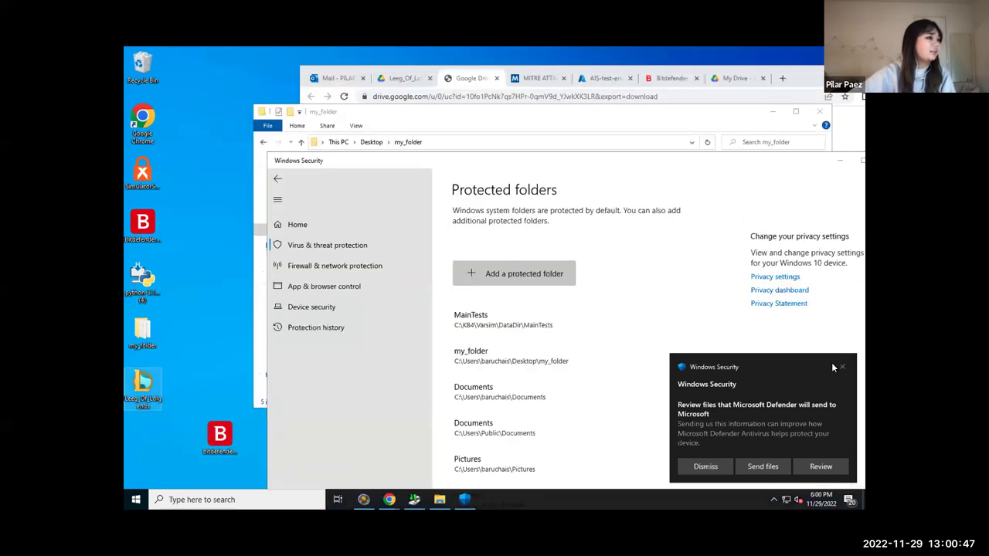
left_click(687, 468)
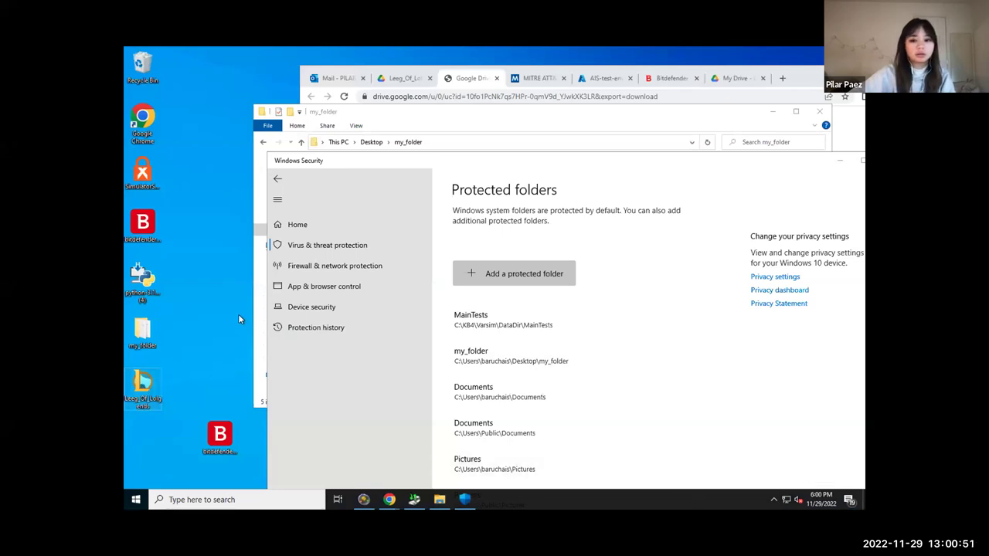
right_click(143, 383)
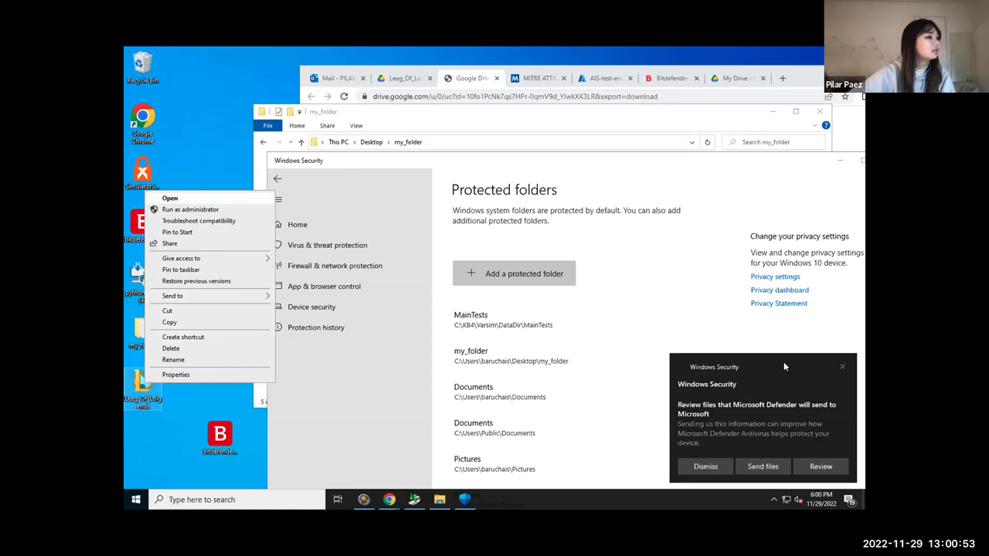
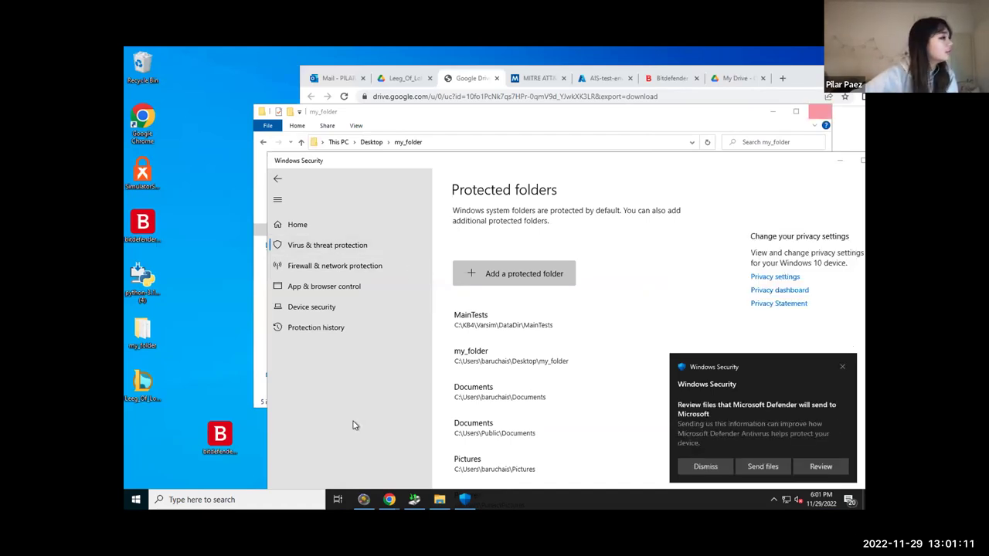
left_click(259, 378)
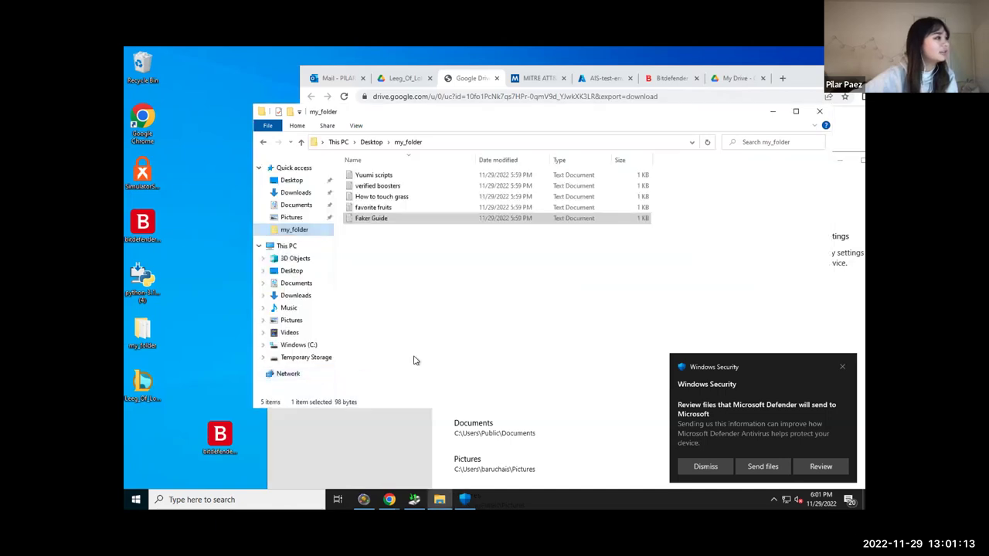
right_click(145, 385)
left_click(210, 210)
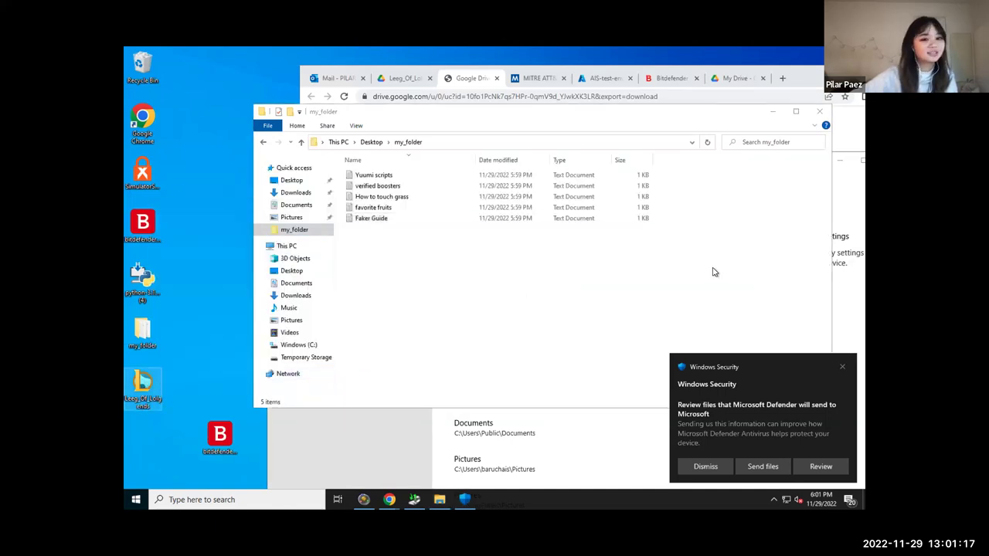
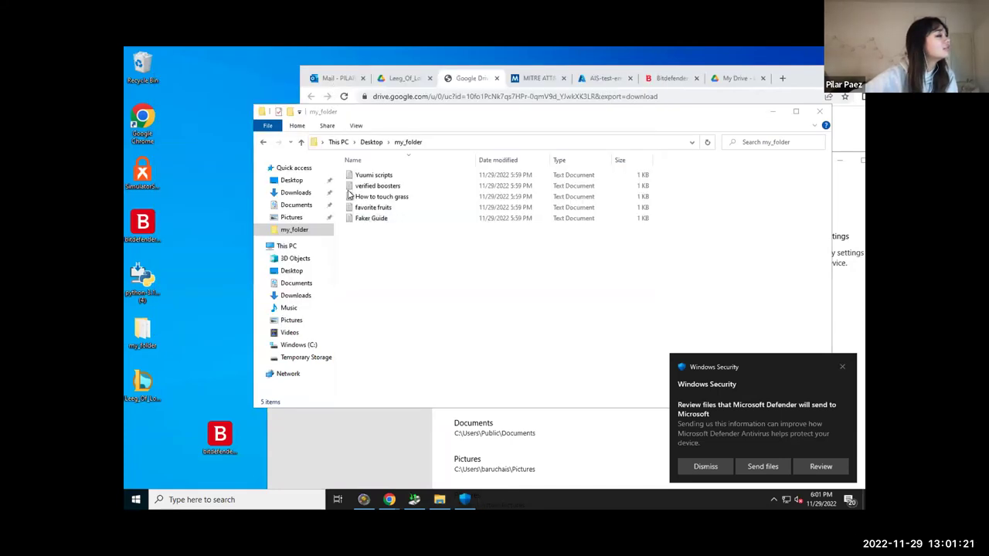
left_click(435, 299)
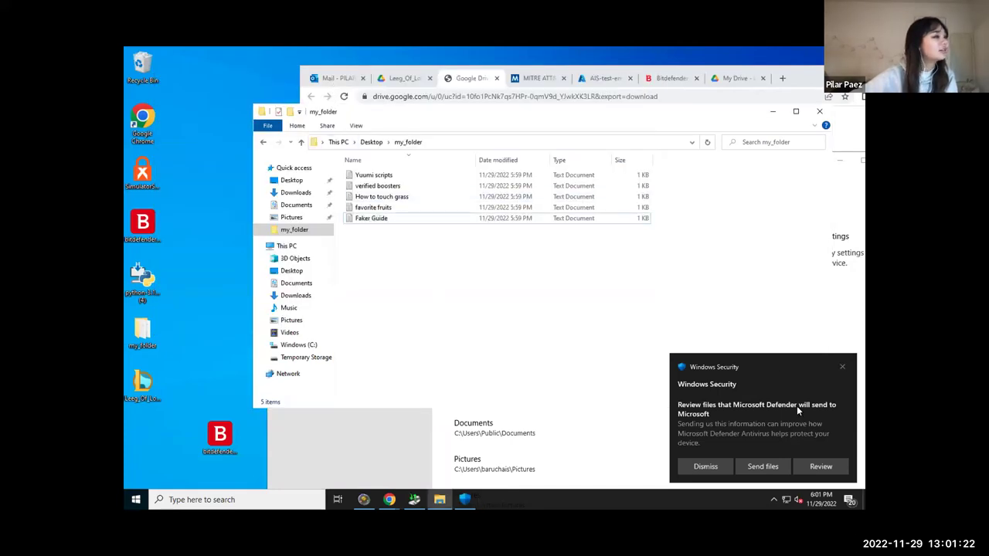
Return to Windows Security's Virus & threat protection page and decline the sample submission request.
left_click(464, 499)
left_click_drag(503, 159, 406, 71)
left_click(203, 94)
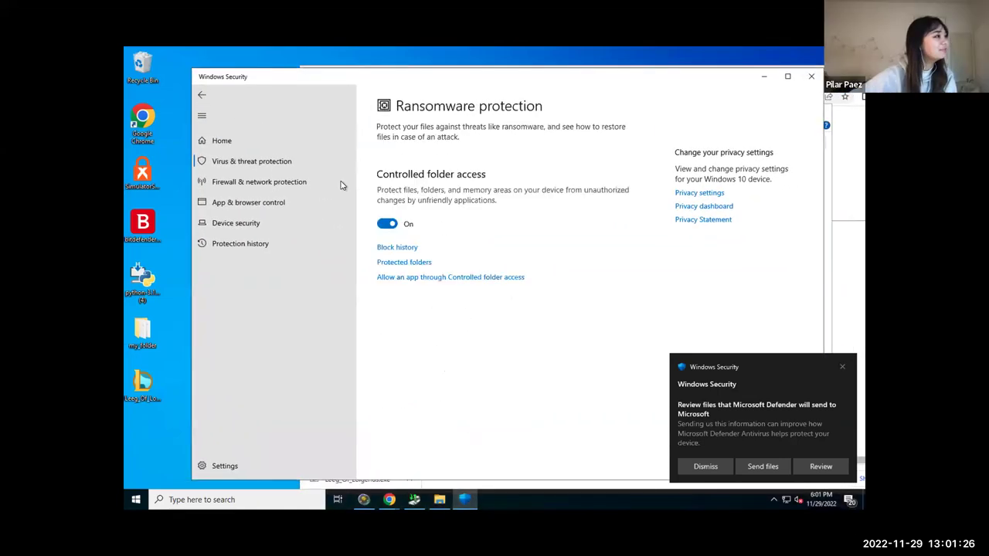
left_click(204, 96)
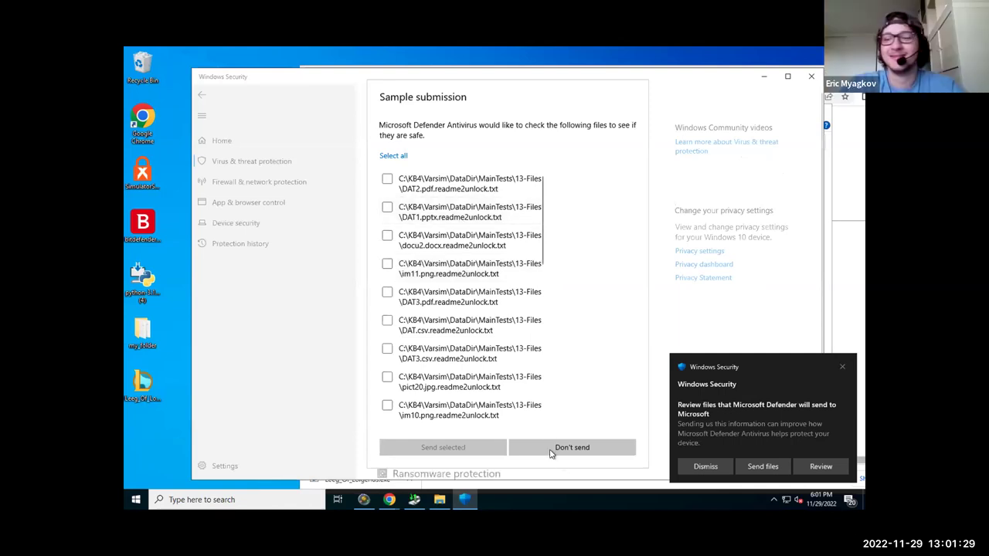
left_click(553, 450)
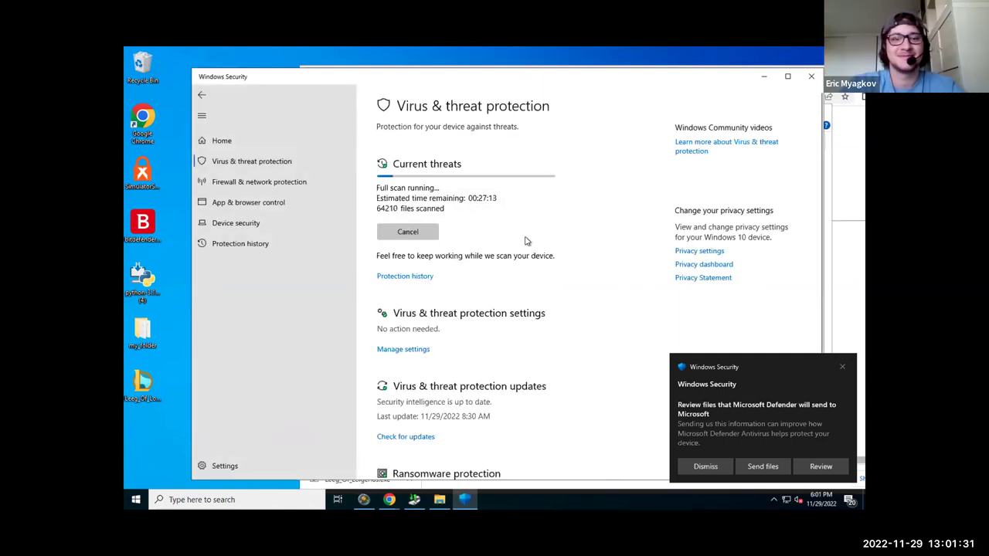
Open How to touch grass and Faker Guide from my_folder to check their text.
left_click(421, 197)
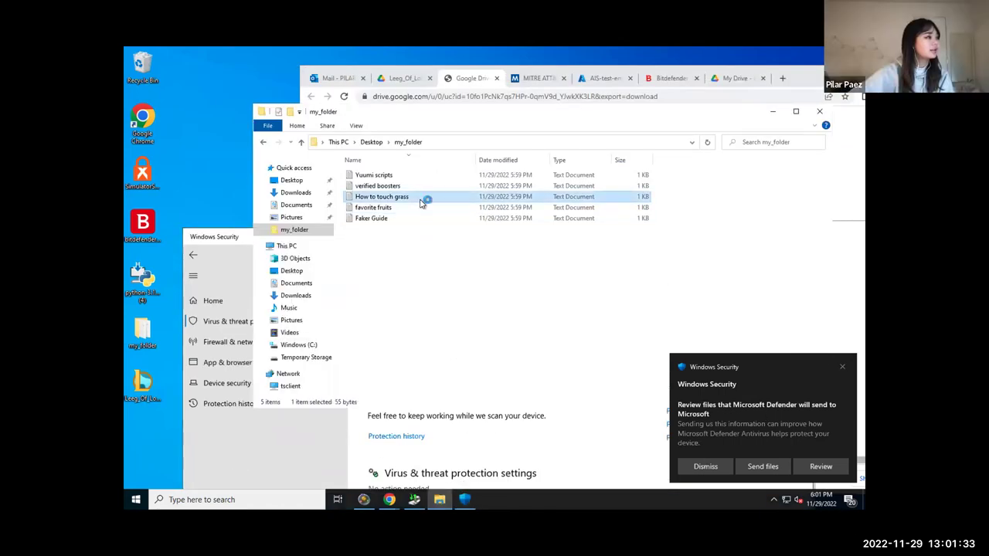
left_click_drag(495, 160, 443, 137)
left_click_drag(616, 136, 666, 145)
left_click(646, 289)
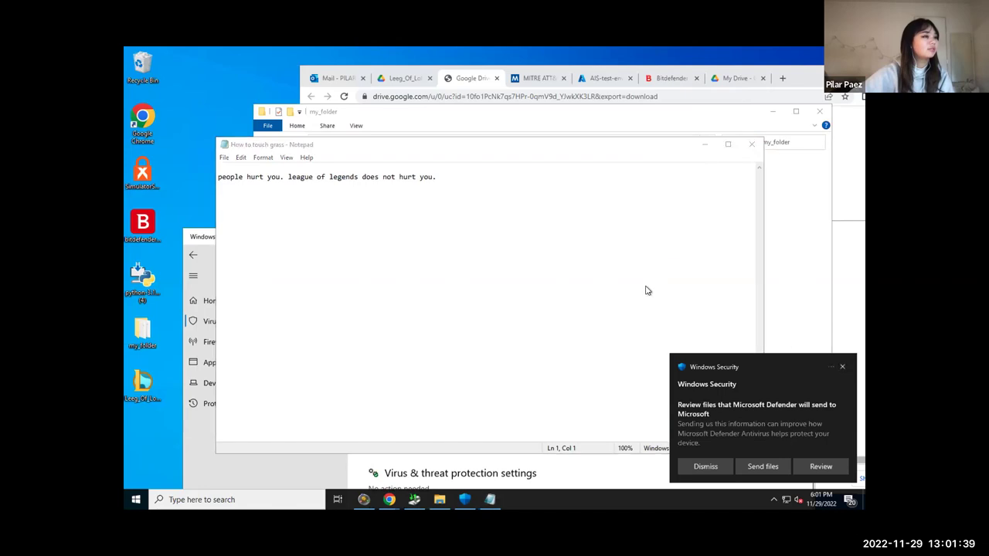
left_click(842, 369)
left_click(704, 145)
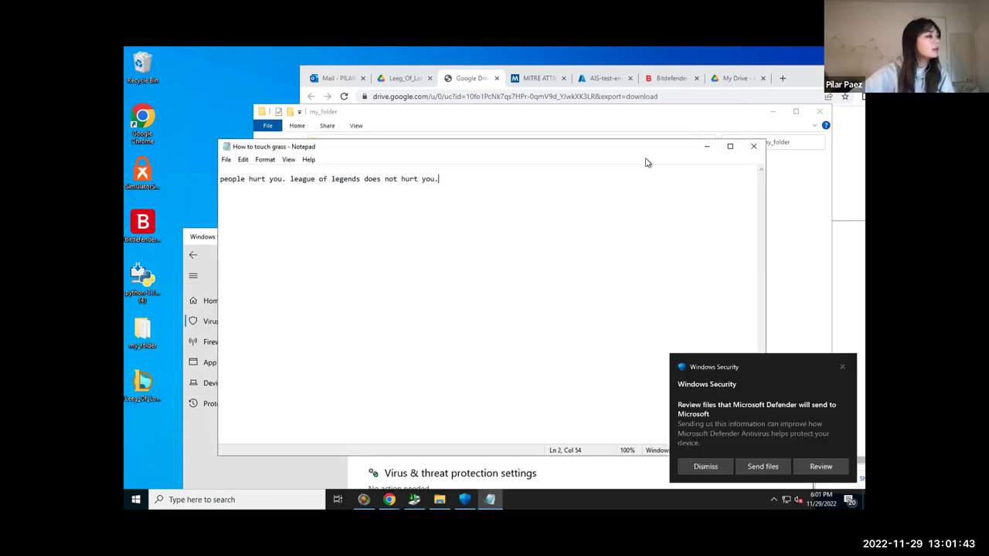
left_click(641, 159)
double_click(448, 198)
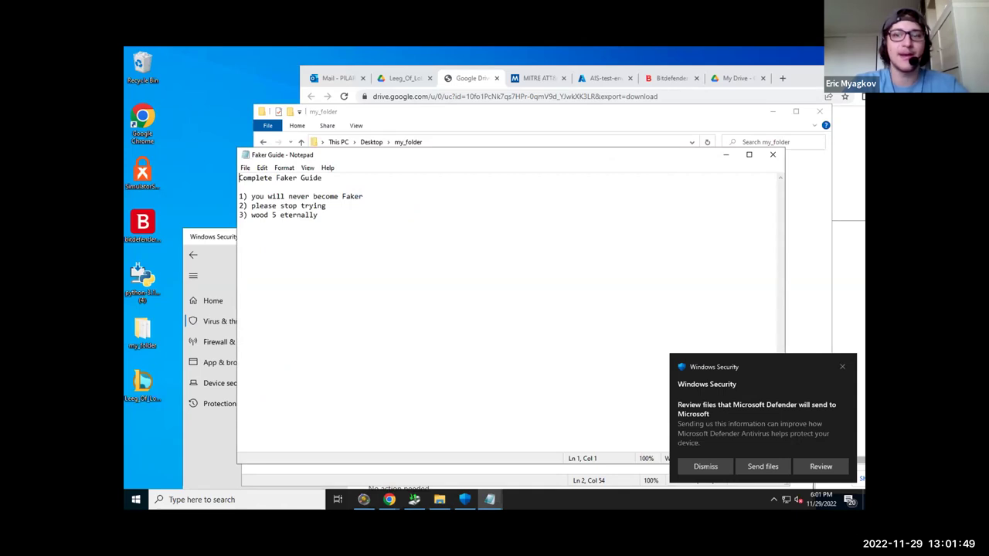
left_click_drag(592, 154, 560, 106)
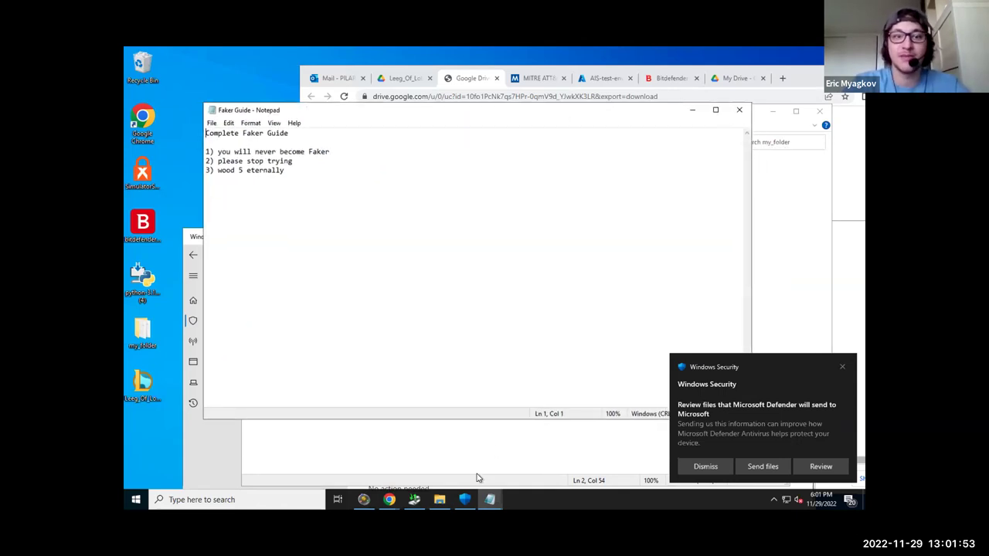
Check the controlled folder access setting under Windows Security's ransomware protection, and return to the Virus & threat protection page.
left_click(465, 499)
left_click_drag(537, 230, 542, 80)
scroll(479, 353, "down", 2)
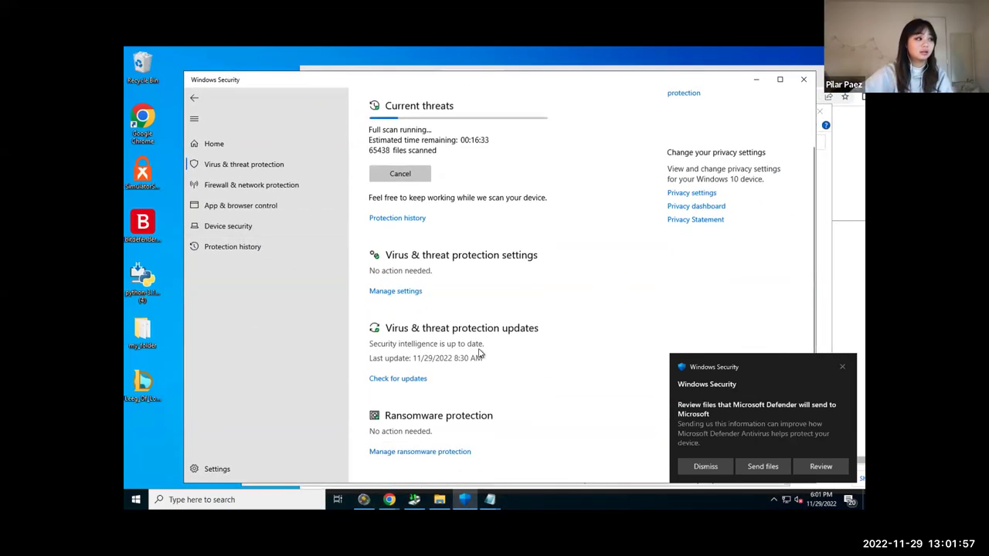
left_click(426, 453)
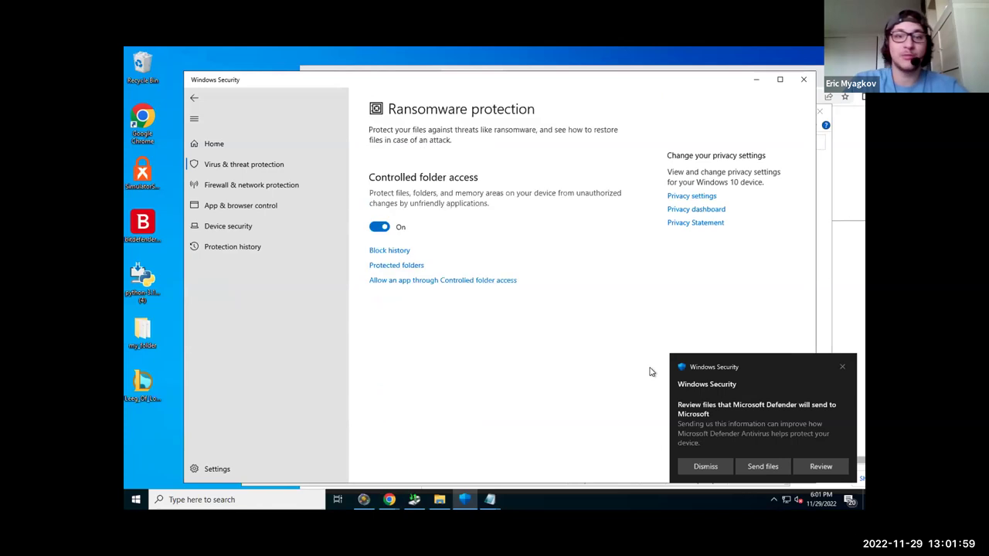
left_click(842, 367)
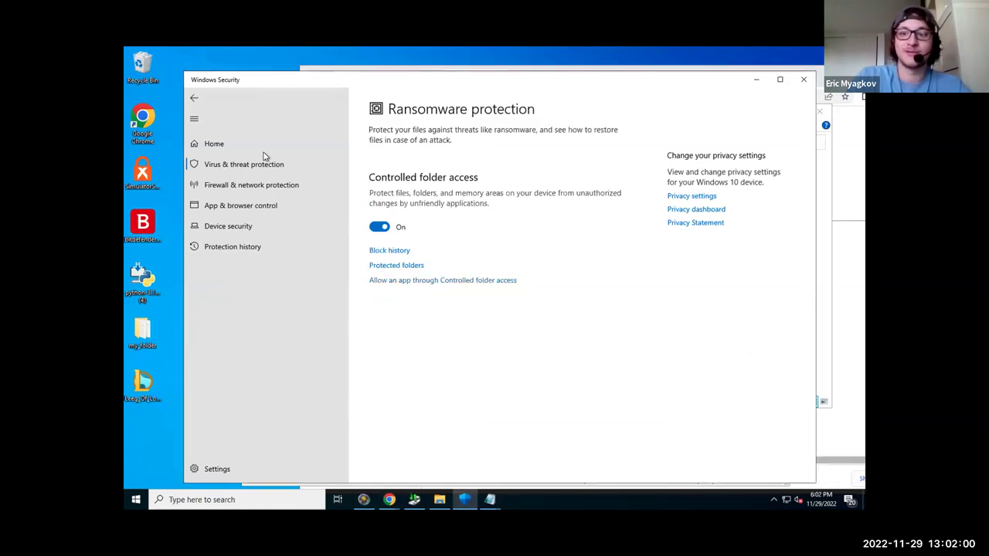
left_click(194, 98)
Dismiss the file review notification, select all files in the sample submission request, and close it without sending.
left_click(843, 368)
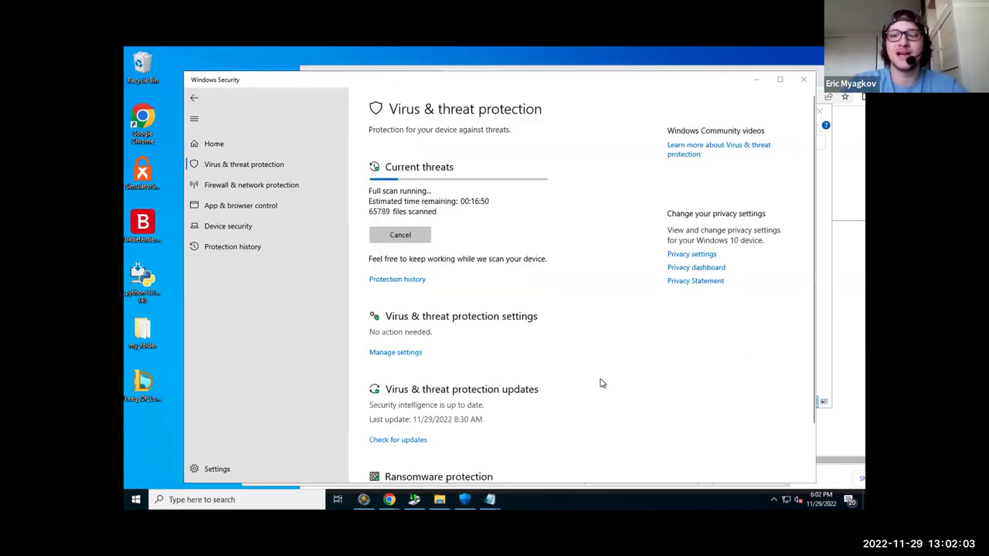
scroll(547, 386, "down", 1)
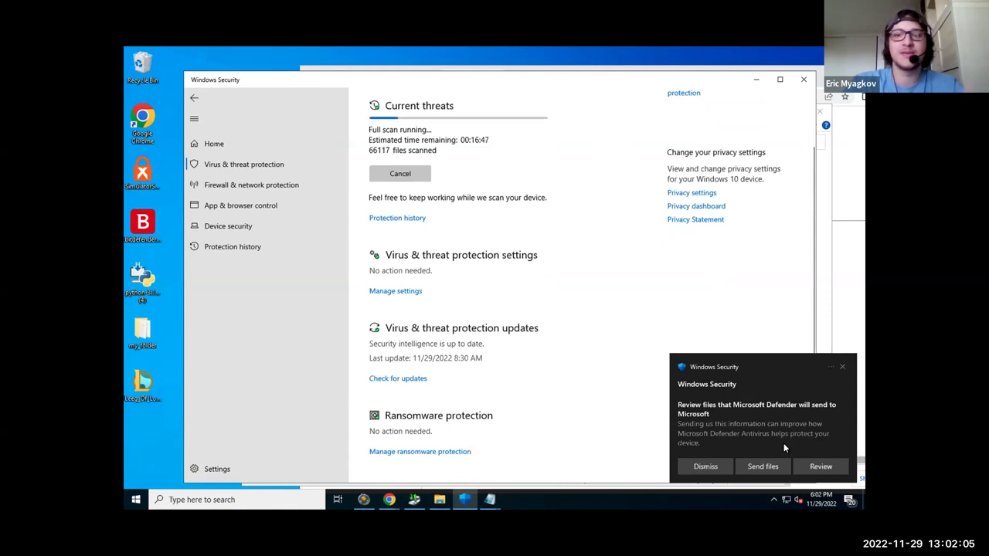
left_click(685, 468)
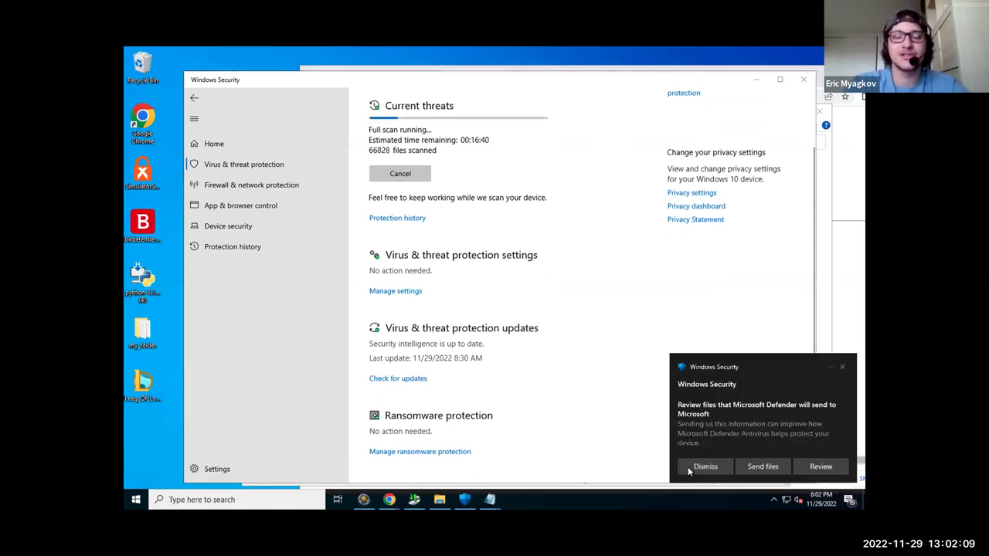
left_click(673, 435)
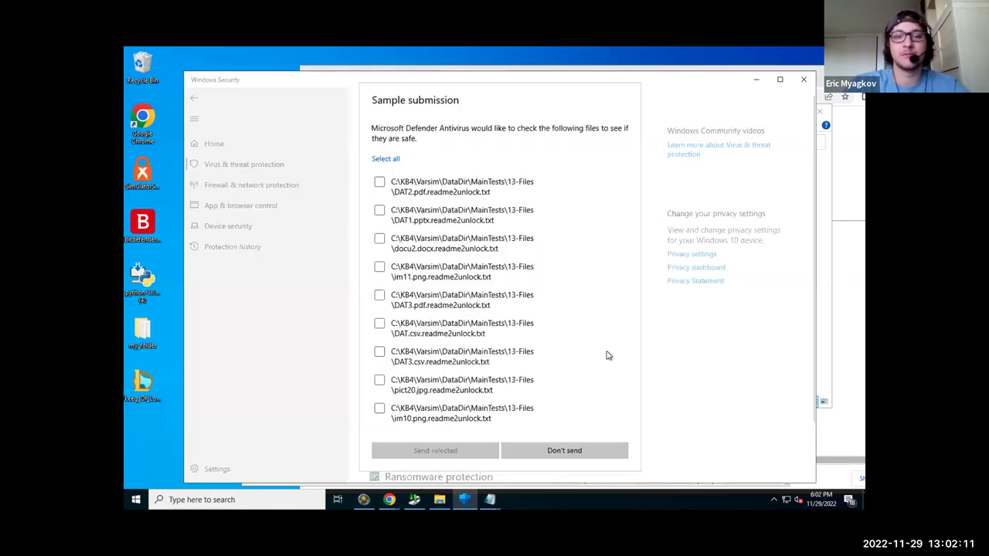
left_click(392, 159)
left_click(523, 451)
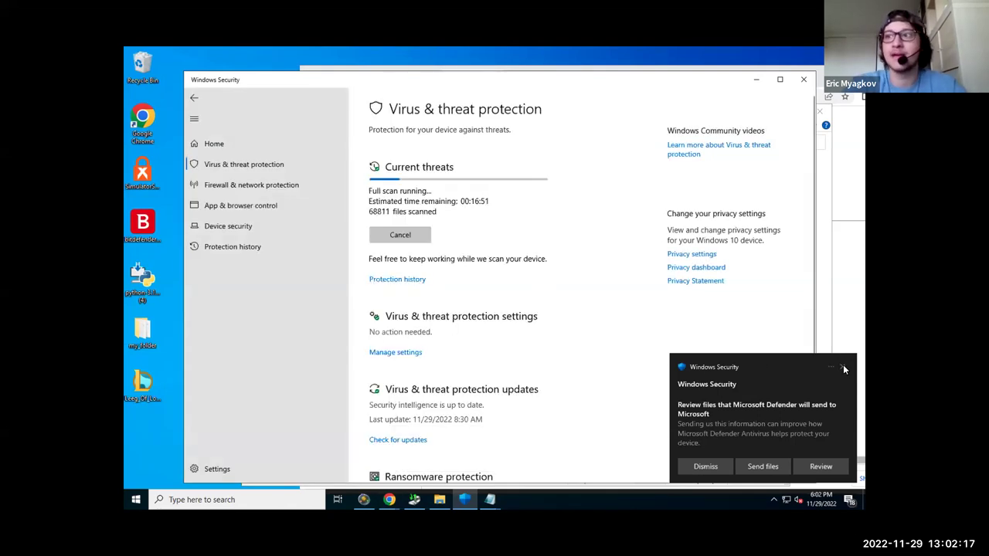
Open Windows Security's Notifications settings page from the recurring file review notification's options.
left_click(843, 369)
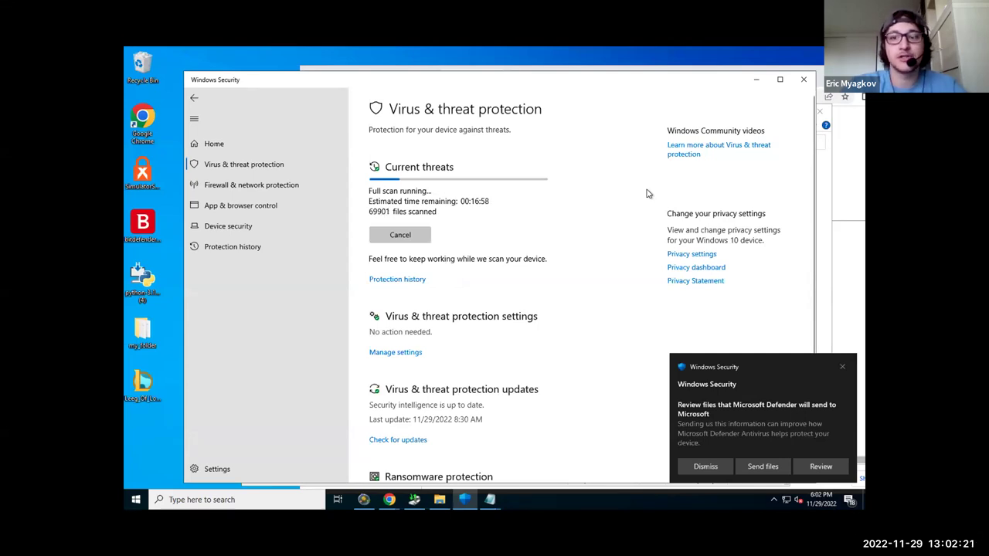
left_click(831, 368)
left_click(830, 366)
left_click(831, 366)
left_click(781, 368)
left_click(655, 295)
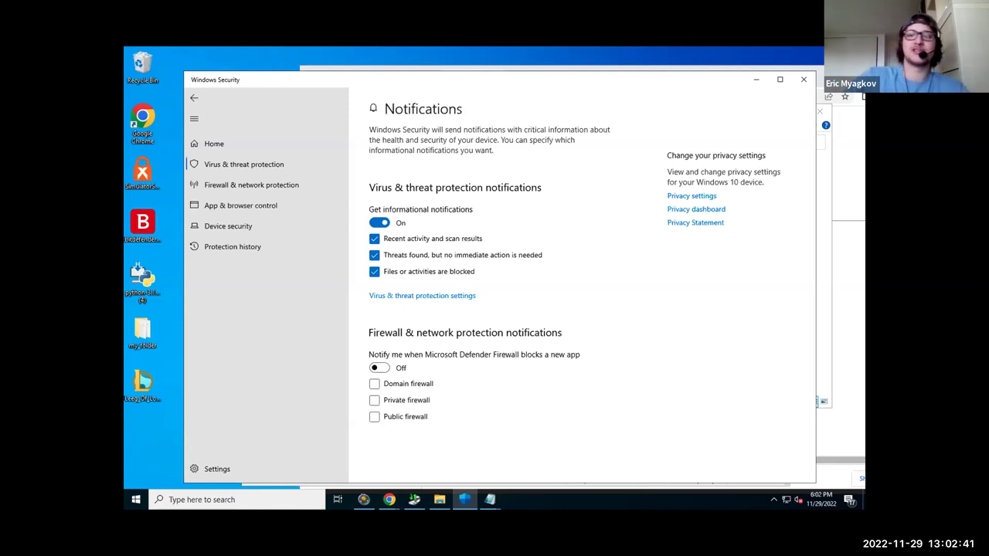
Turn on notifications for new apps blocked by Microsoft Defender Firewall, approving the User Account Control request.
left_click_drag(557, 77, 549, 53)
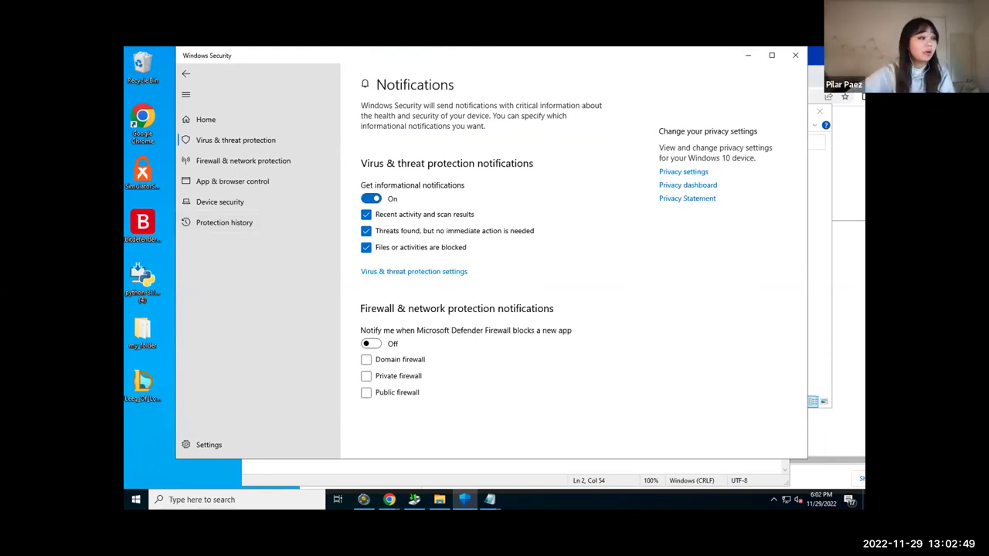
left_click_drag(493, 51, 543, 73)
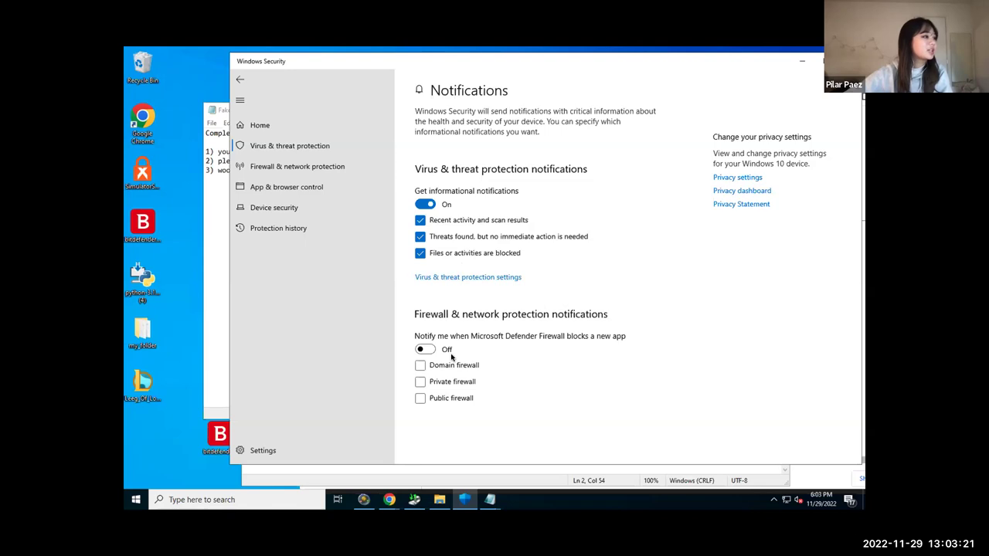
left_click(427, 350)
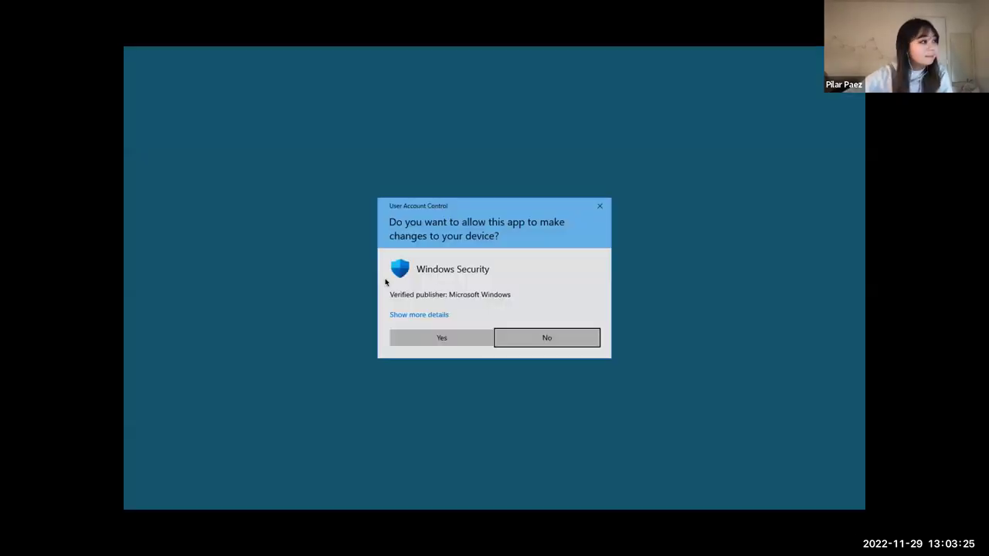
left_click(420, 340)
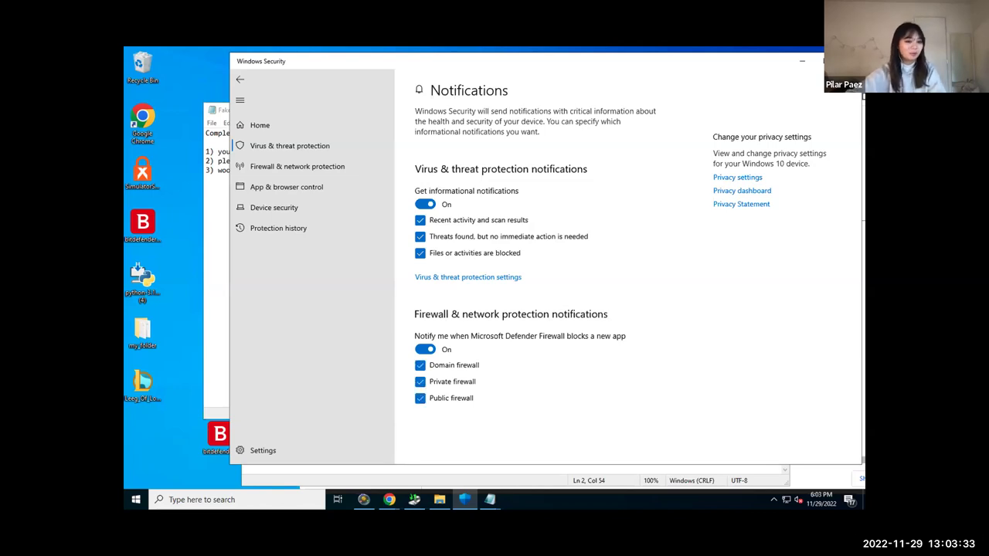
Look over the Device security page in Windows Security, and return to the Notifications page.
left_click(346, 210)
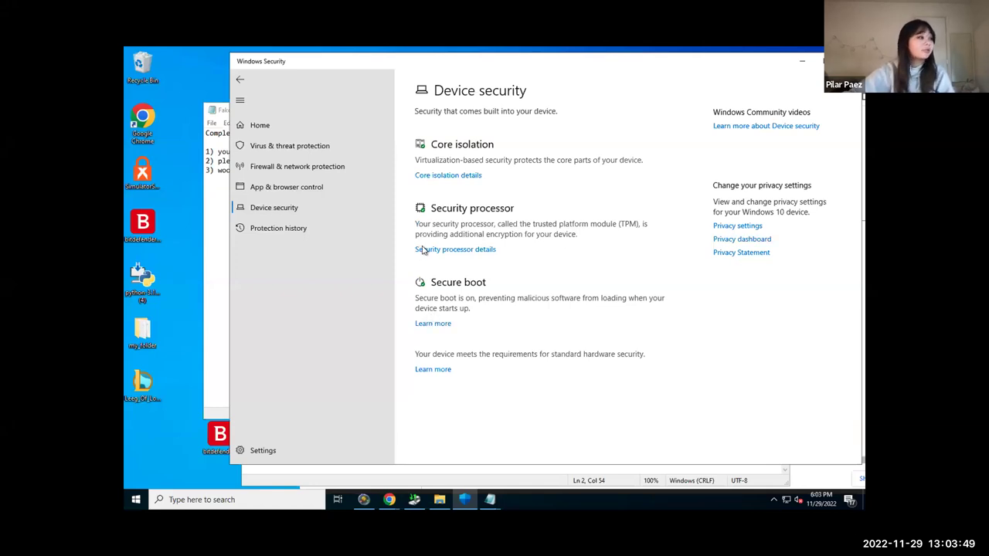
left_click(222, 282)
left_click(747, 106)
left_click_drag(711, 72, 667, 79)
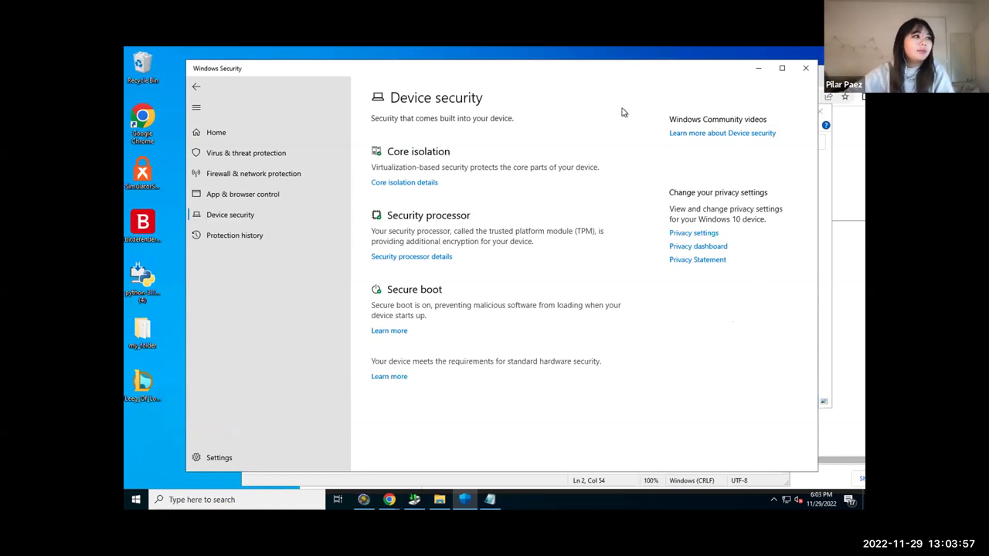
left_click_drag(599, 76, 633, 72)
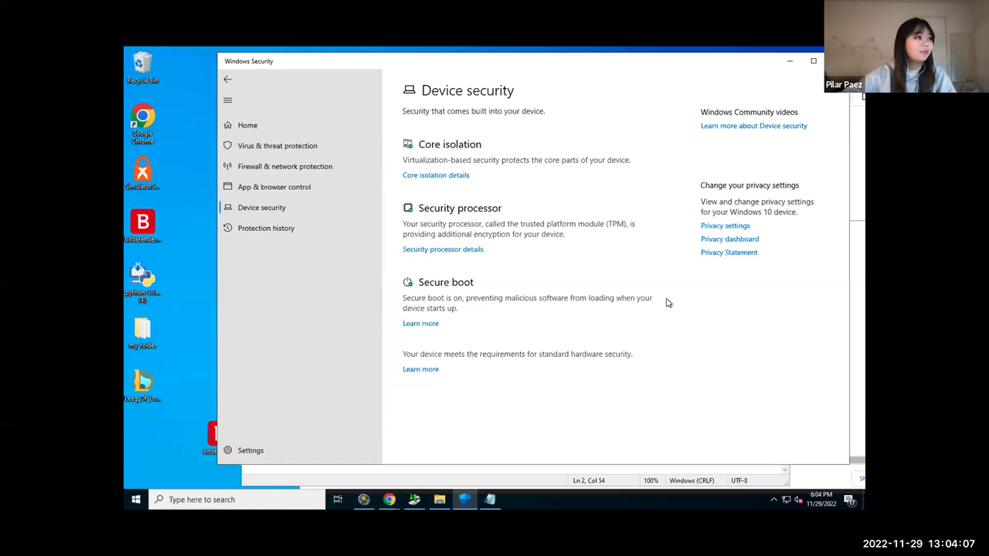
left_click_drag(639, 71, 638, 86)
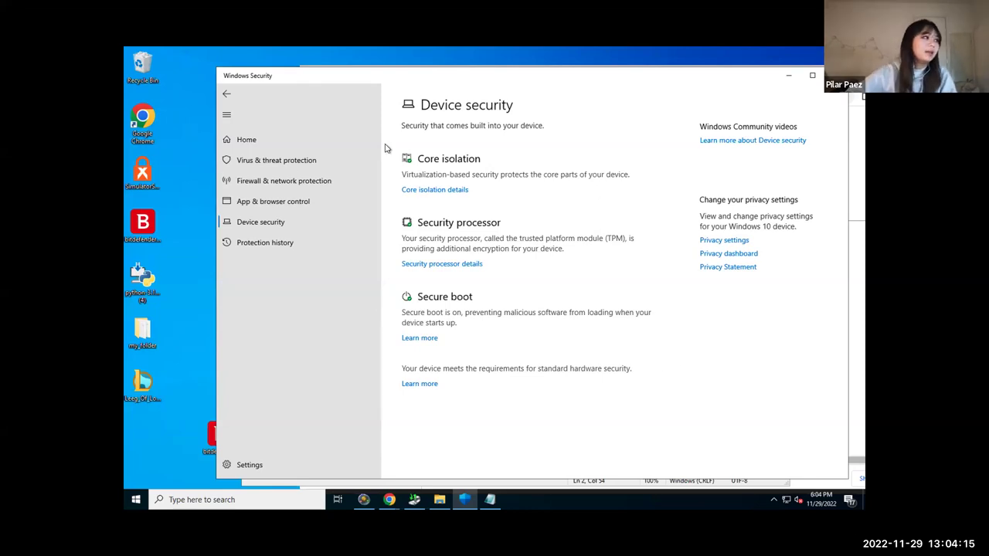
left_click(226, 94)
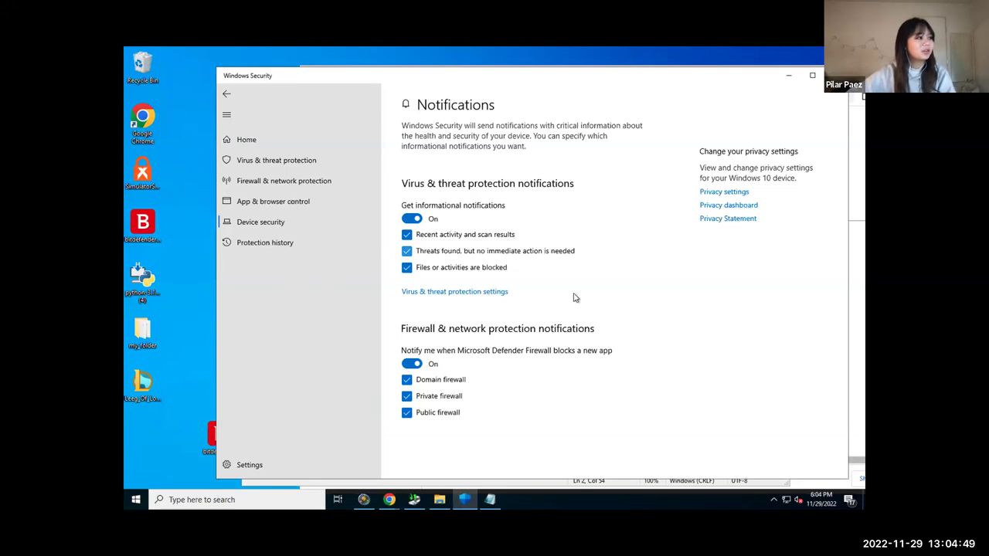
Move Chrome's MITRE ATT&CK tab into its own window, and bring Windows Security back to the front.
left_click(527, 69)
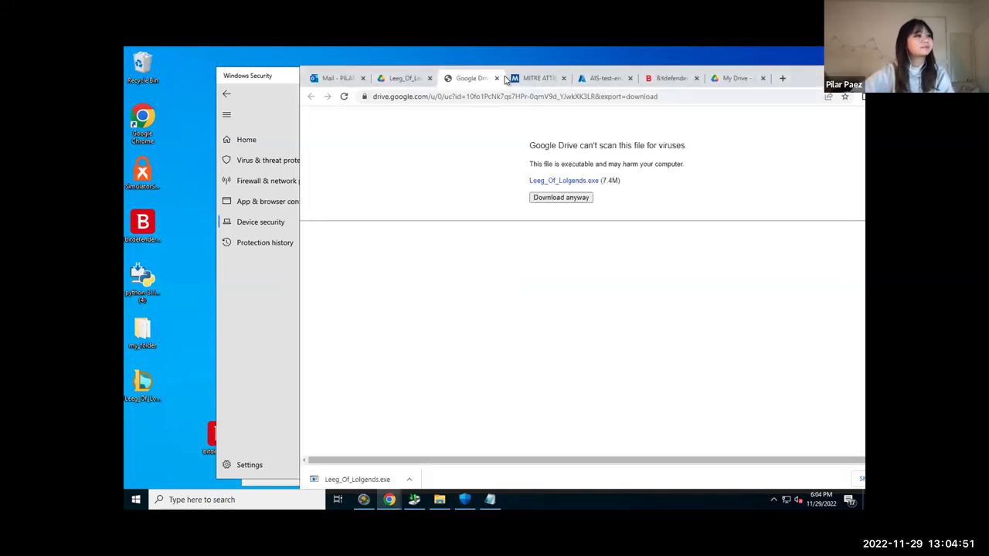
key("ctrl+Tab")
left_click_drag(548, 72, 344, 63)
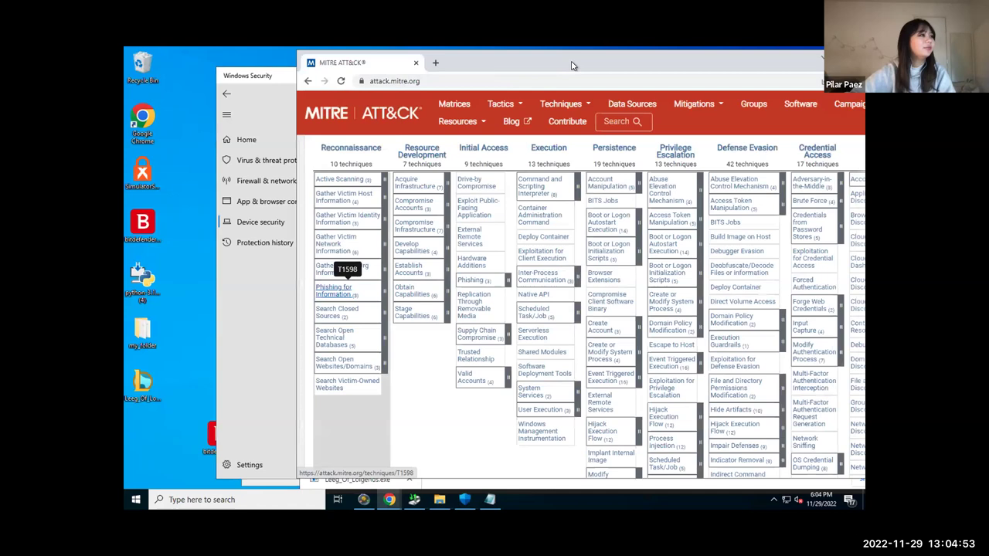
left_click(281, 316)
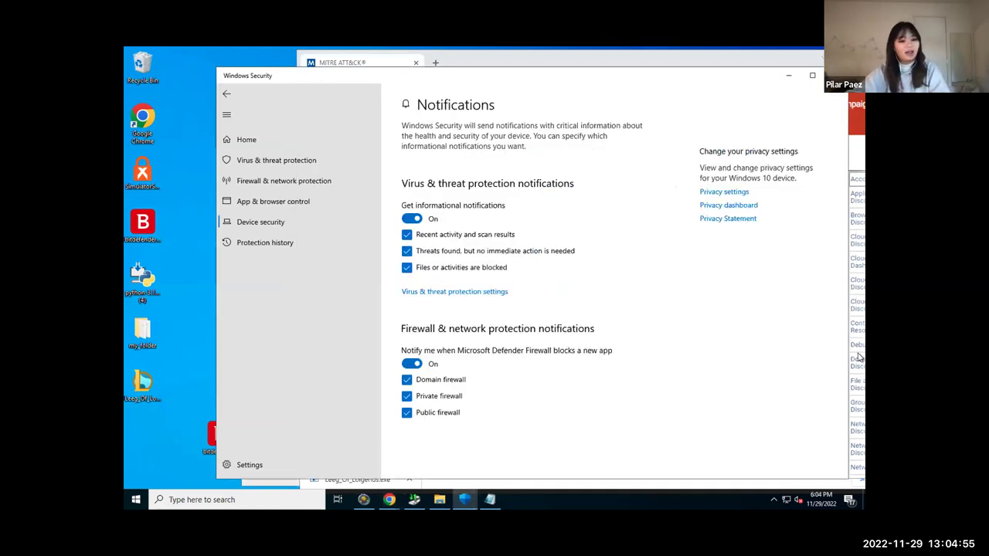
left_click(305, 177)
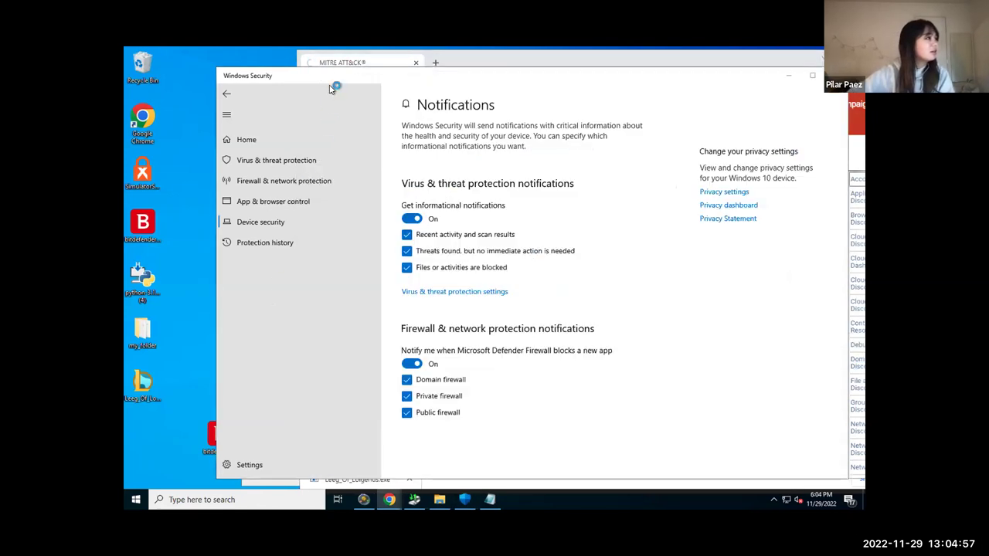
left_click_drag(384, 70, 416, 68)
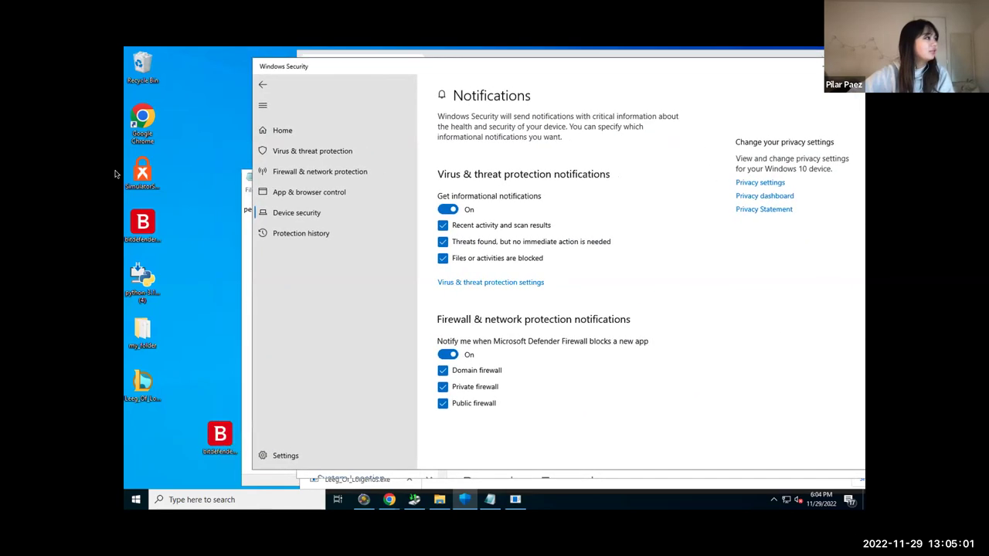
Open the SimulatorSetup installer from the desktop and agree to the KnowBe4 Ran Simulator license terms.
left_click(184, 170)
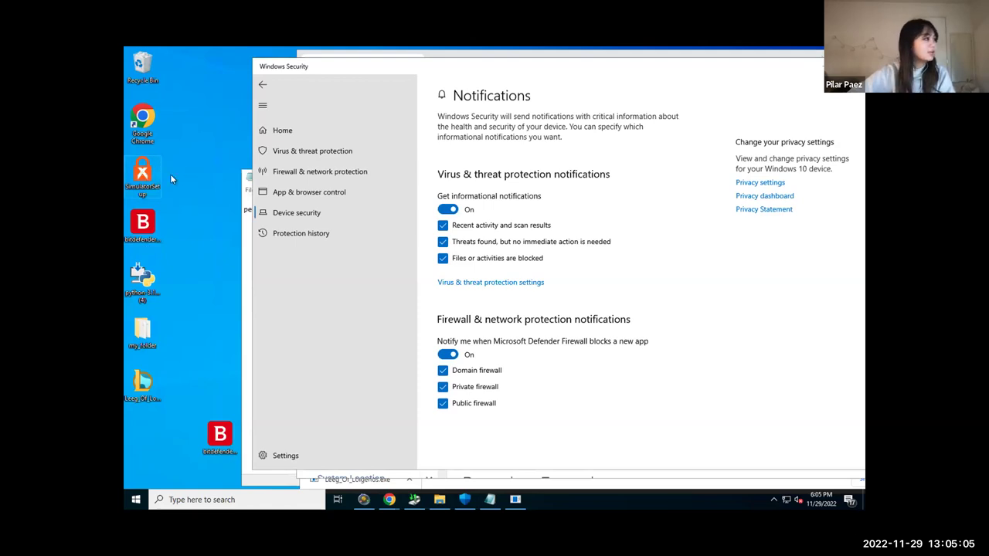
double_click(151, 171)
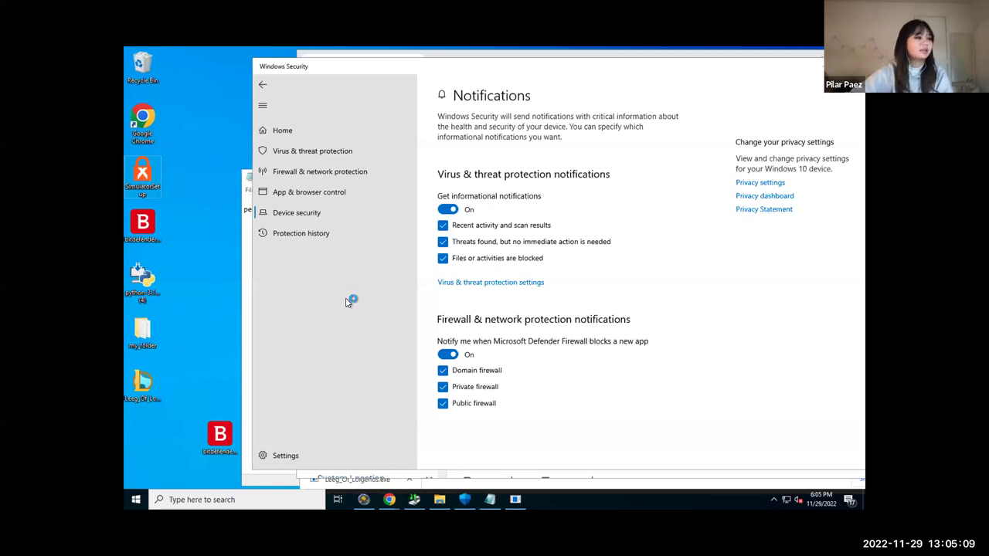
key("shift+F10")
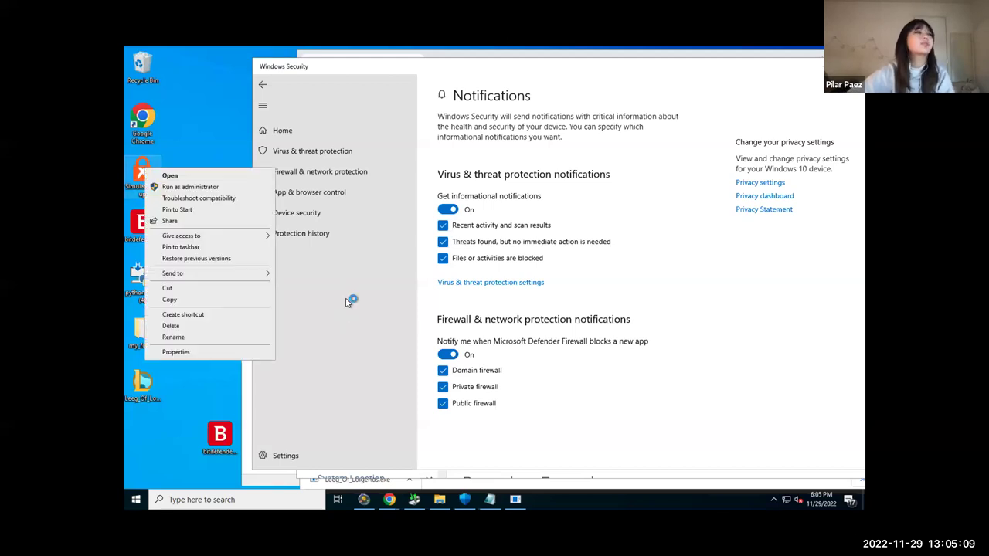
left_click(228, 176)
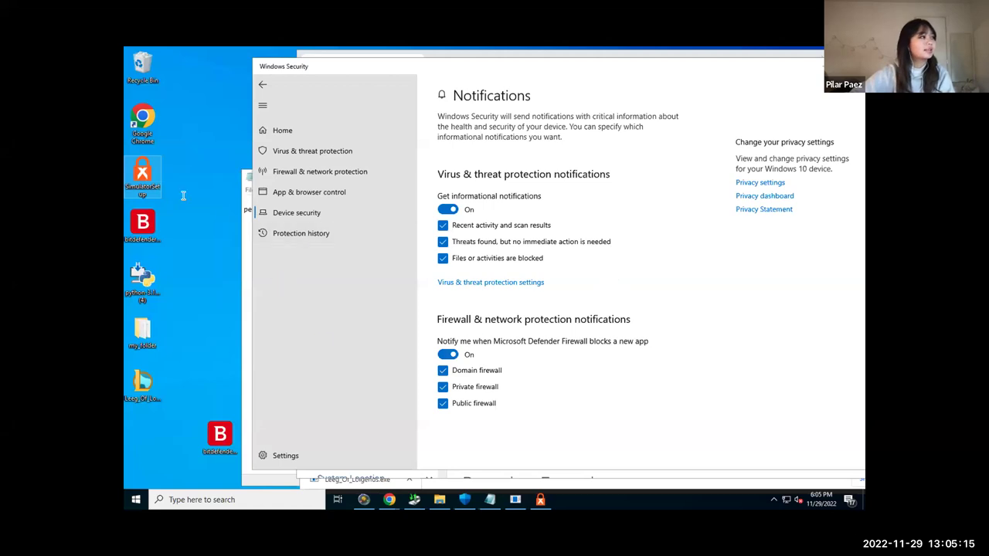
left_click(507, 338)
left_click_drag(504, 175, 500, 152)
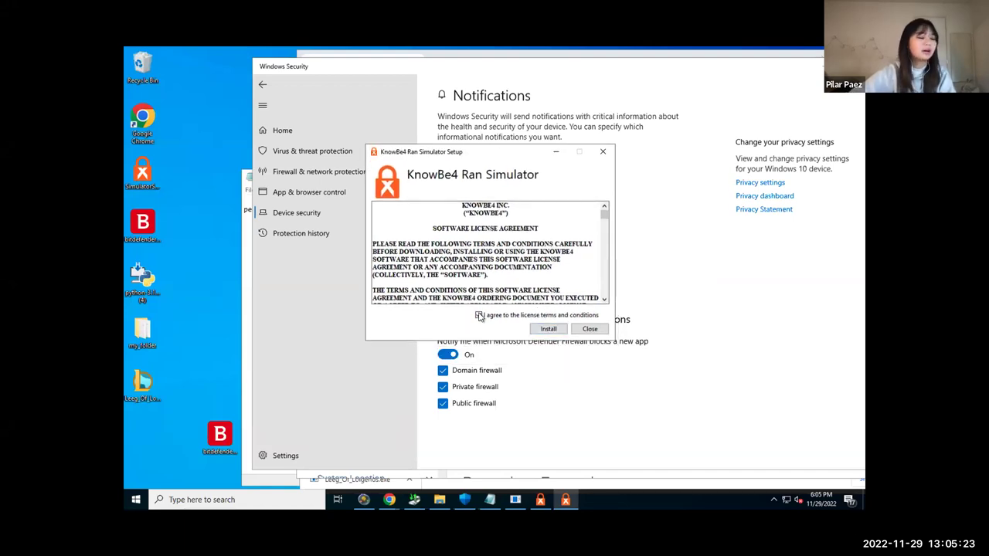
left_click(545, 330)
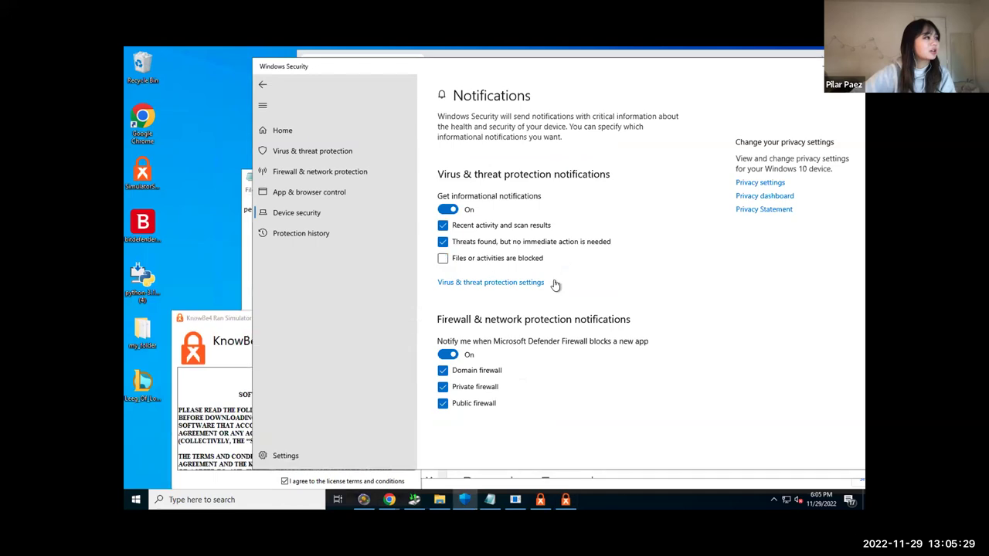
Turn off notifications for blocked files or activities, approving the User Account Control request, and open the Virus & threat protection page.
left_click(339, 152)
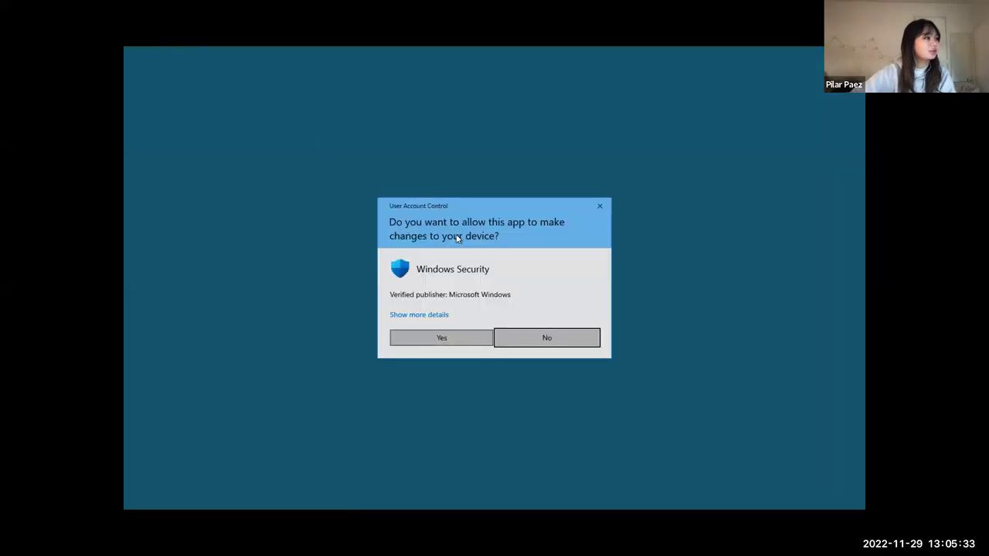
left_click(474, 342)
left_click(332, 155)
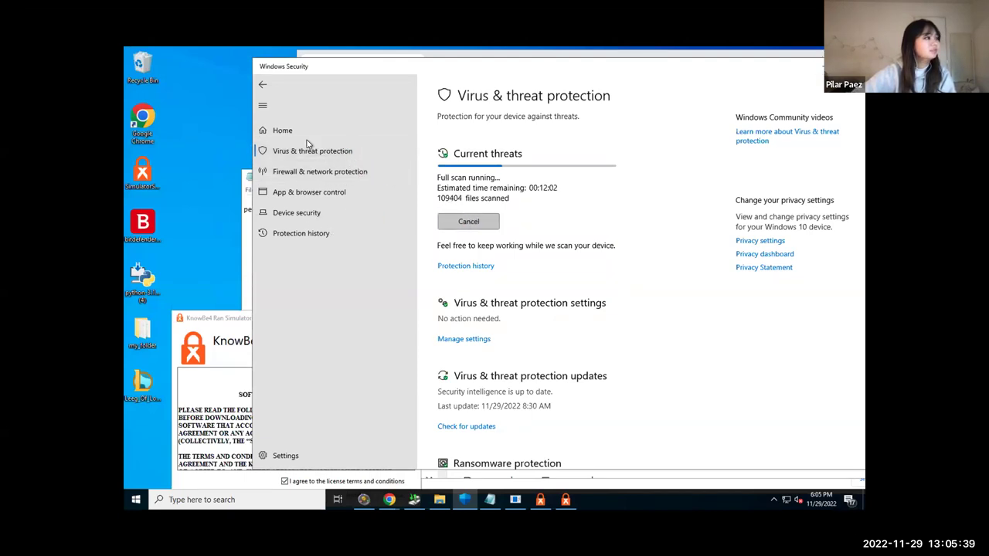
left_click_drag(350, 71, 306, 74)
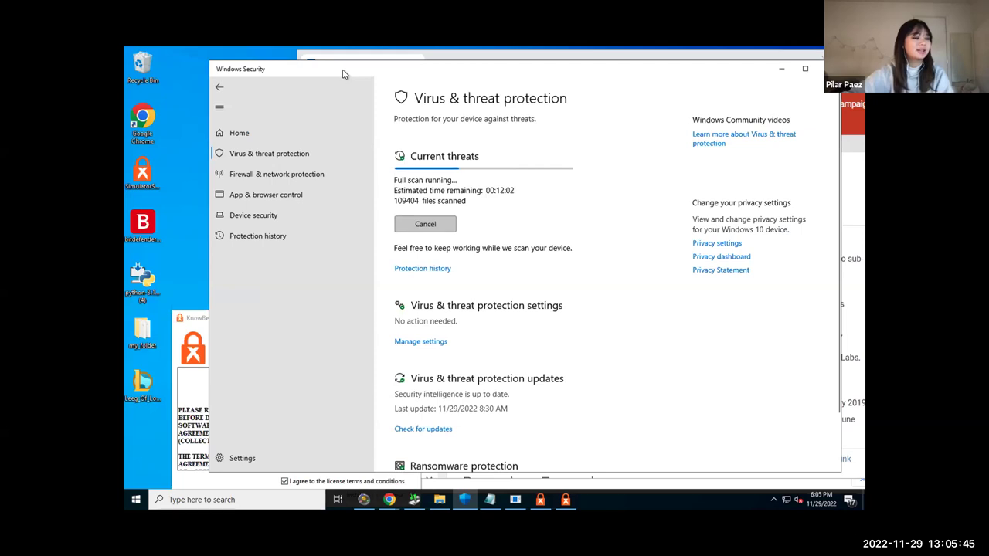
left_click_drag(343, 74, 407, 105)
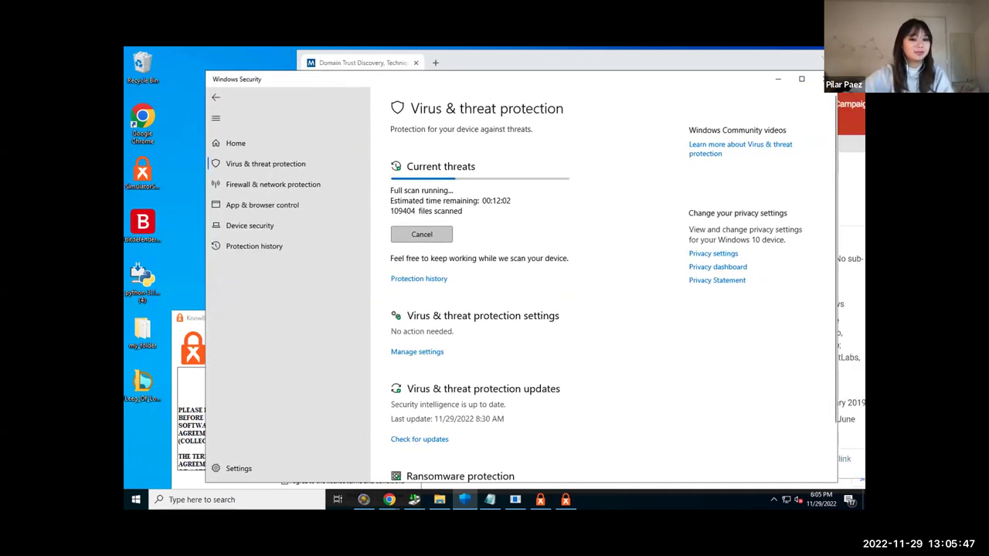
left_click_drag(592, 75, 604, 81)
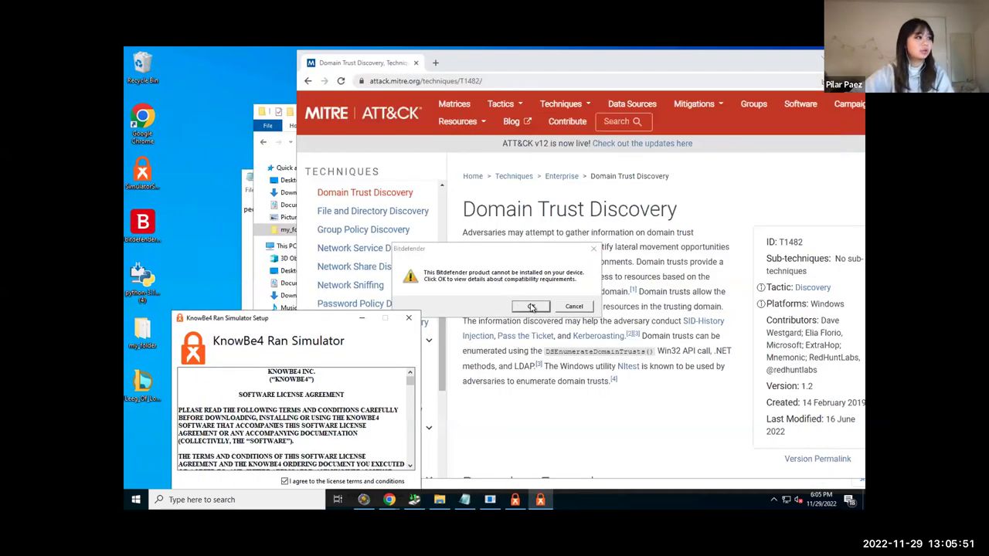
Cancel the Bitdefender compatibility message, open the Windows Security threat notification, and decline the sample submission.
left_click(575, 301)
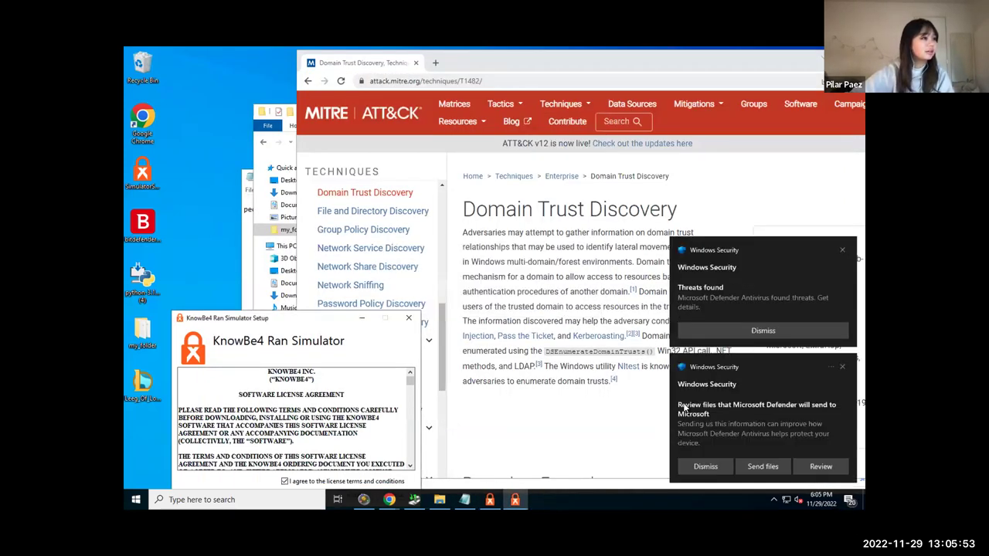
left_click(738, 288)
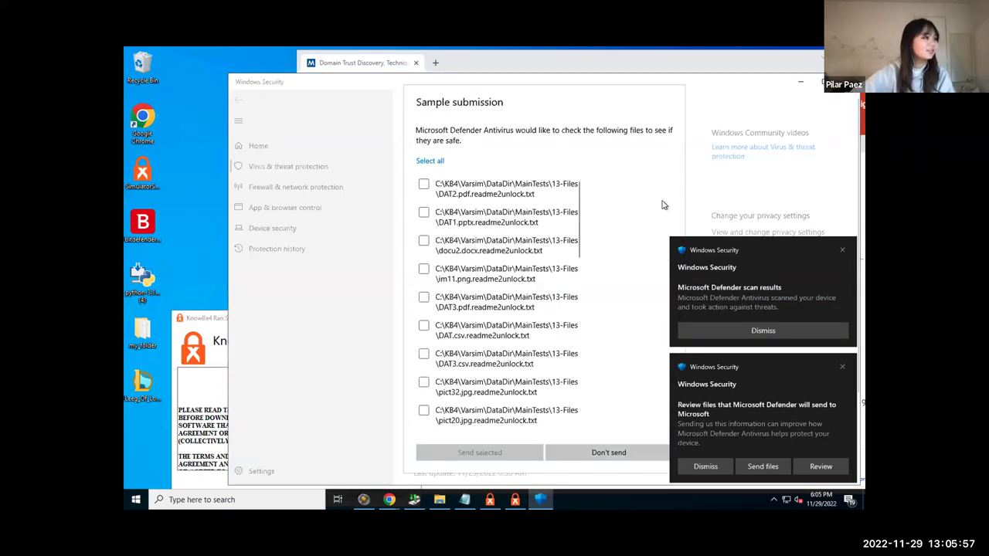
left_click(595, 453)
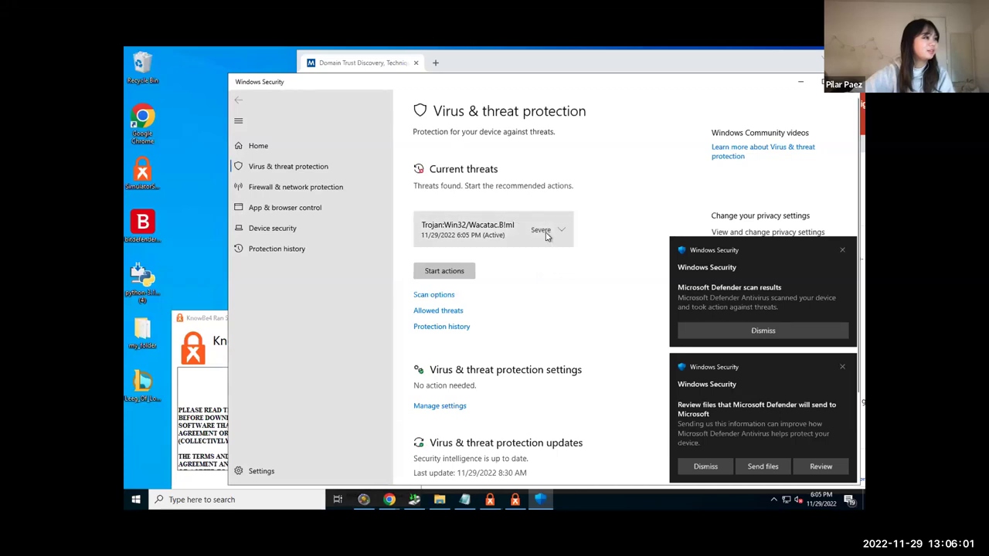
Try to expand the Trojan:Win32/Wacatac.B!ml entry under Current threats, and move the KnowBe4 setup window aside.
left_click(546, 232)
left_click(562, 232)
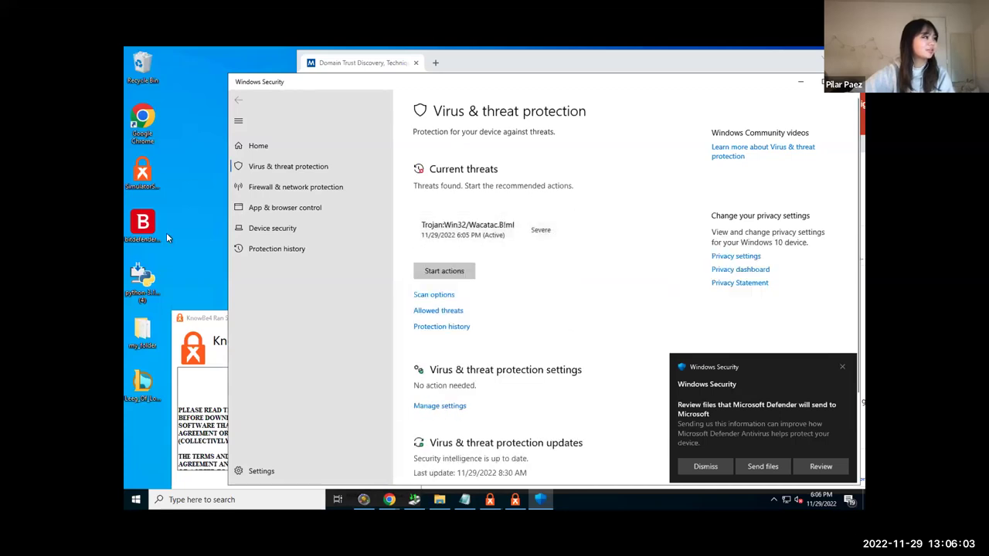
left_click(196, 397)
left_click_drag(281, 318, 514, 232)
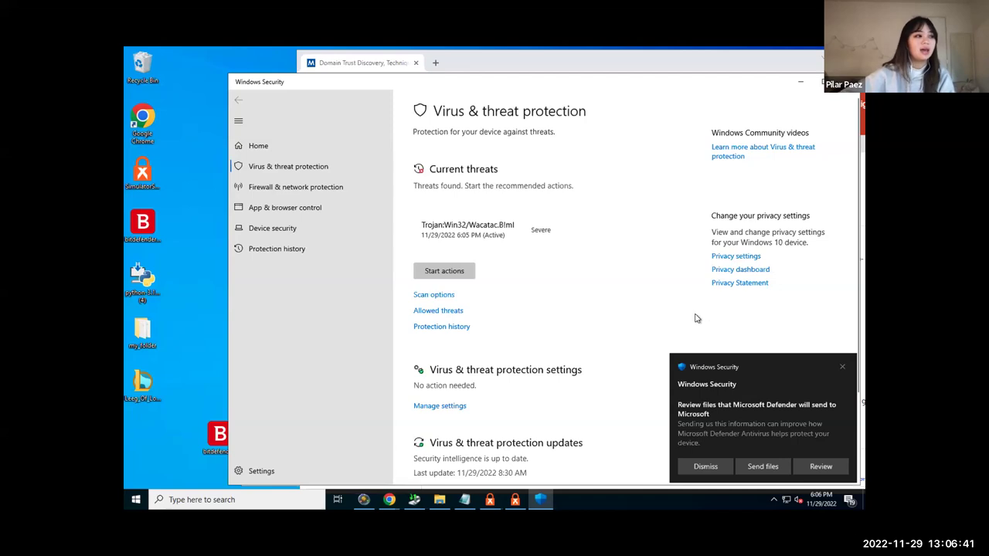
Switch to Windows Server Backup, enlarge its window to show the Local Backup overview, and close the file review notification.
left_click_drag(690, 82, 669, 70)
left_click(414, 499)
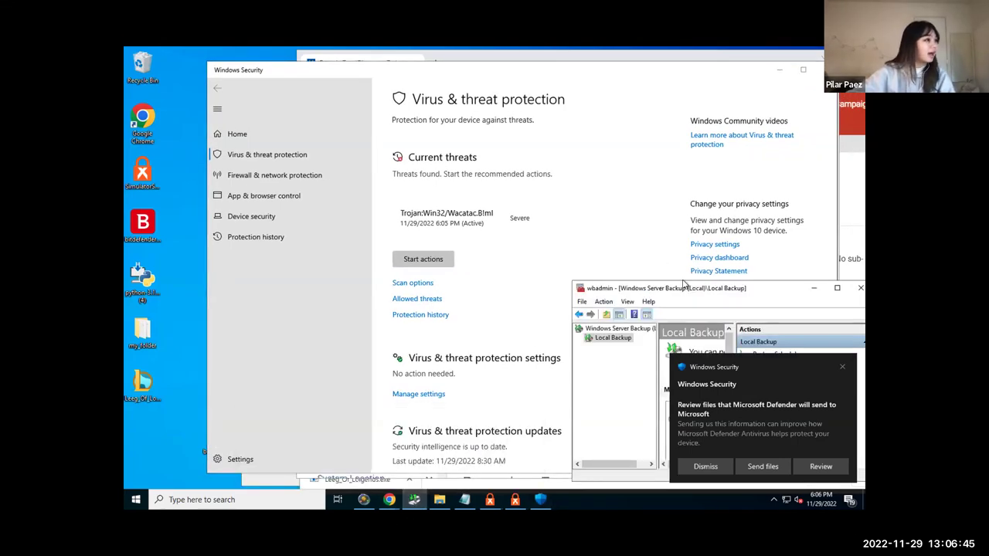
left_click_drag(729, 285, 455, 90)
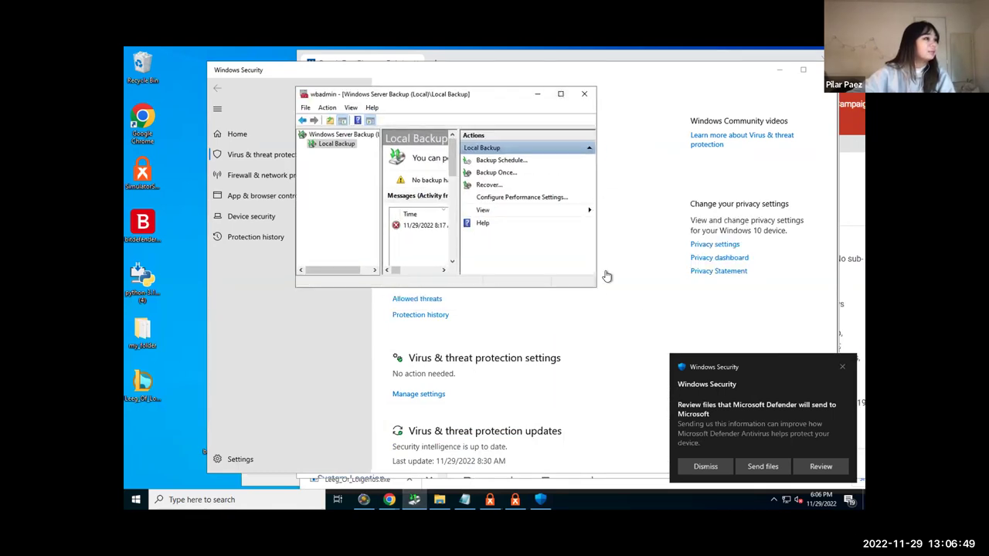
left_click_drag(595, 277, 818, 276)
double_click(543, 306)
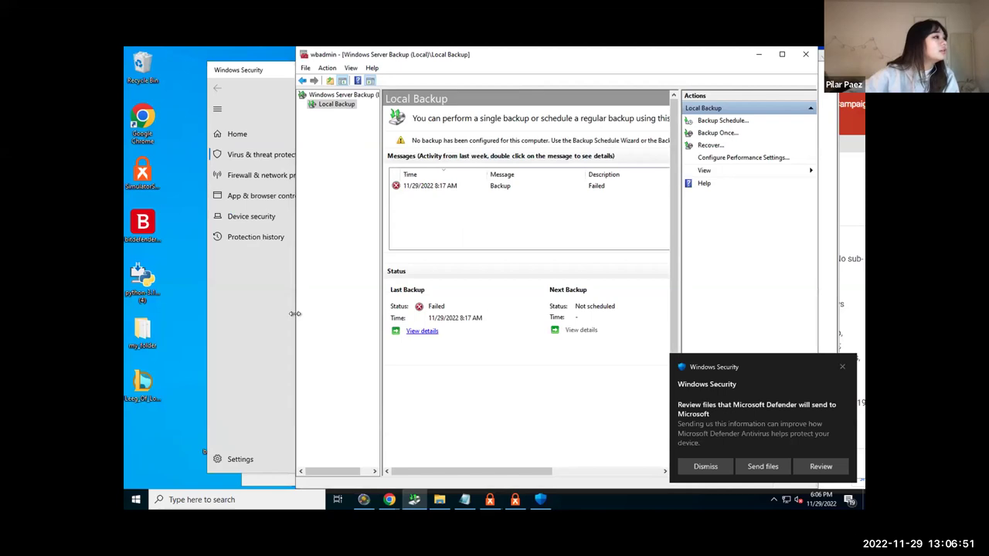
left_click_drag(295, 310, 162, 292)
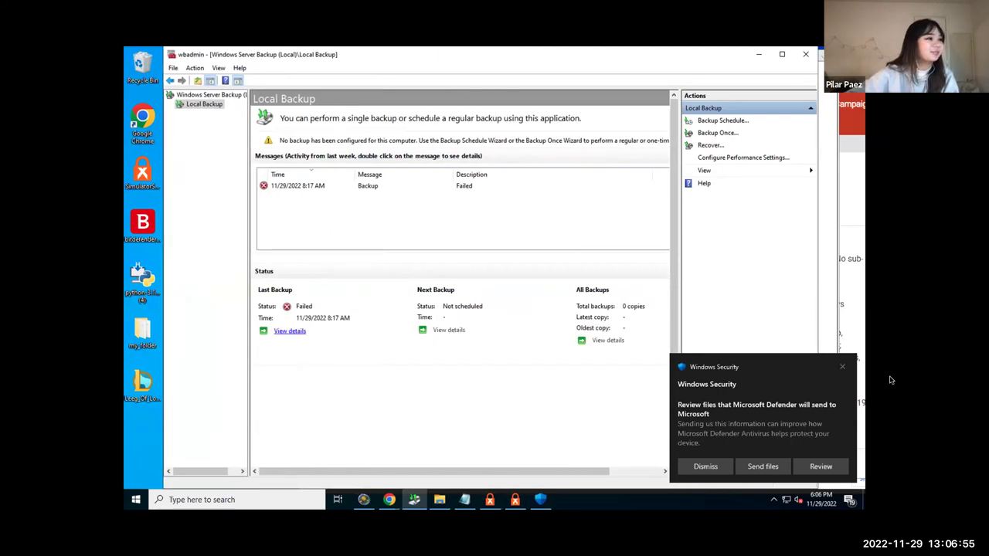
left_click(842, 369)
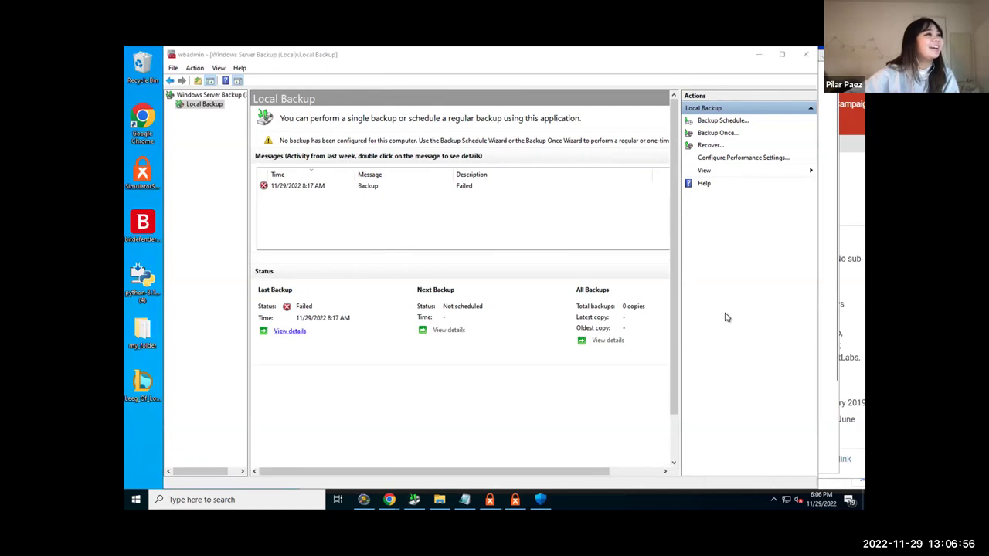
Start a new backup schedule using the recommended full server configuration.
left_click(727, 122)
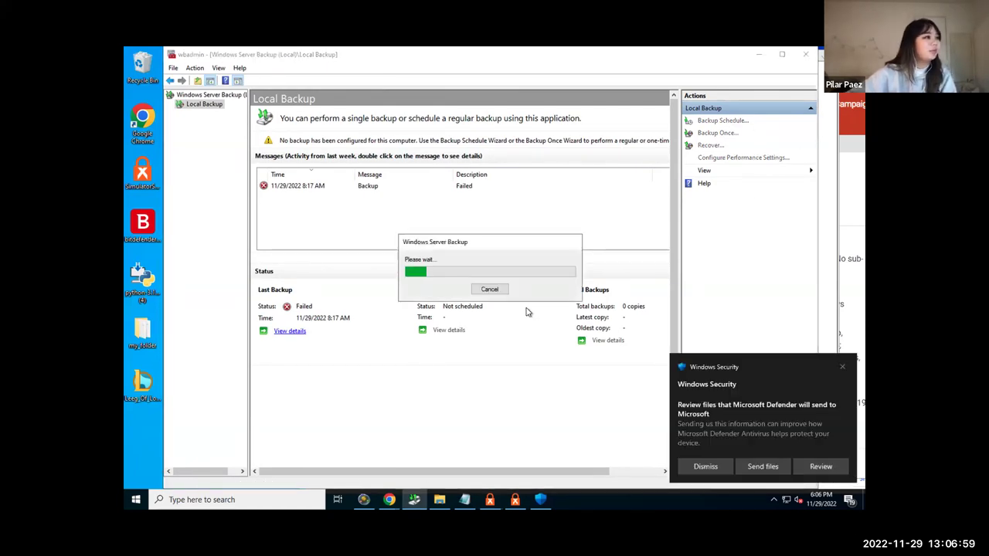
left_click(529, 402)
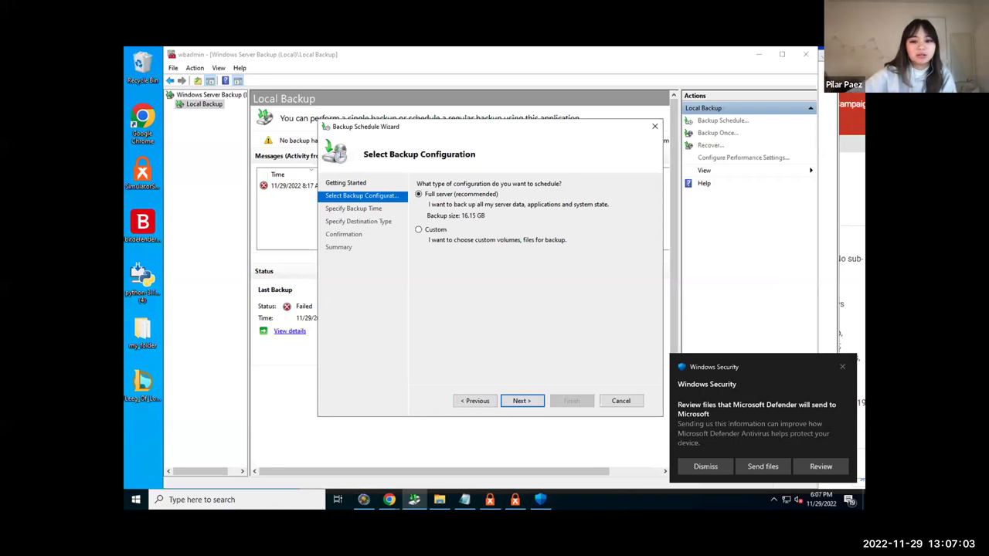
left_click(531, 403)
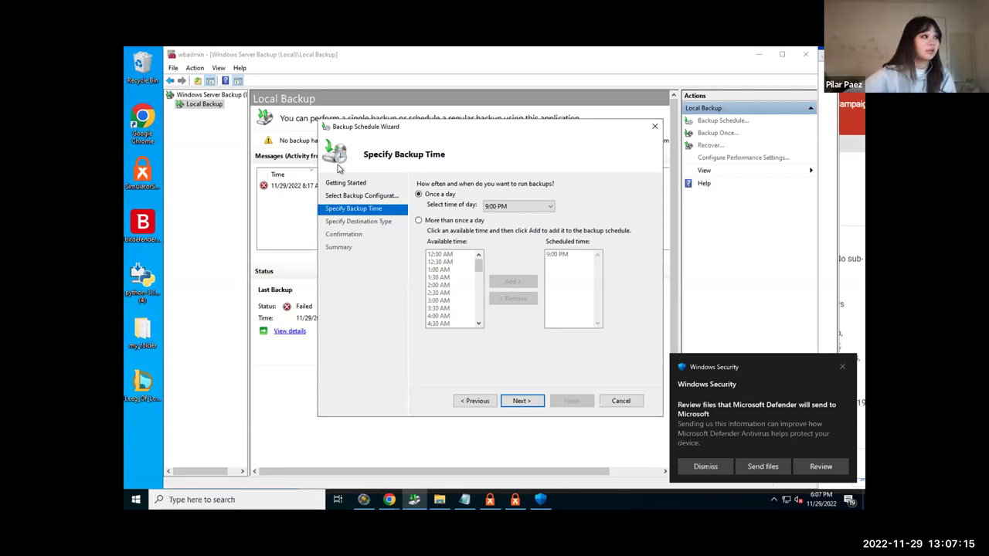
Look through the available start times for a once-a-day backup.
left_click(549, 208)
left_click(550, 210)
left_click(550, 209)
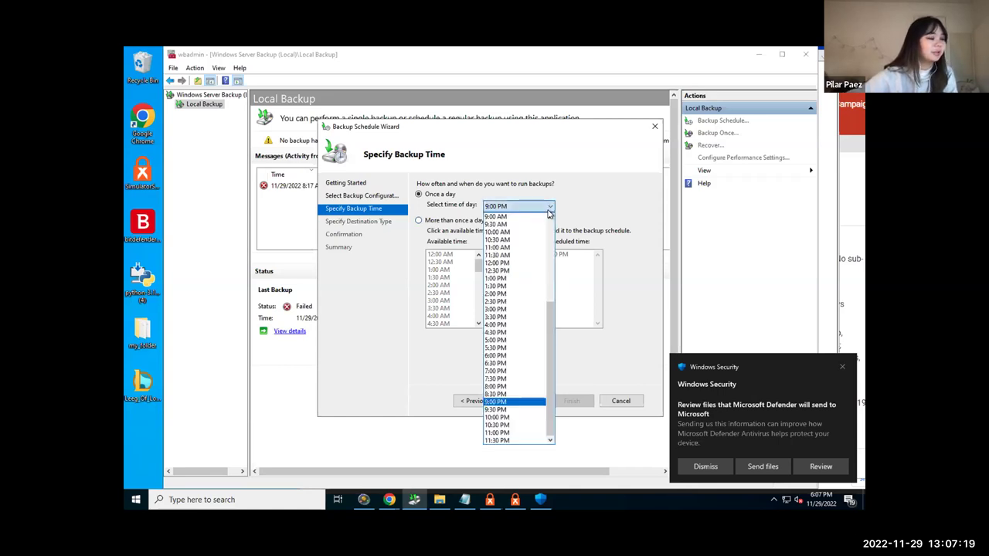
left_click(576, 217)
left_click(548, 210)
left_click(584, 204)
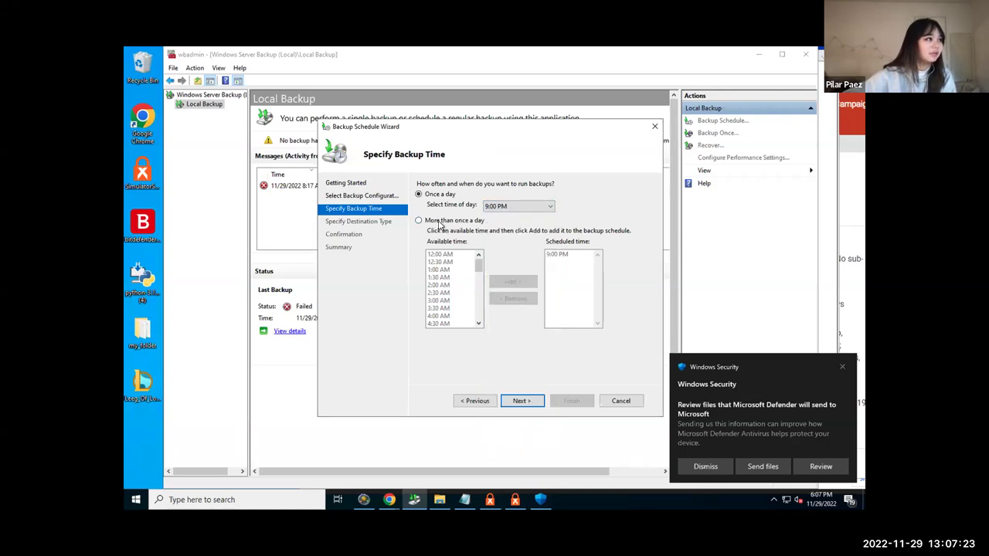
Schedule the backup more than once a day, adding 2:00 AM and 4:30 AM, and continue to the destination type.
left_click(439, 222)
left_click(444, 285)
left_click(492, 283)
left_click(454, 316)
left_click(506, 282)
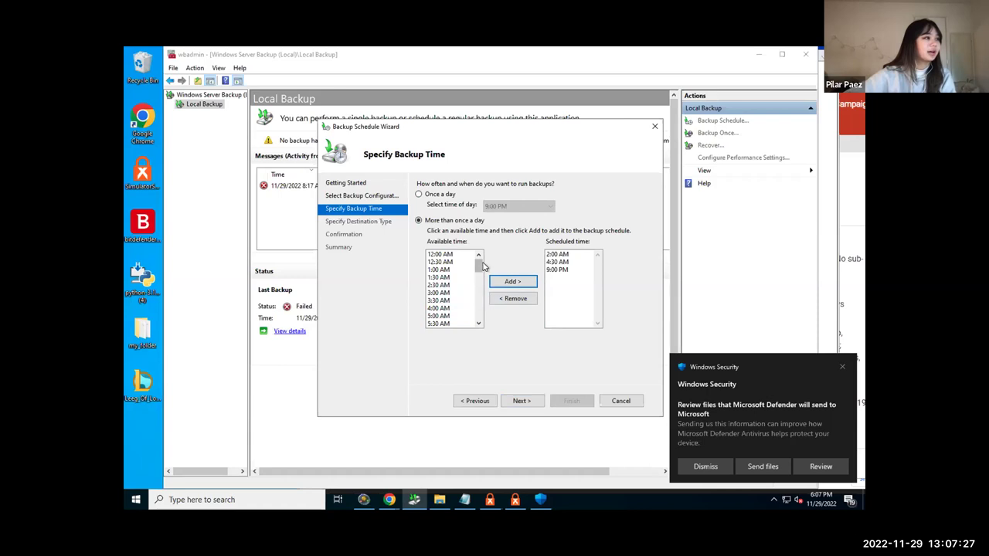
scroll(480, 278, "down", 5)
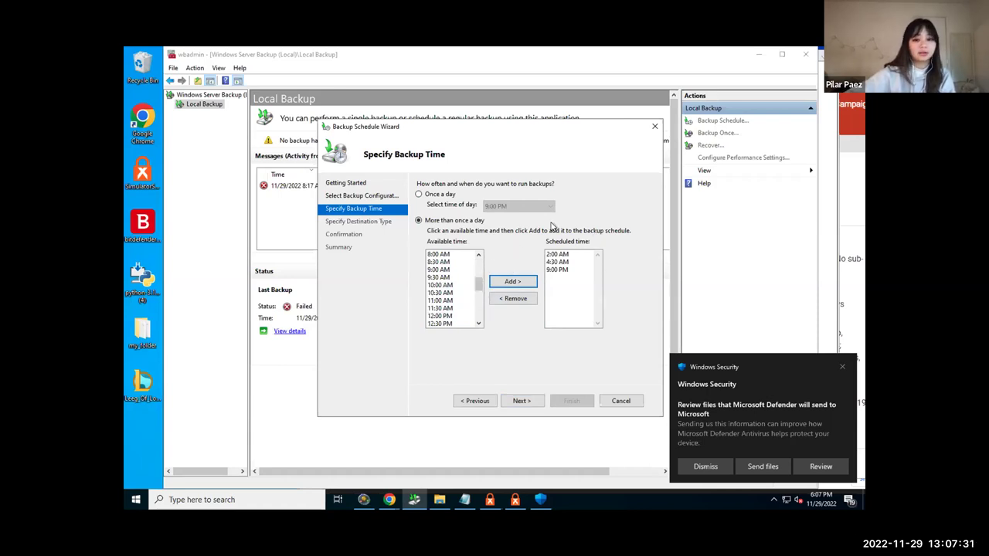
left_click(522, 402)
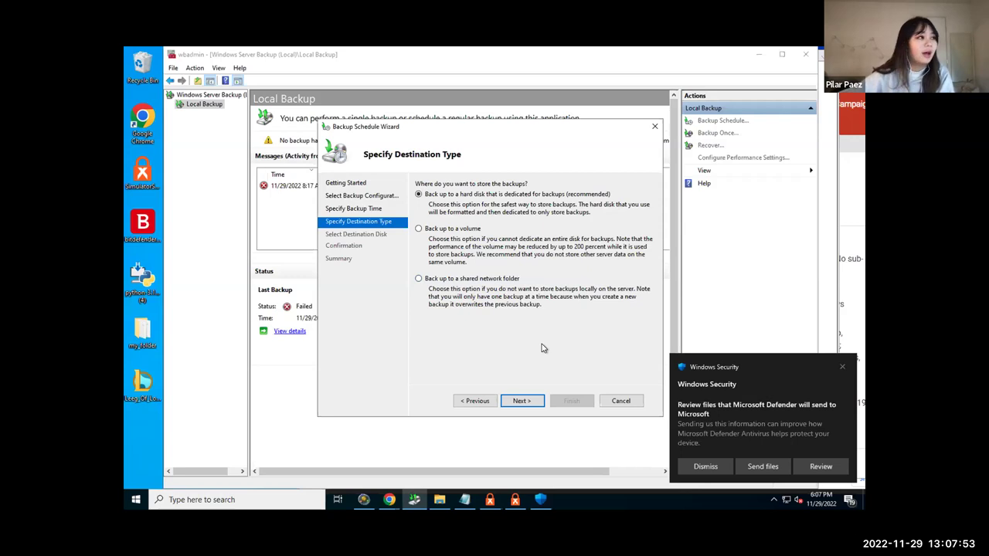
Accept the recommended dedicated hard disk as backup destination, continue to the destination disk selection, and shift the wizard slightly aside.
left_click(842, 367)
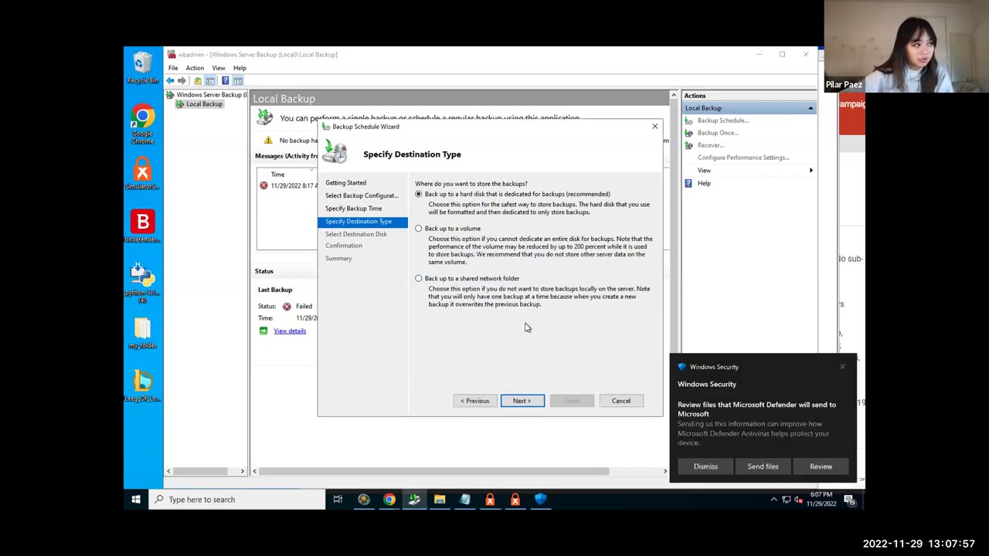
left_click(530, 400)
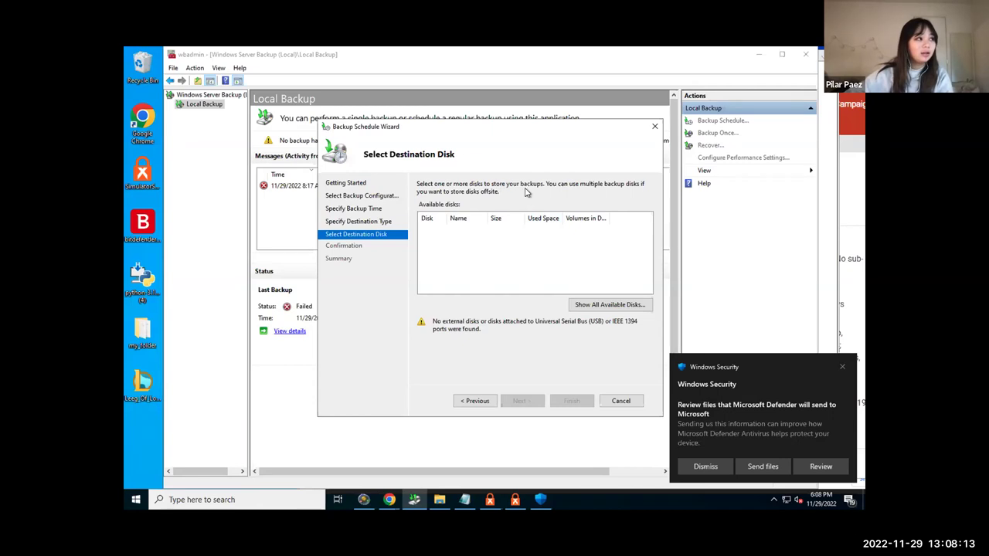
mouse_move(589, 131)
left_mouse_down()
mouse_move(618, 128)
mouse_move(560, 130)
mouse_move(593, 114)
mouse_move(586, 132)
left_mouse_up()
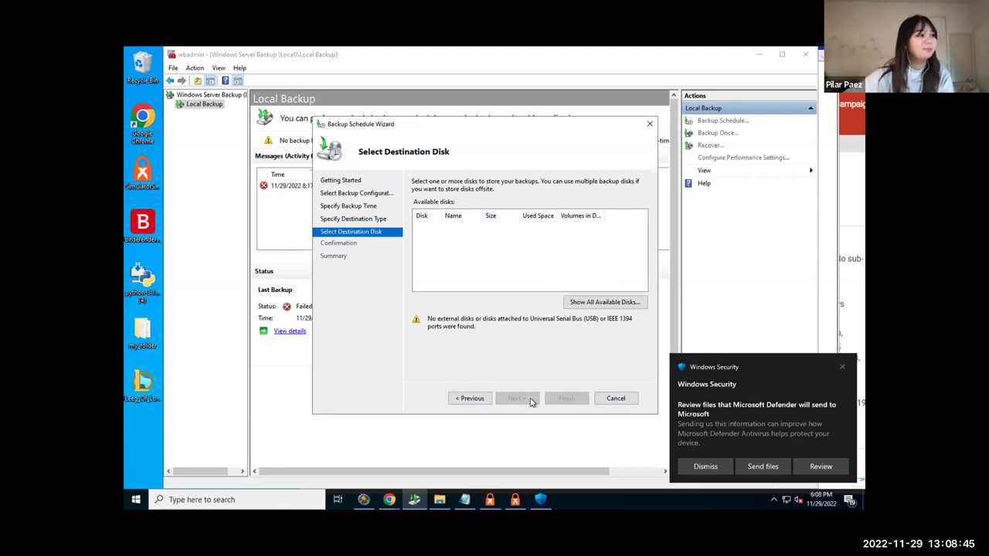
Return to the backup time settings and close the Backup Schedule Wizard without finishing it.
left_click(470, 400)
left_click(470, 399)
left_click_drag(598, 126, 609, 125)
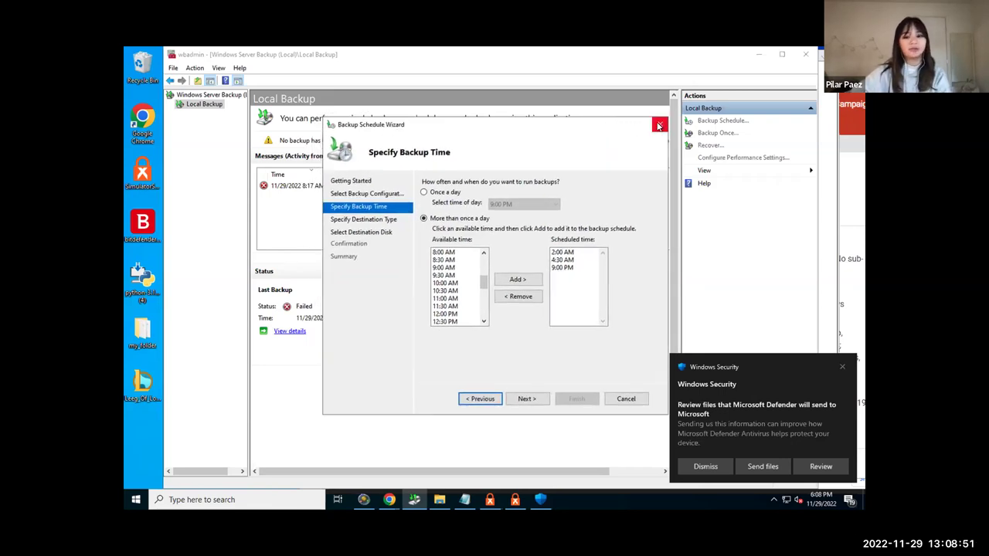
left_click_drag(585, 122, 552, 109)
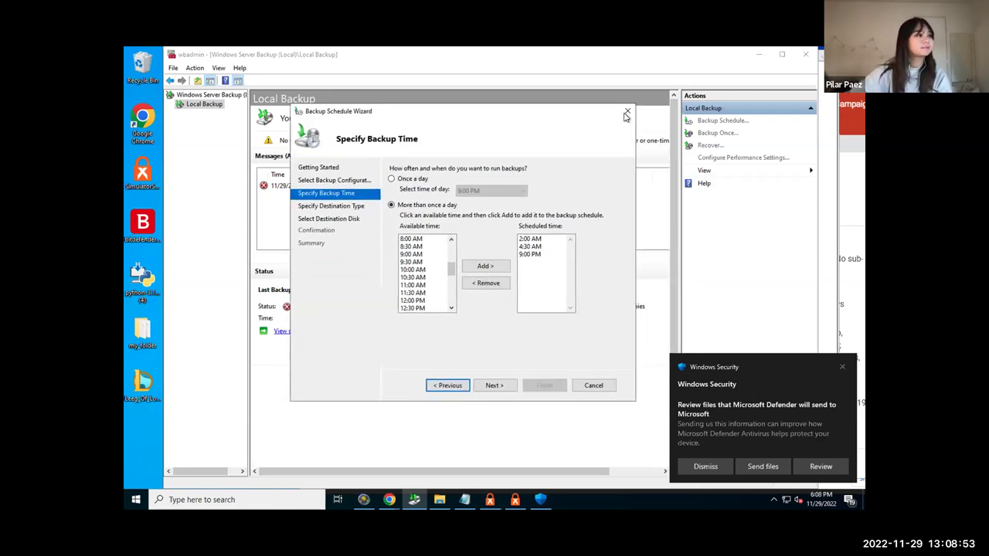
left_click(627, 113)
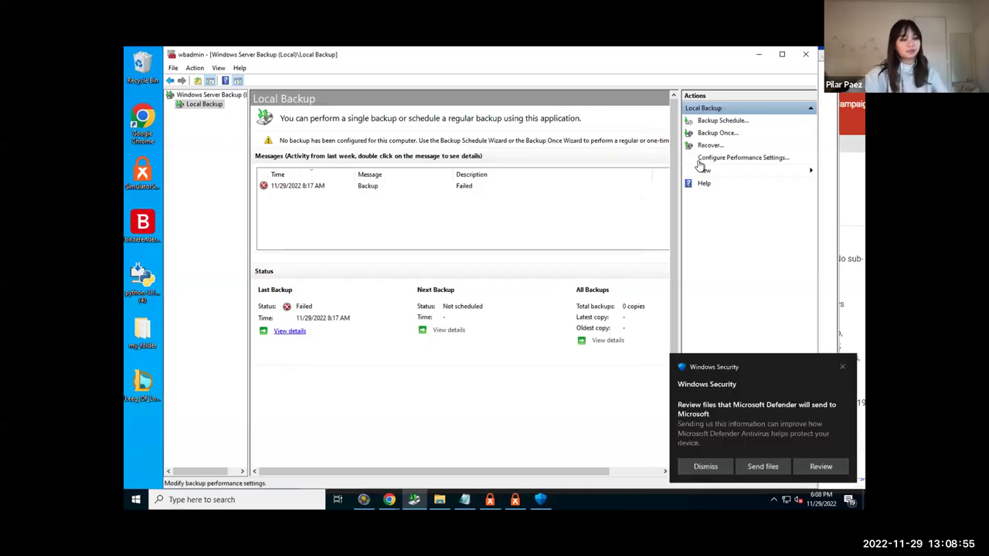
Dismiss the recurring Windows Security file review notifications and close Windows Server Backup.
left_click(841, 368)
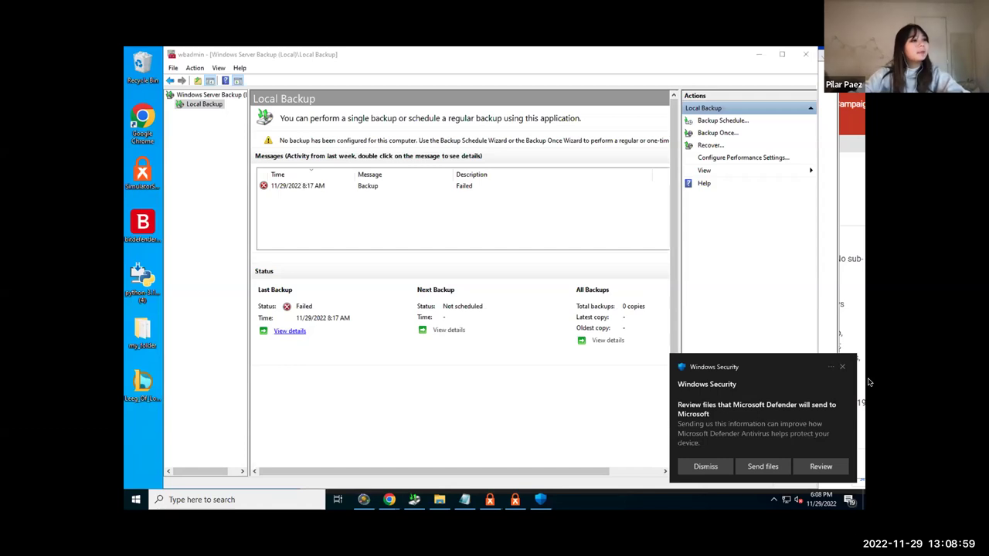
left_click(841, 368)
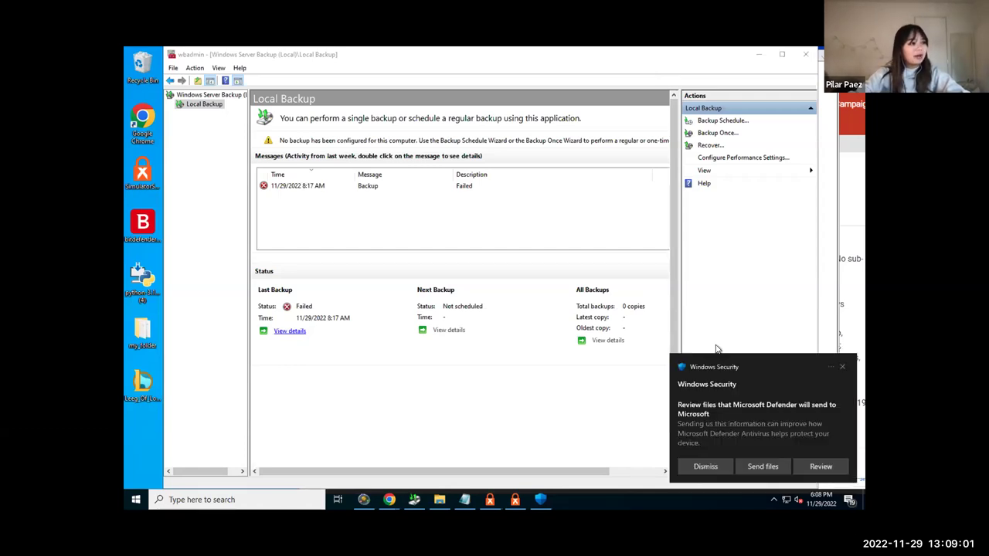
left_click(842, 367)
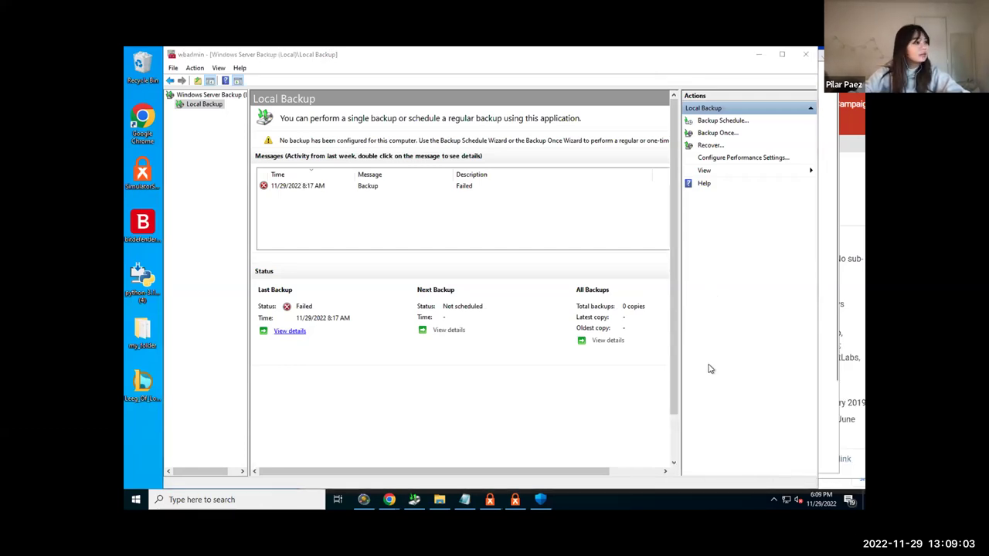
left_click(841, 366)
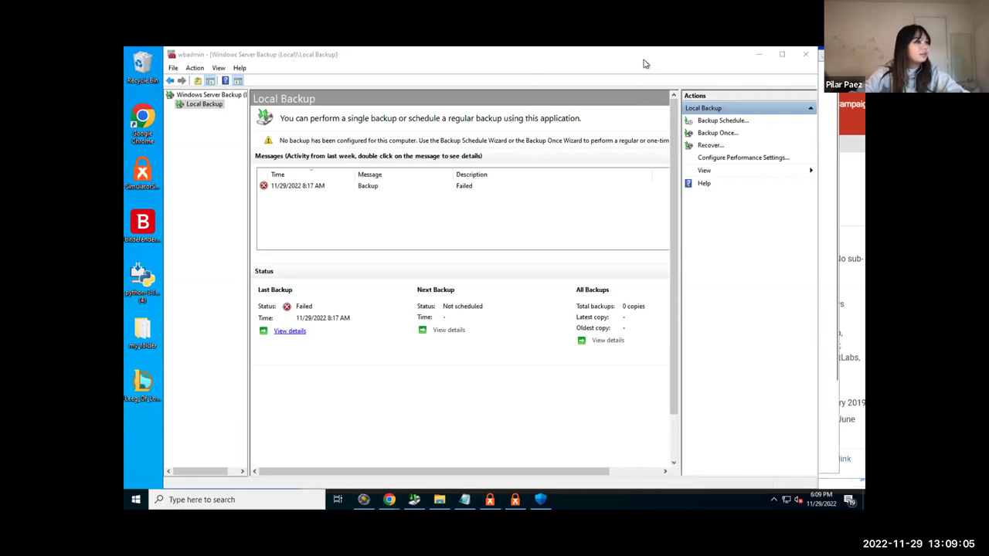
left_click(797, 120)
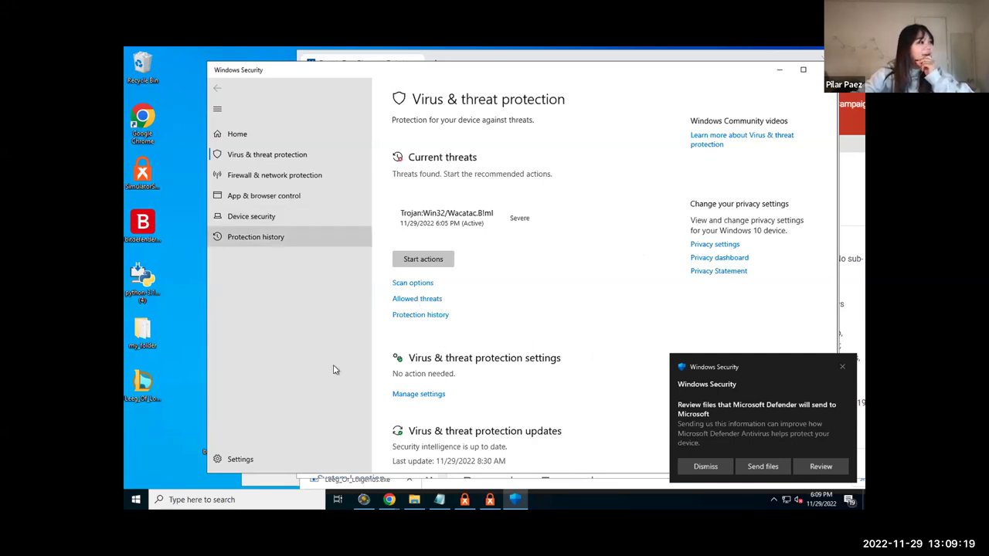
Try to install KnowBe4 Ran Simulator from its desktop setup file, agreeing to the license terms, and close the setup.
double_click(154, 176)
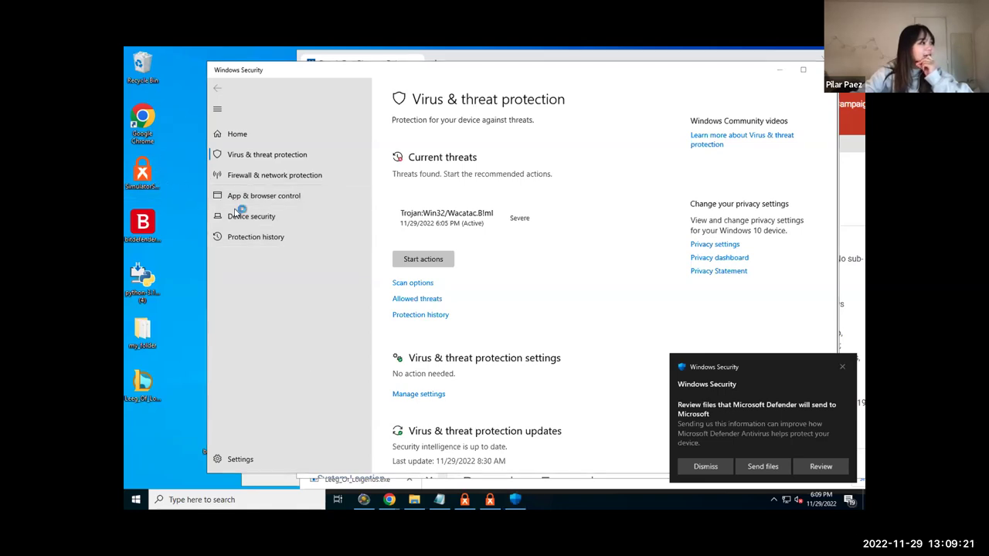
left_click(482, 339)
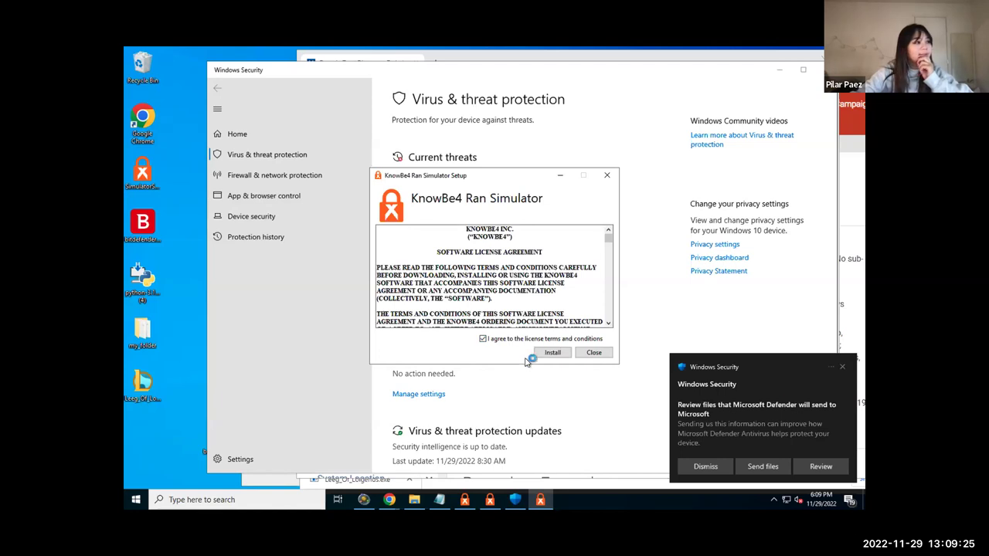
left_click(549, 352)
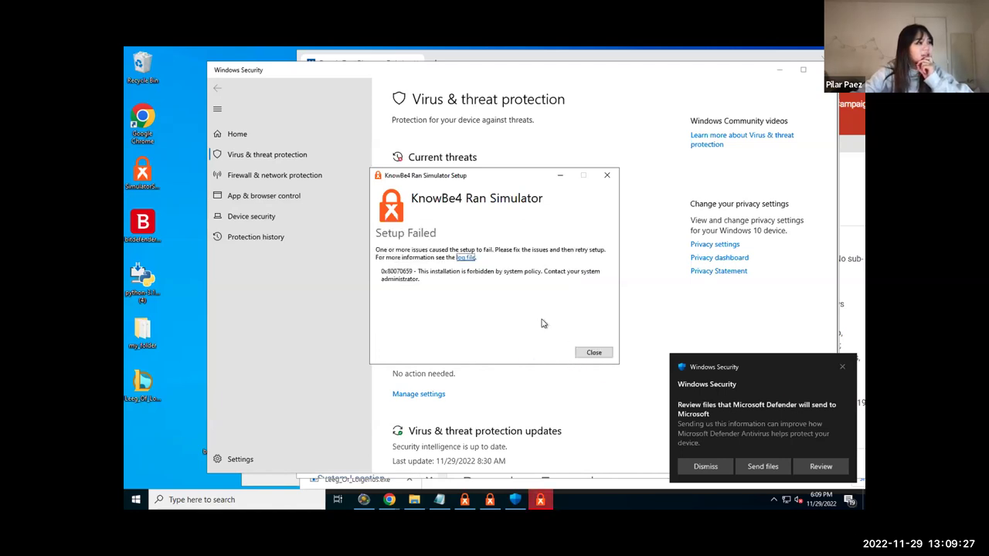
left_click(591, 353)
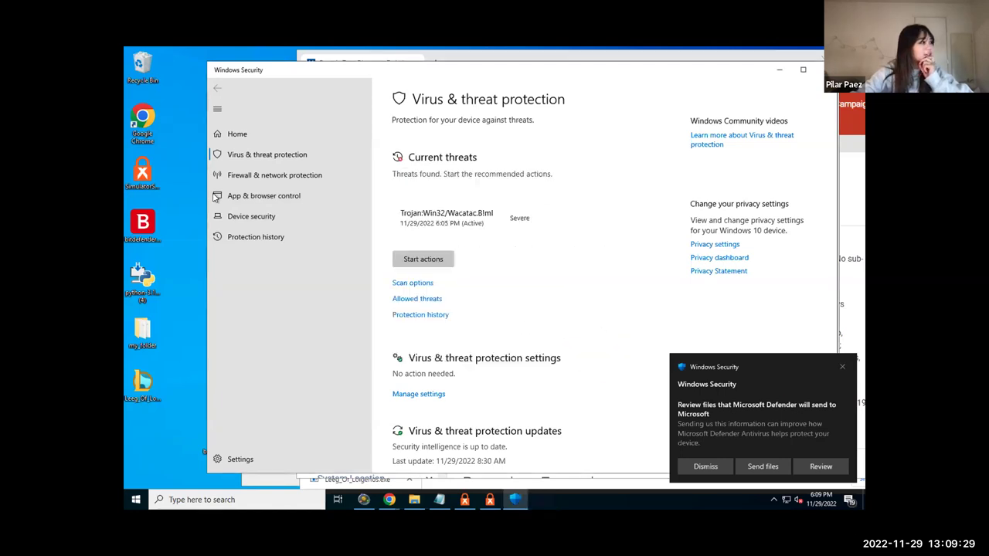
Rerun the simulator setup from the desktop, agree to the license terms, dismiss the file review notification, and install KnowBe4 Ran Simulator.
right_click(149, 169)
left_click(193, 185)
left_click(525, 342)
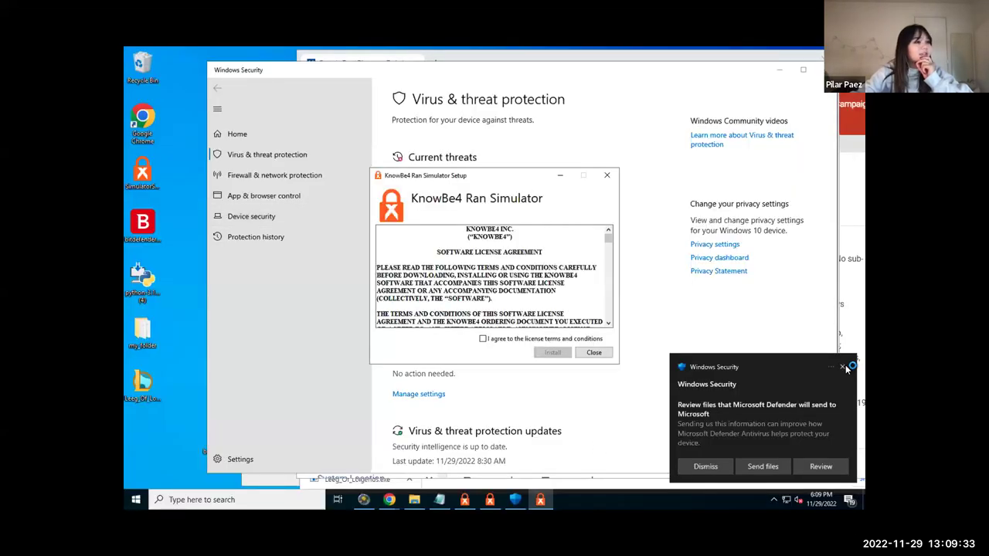
left_click(525, 339)
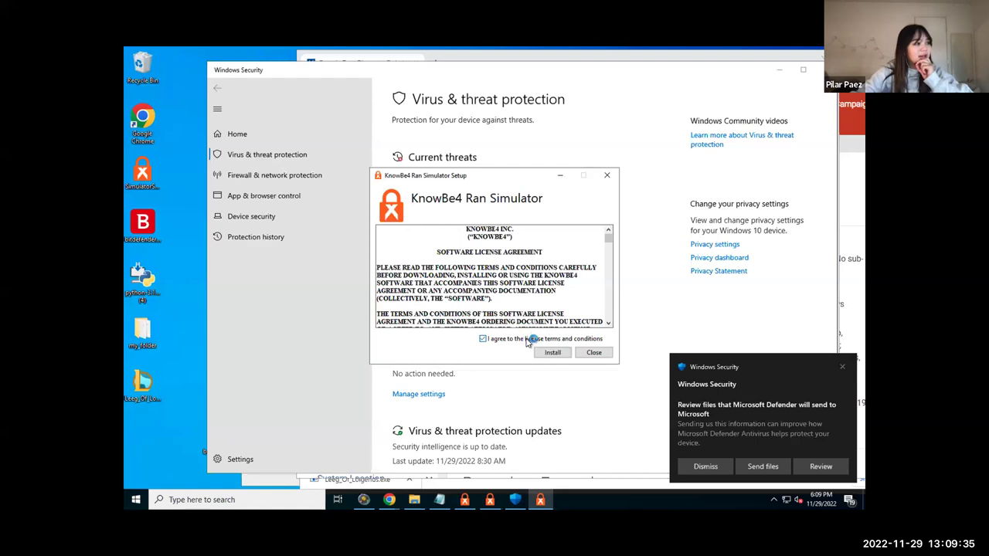
left_click(843, 368)
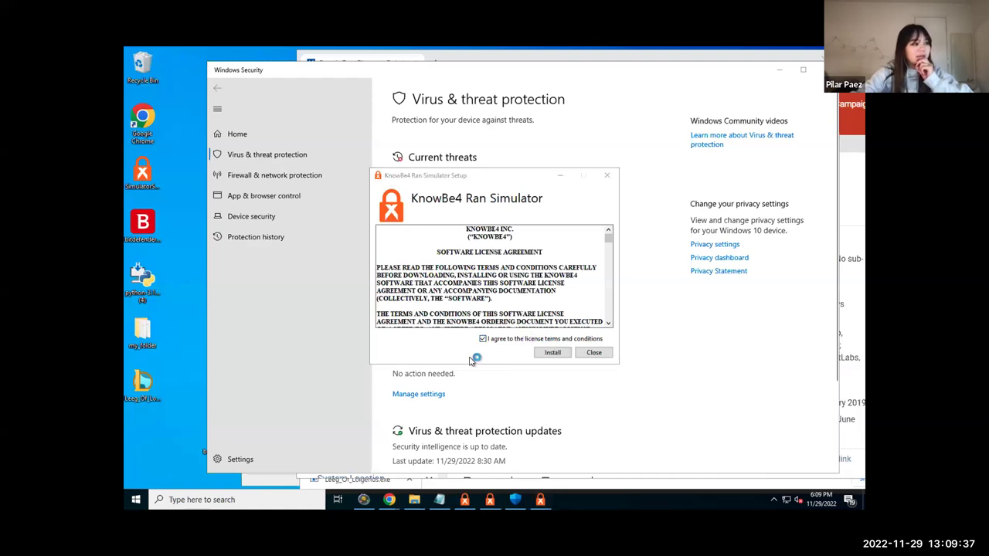
left_click(841, 368)
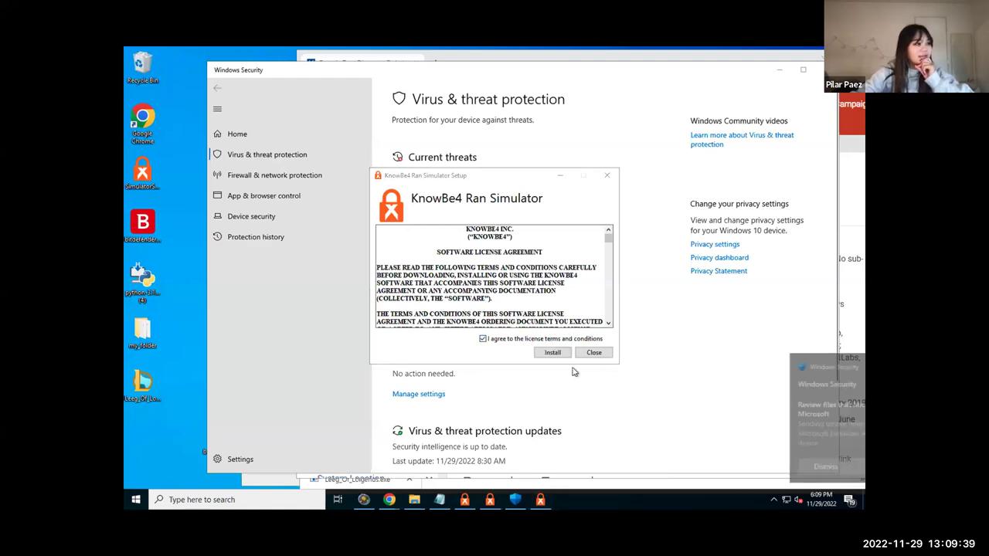
left_click(548, 353)
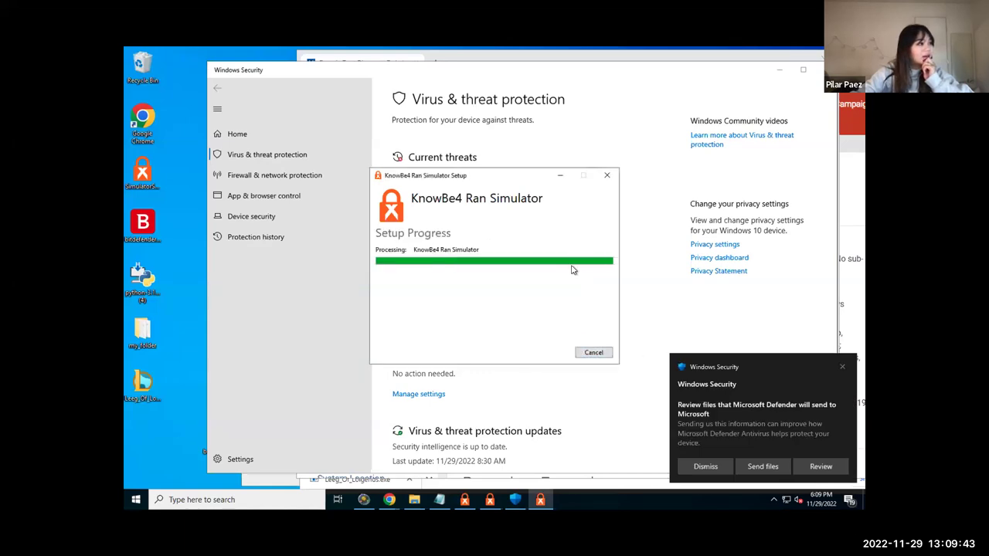
left_click(550, 354)
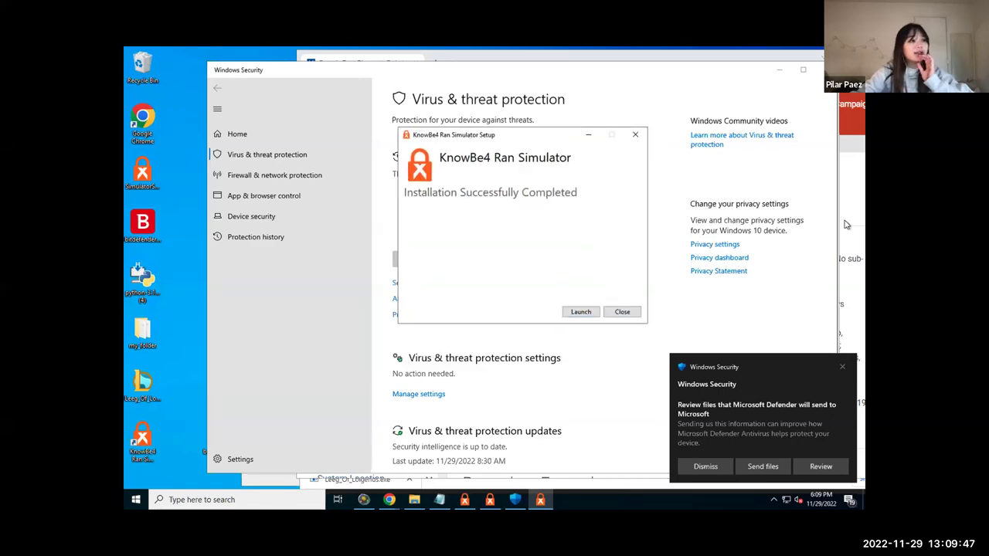
Launch KnowBe4 Ransim from the completed setup and start its ransomware test scenarios, dismissing the Windows Security notifications.
left_click_drag(541, 138, 511, 170)
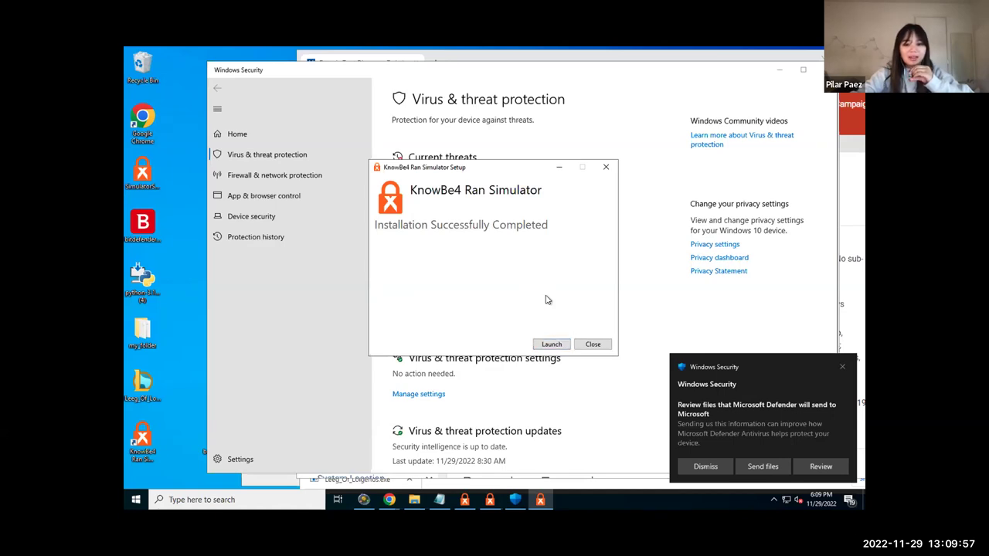
left_click(551, 346)
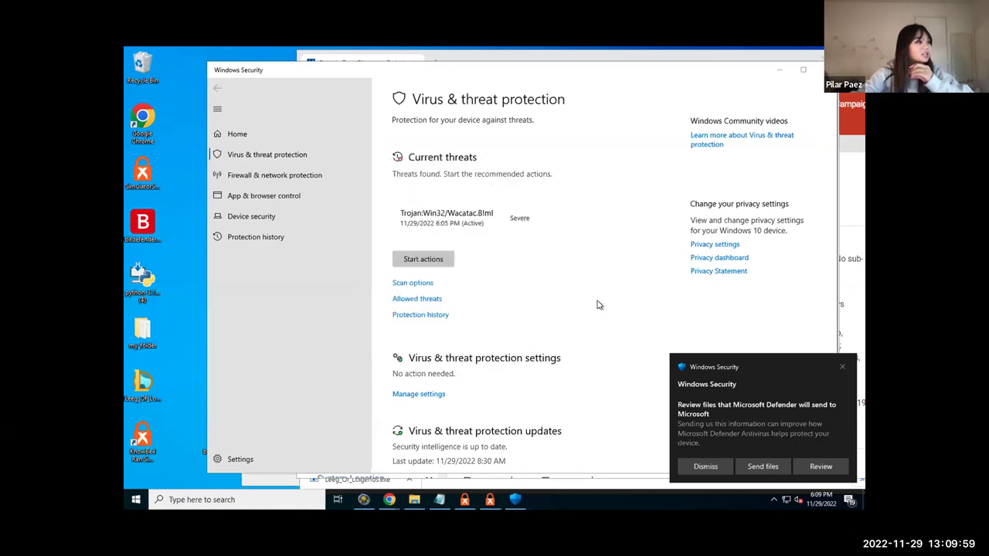
left_click(842, 367)
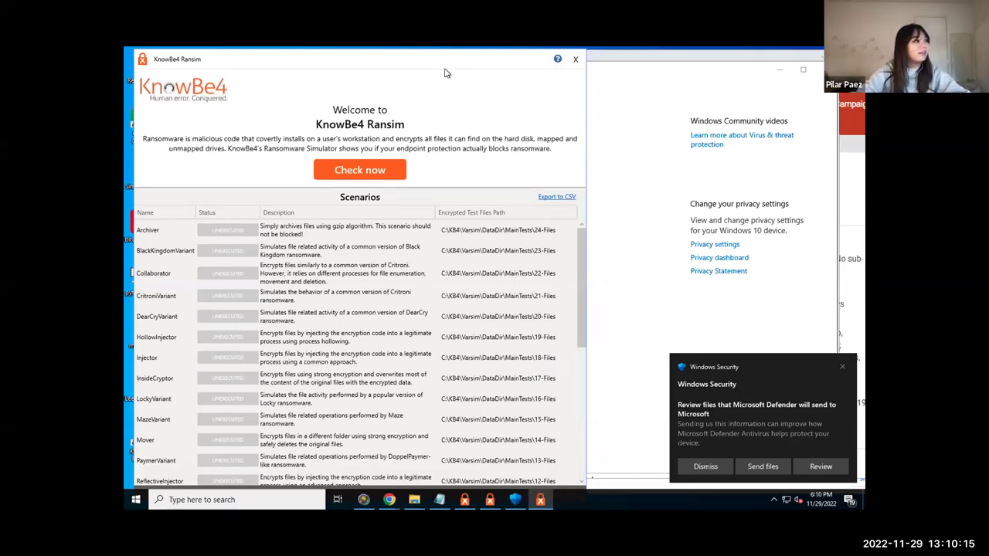
left_click(368, 171)
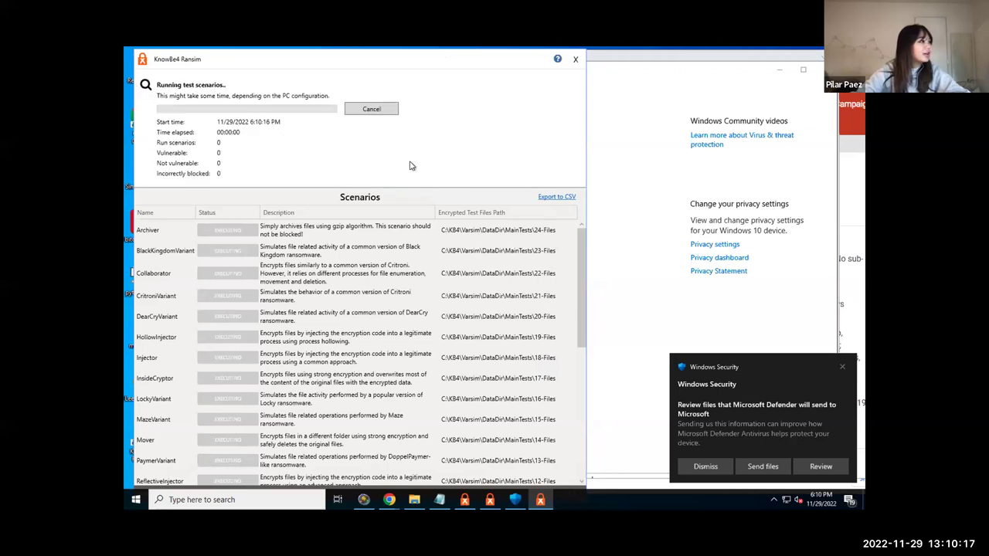
left_click(842, 368)
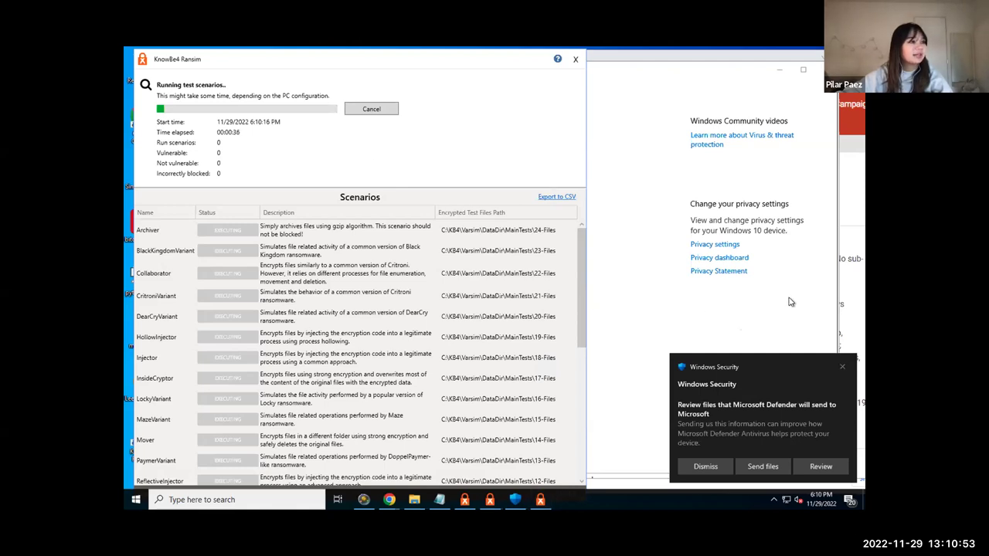
Check the Virus & threat protection window, then return to KnowBe4 Ransim to examine the running scenarios.
left_click(754, 299)
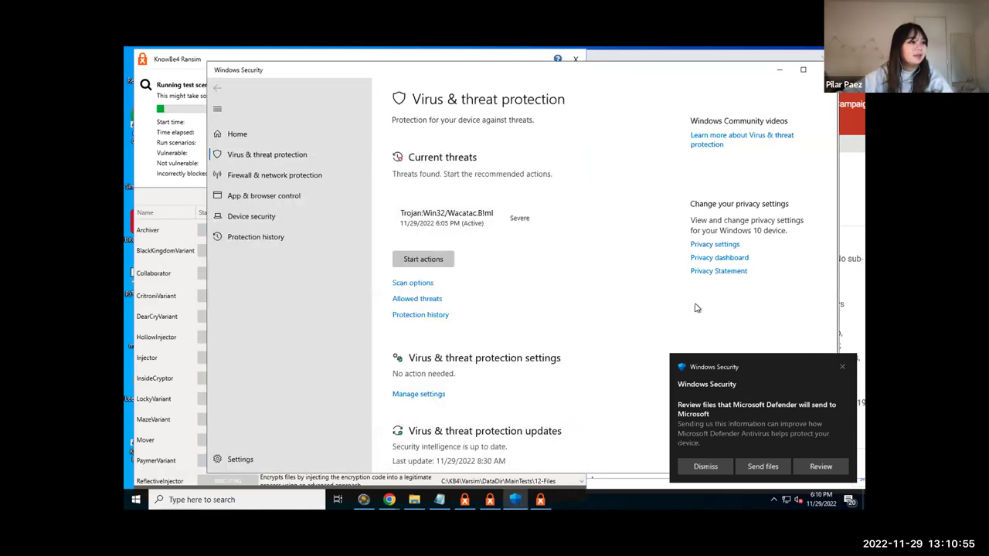
left_click(484, 60)
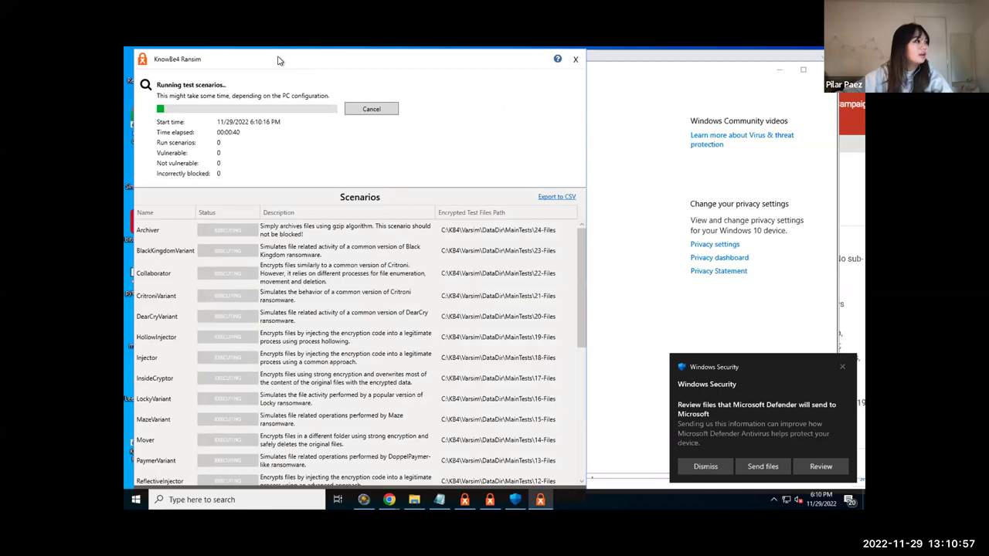
left_click_drag(281, 61, 293, 59)
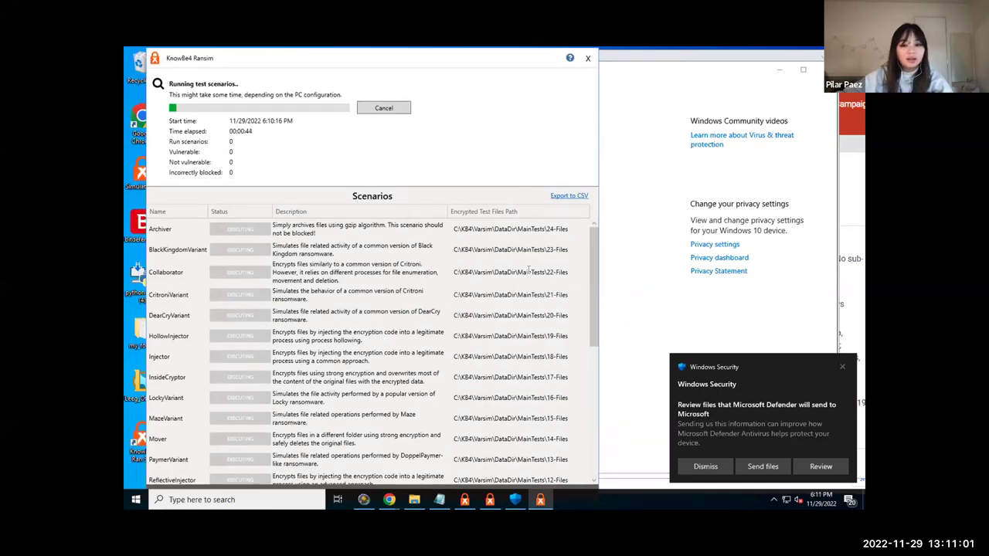
left_click_drag(591, 279, 587, 233)
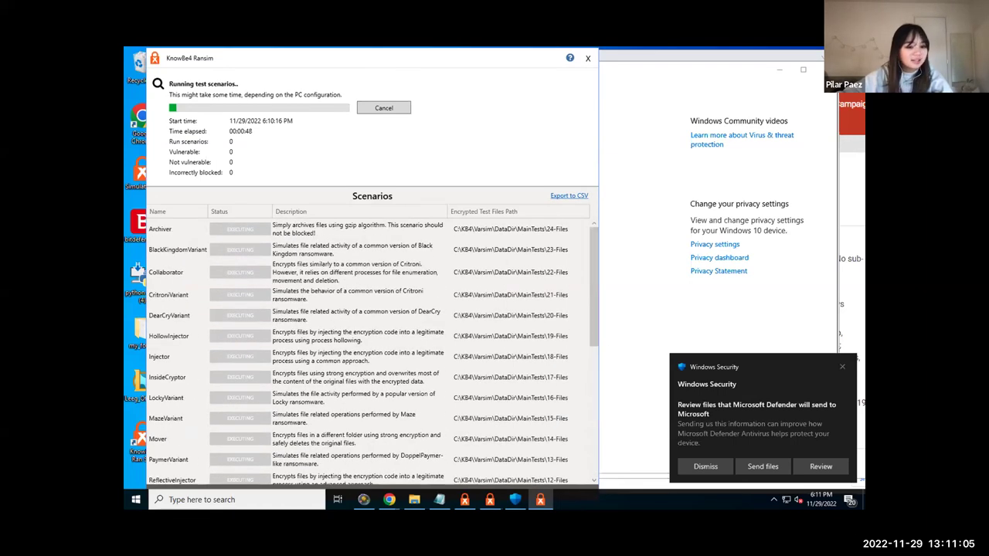
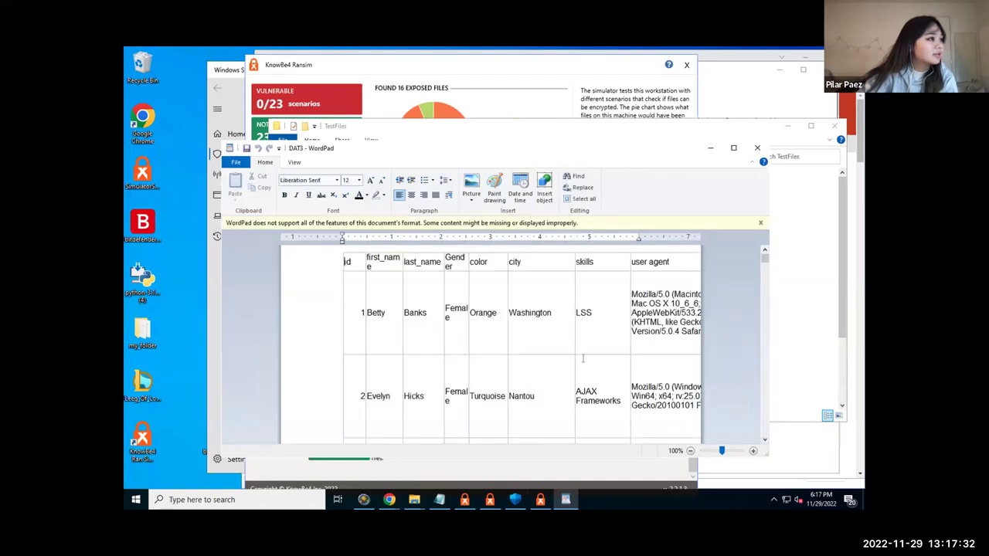
Read through the table in the DAT3 test document in WordPad and close the document.
scroll(583, 357, "down", 3)
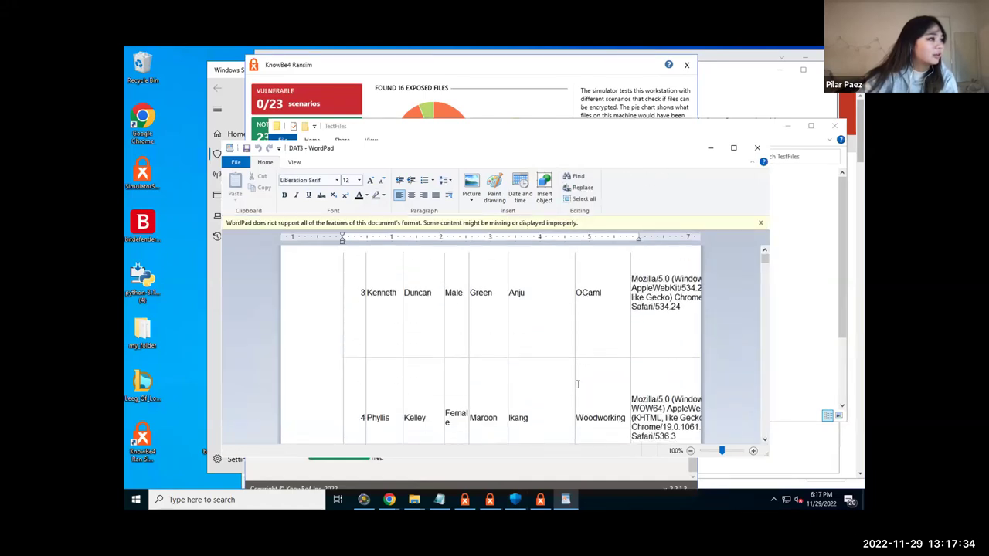
scroll(577, 384, "down", 2)
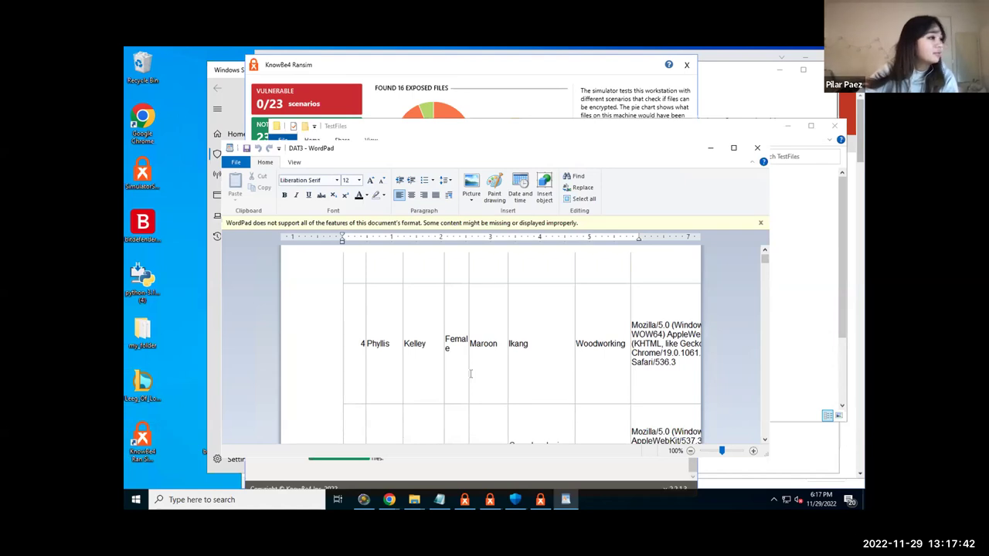
scroll(469, 374, "down", 7)
scroll(470, 373, "down", 15)
scroll(470, 374, "down", 5)
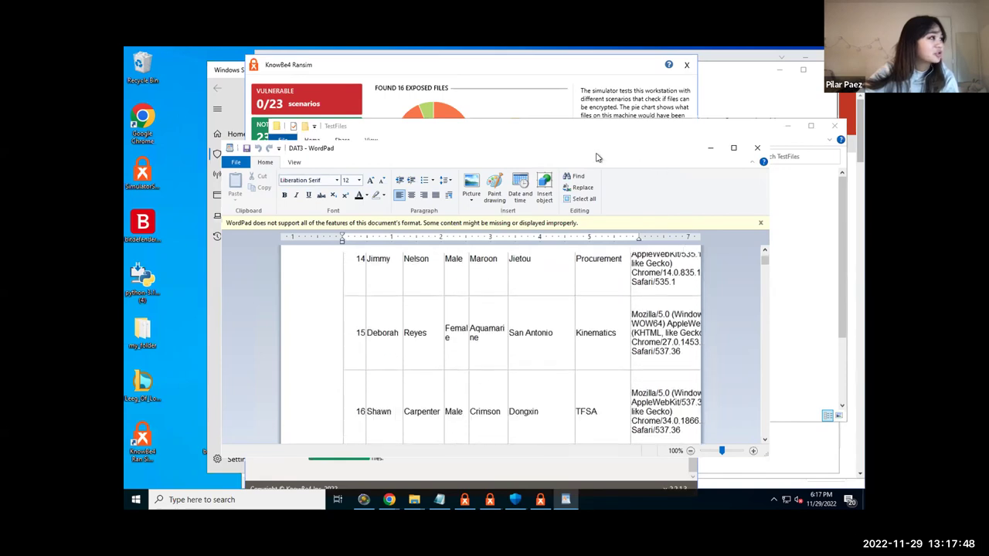
left_click_drag(581, 153, 554, 161)
left_click(731, 161)
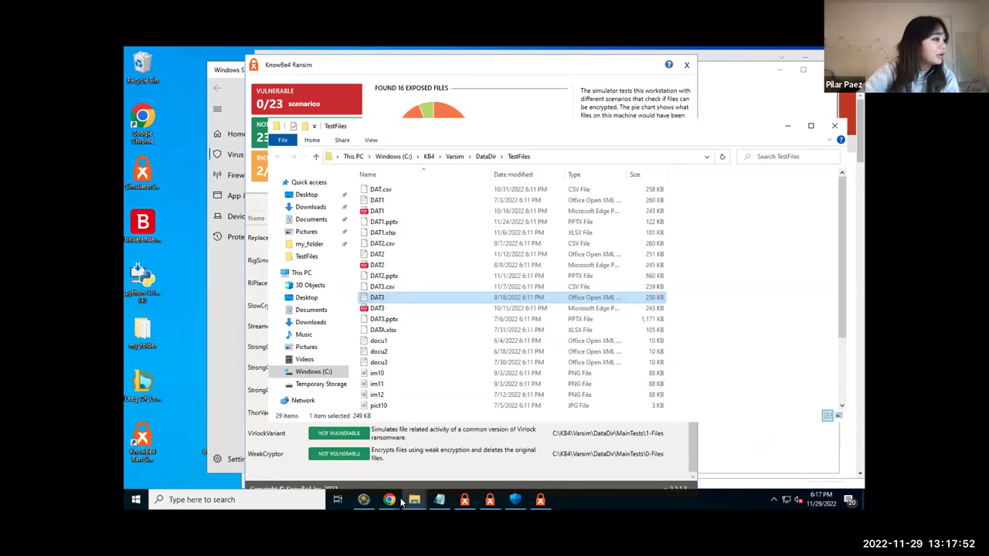
Turn off Controlled folder access in Windows Security's ransomware protection settings and approve the change.
left_click(515, 500)
scroll(407, 404, "down", 3)
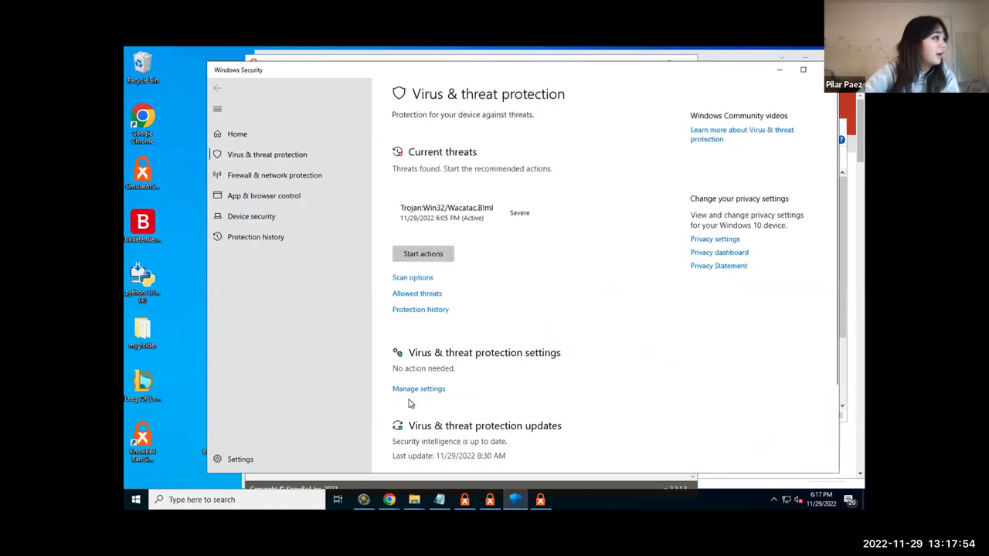
left_click(464, 442)
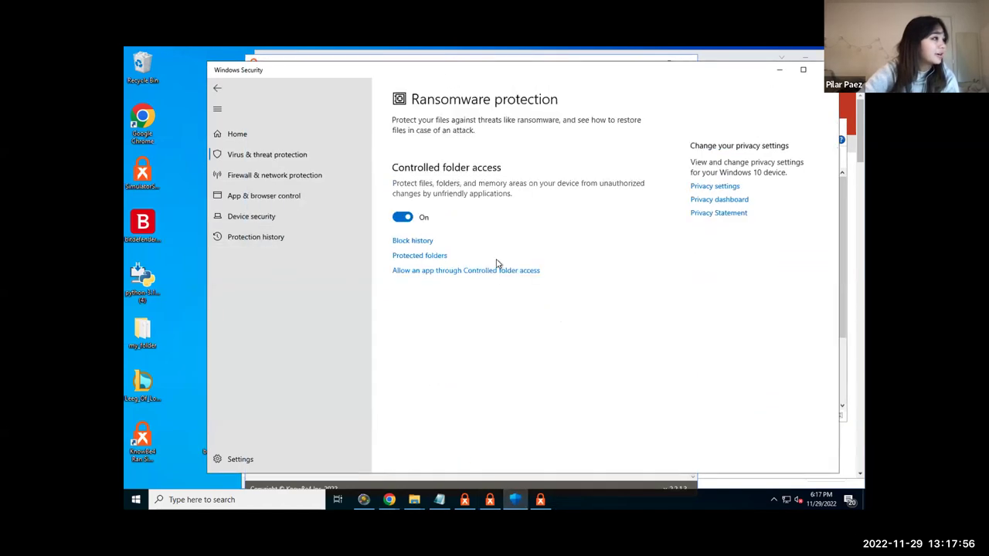
left_click(403, 217)
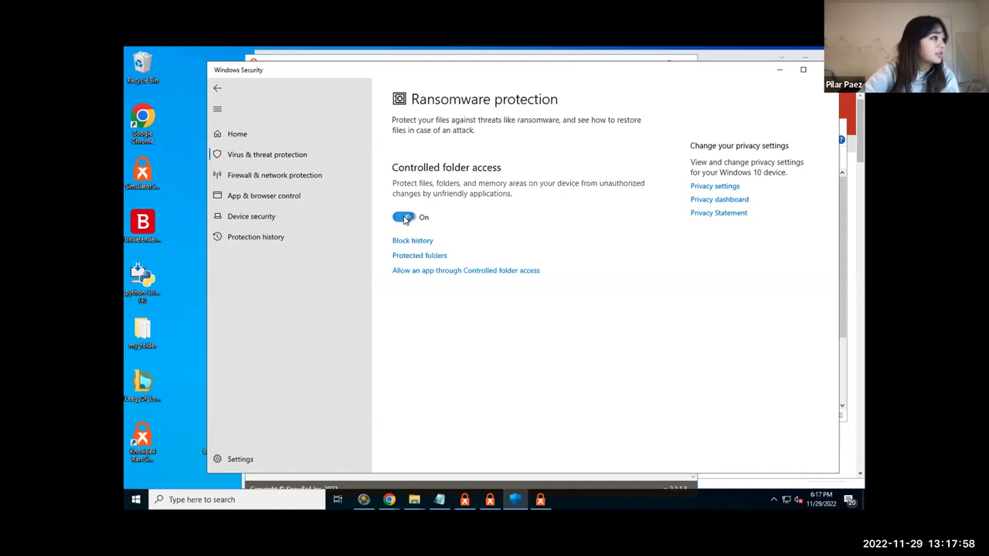
left_click(469, 340)
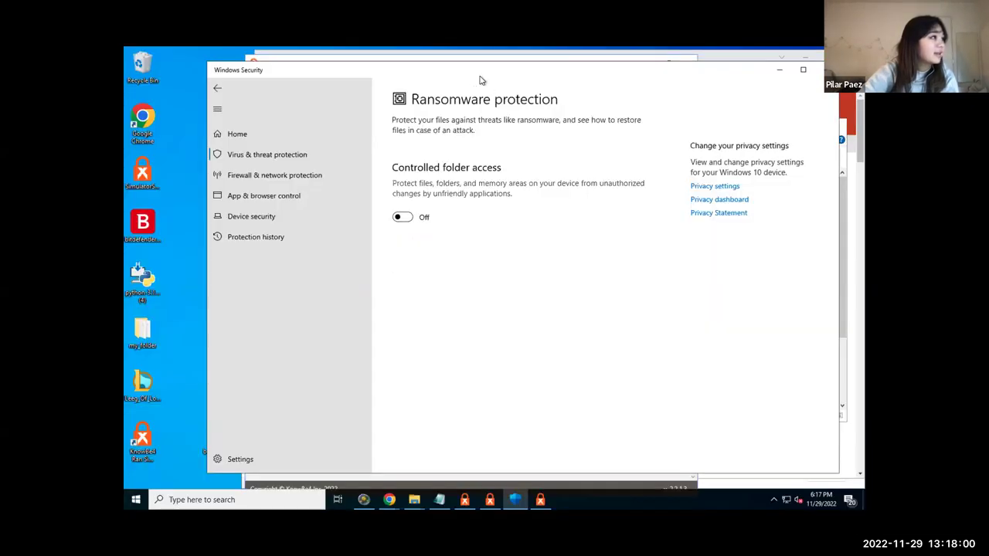
Move Windows Security aside and close KnowBe4 Ransim and both leftover Ran Simulator setup windows, confirming the cancellations.
left_click(669, 67)
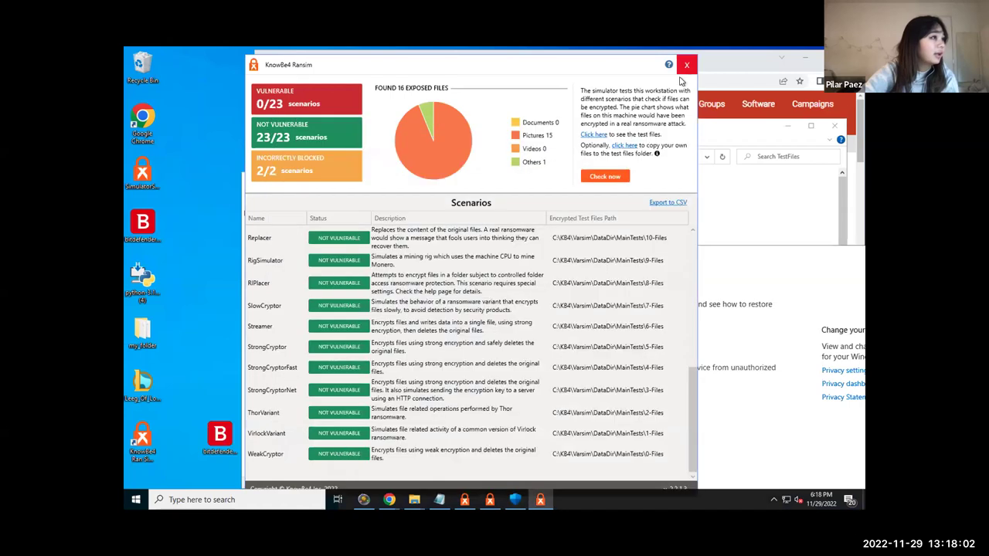
left_click(685, 65)
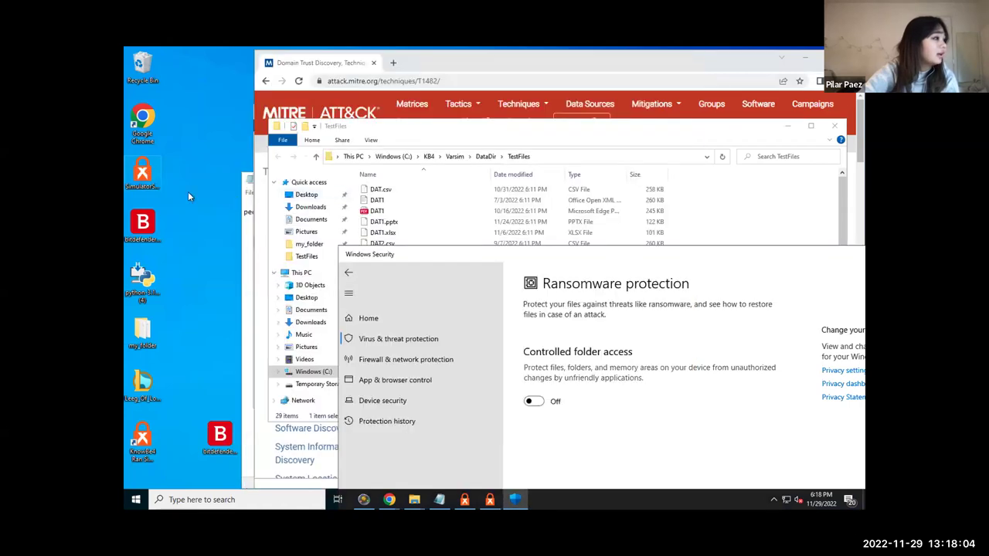
left_click(491, 497)
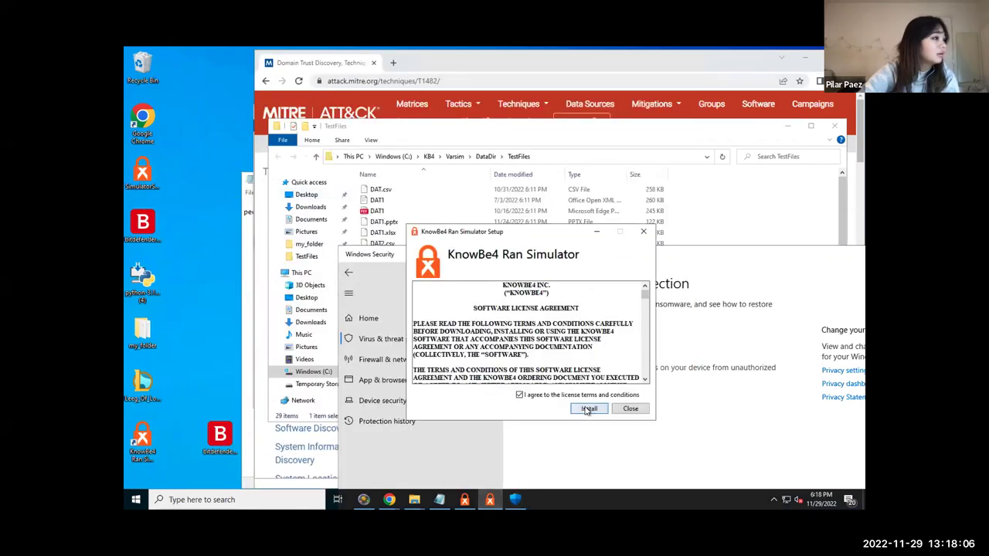
left_click(629, 408)
left_click(496, 309)
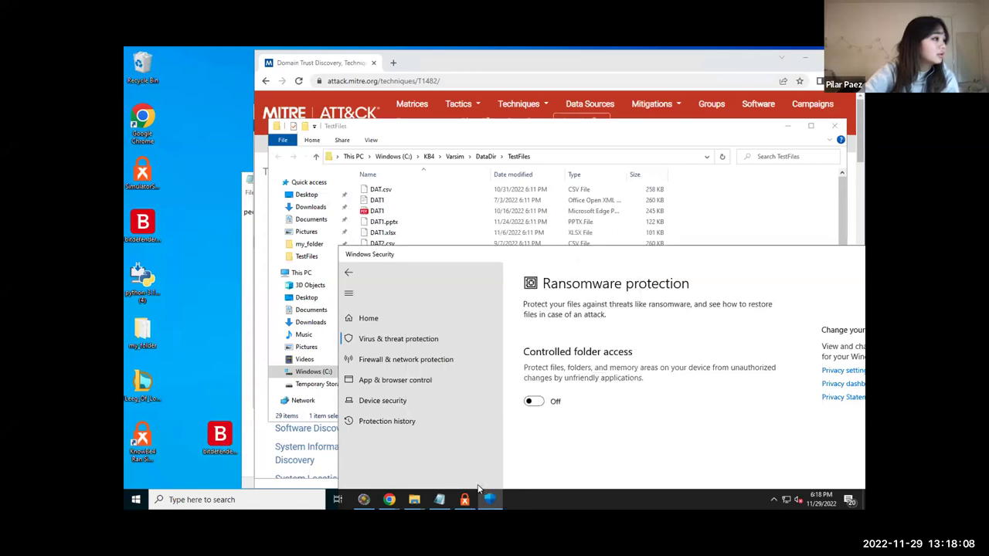
left_click(464, 499)
left_click(593, 353)
left_click(495, 309)
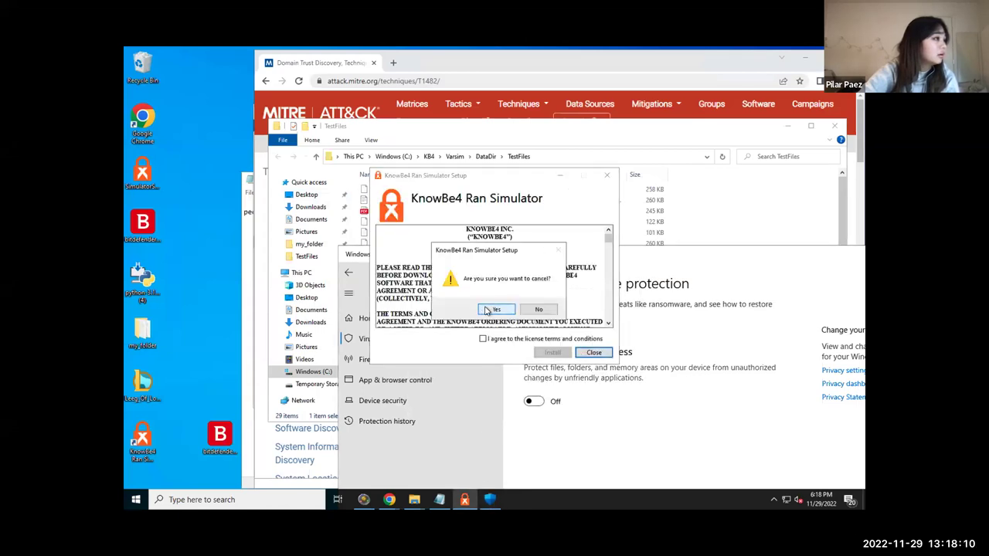
Run the simulator setup from the desktop as administrator, uninstall KnowBe4 Ran Simulator, and close the setup.
right_click(141, 171)
left_click(174, 190)
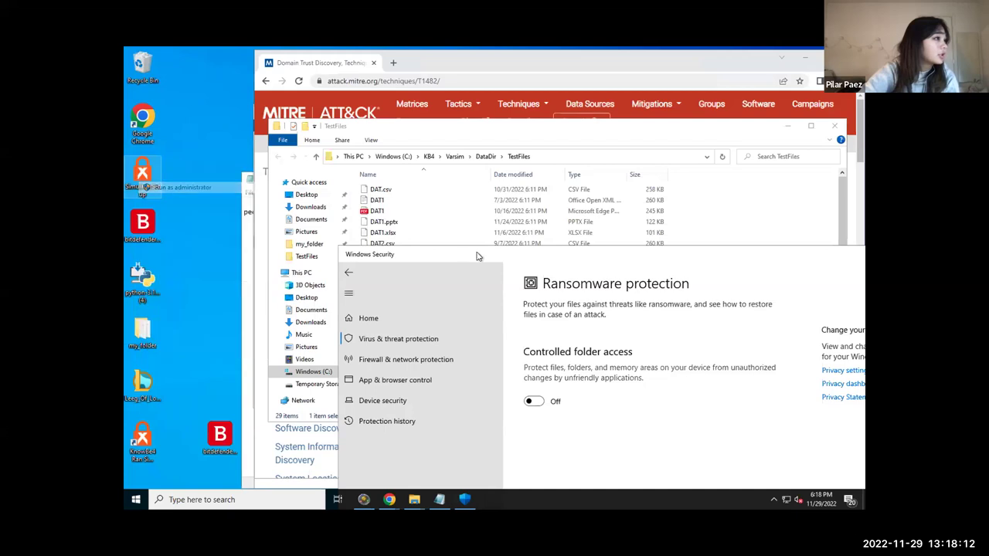
left_click(459, 349)
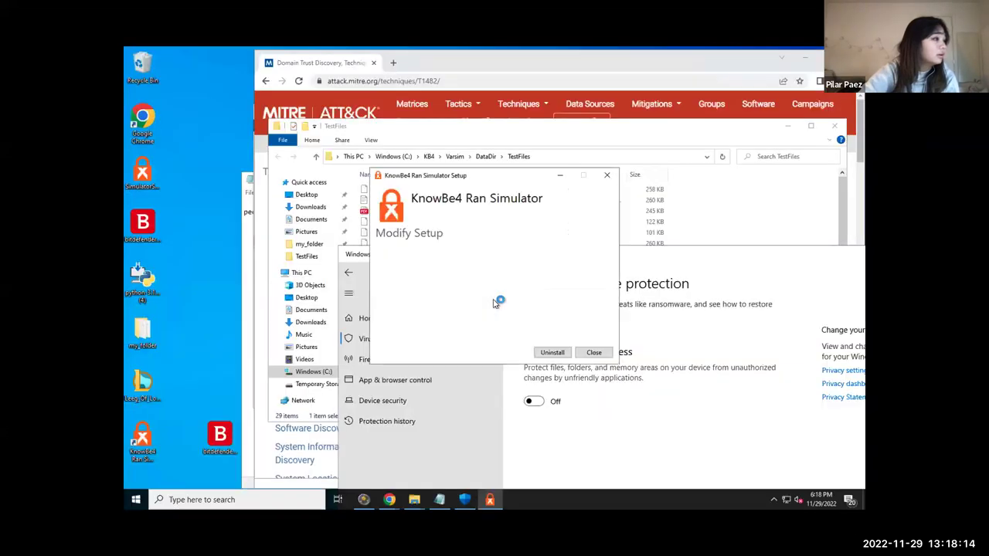
left_click(562, 352)
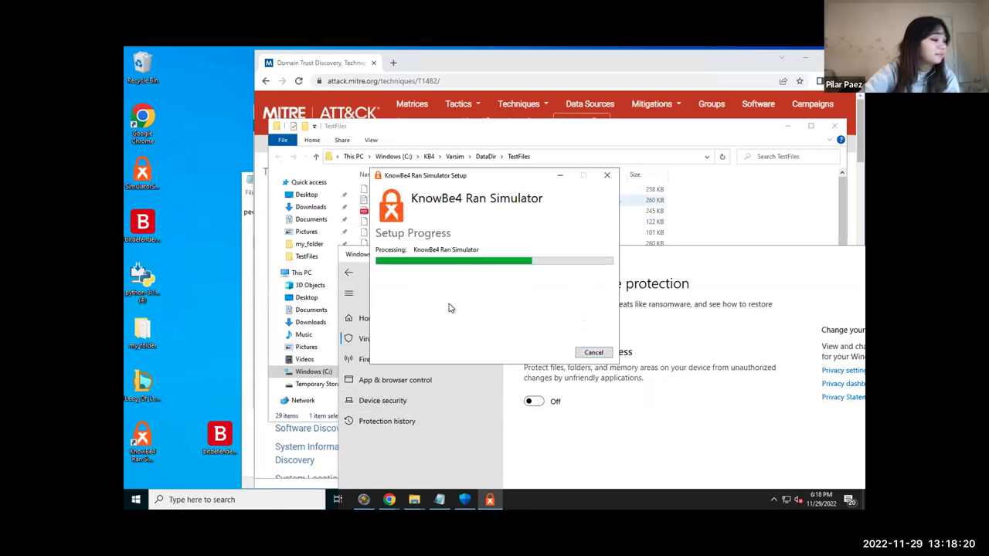
left_click(593, 353)
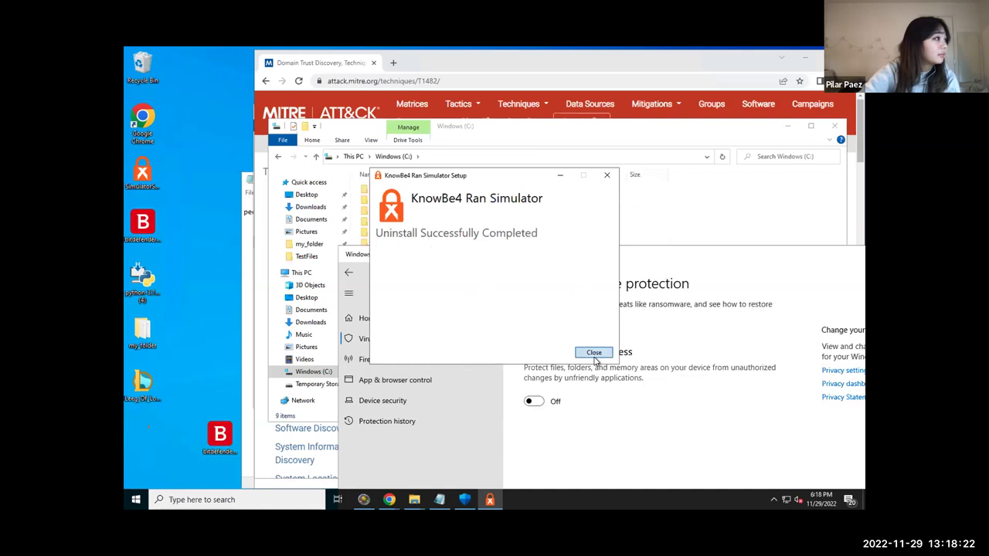
Run the desktop simulator setup as administrator again, agree to the license terms, and reinstall KnowBe4 Ran Simulator.
right_click(137, 182)
left_click(172, 199)
left_click(455, 343)
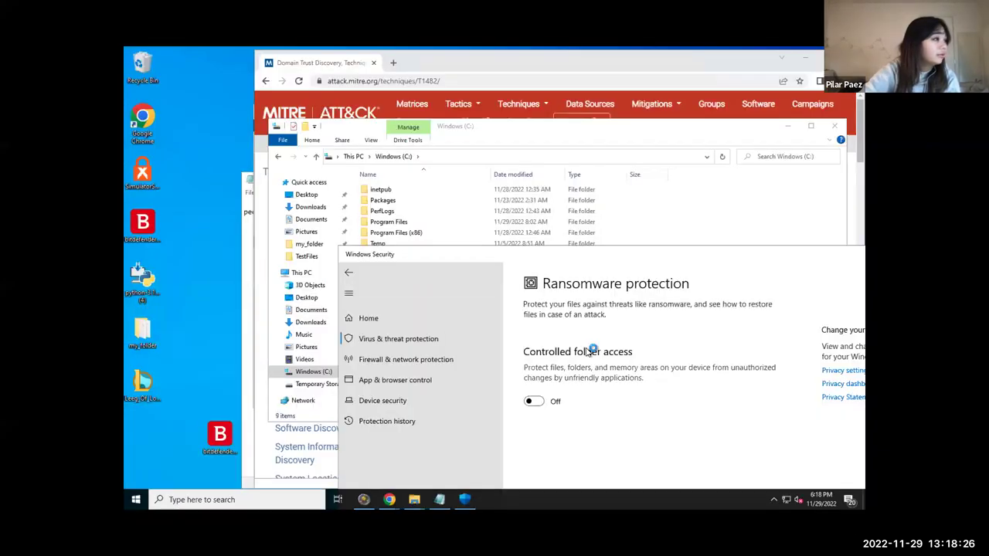
left_click(554, 338)
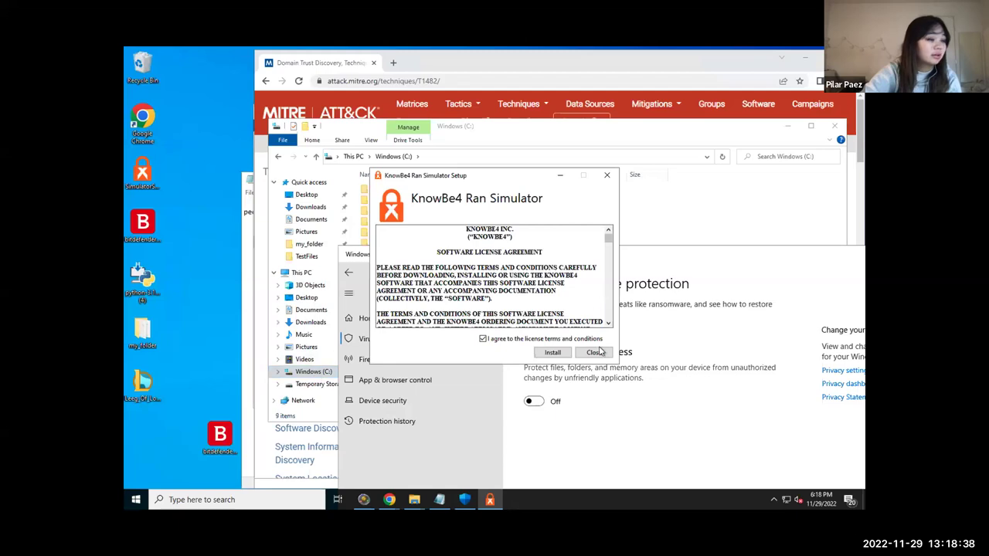
left_click(553, 354)
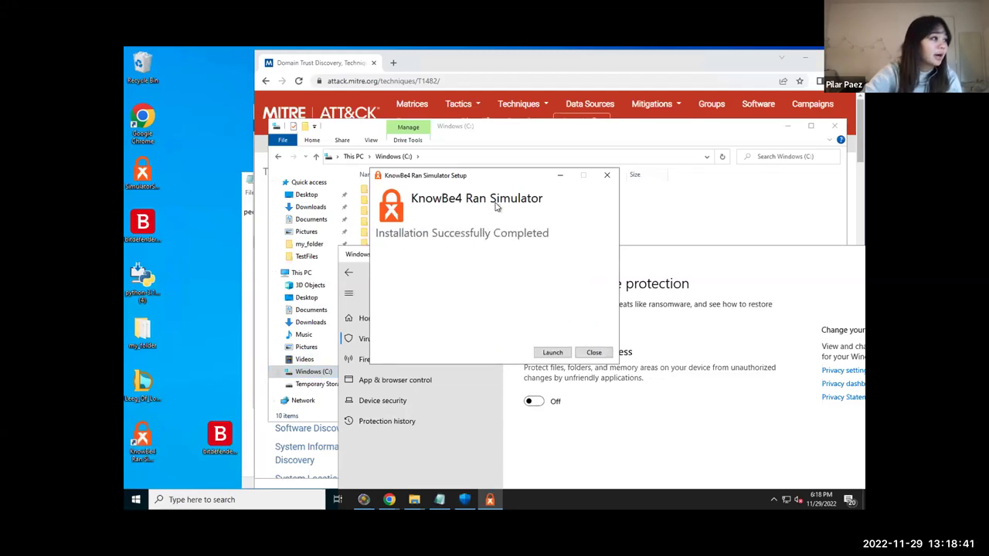
Launch KnowBe4 Ransim from the completed setup, start its test scenarios, and shift its window aside.
left_click(552, 352)
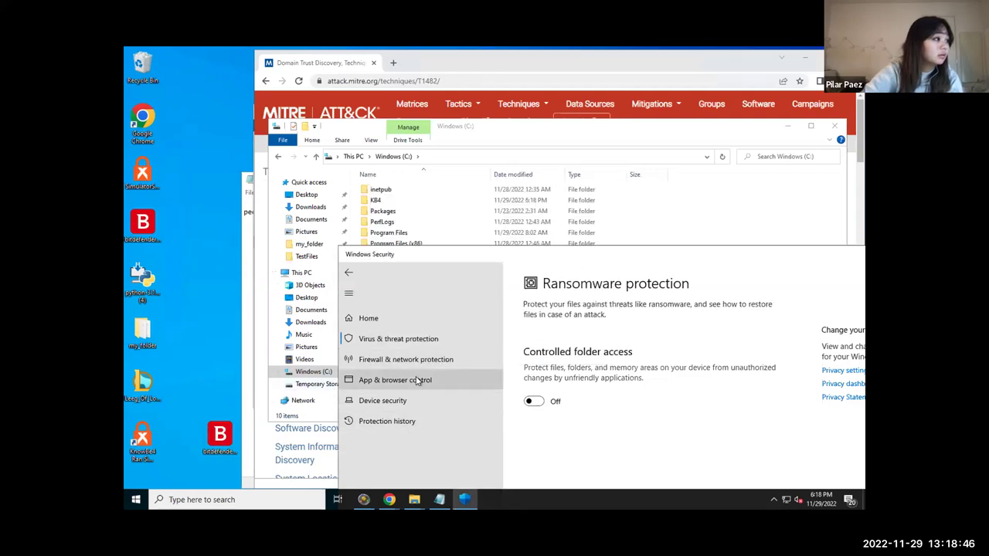
left_click(629, 157)
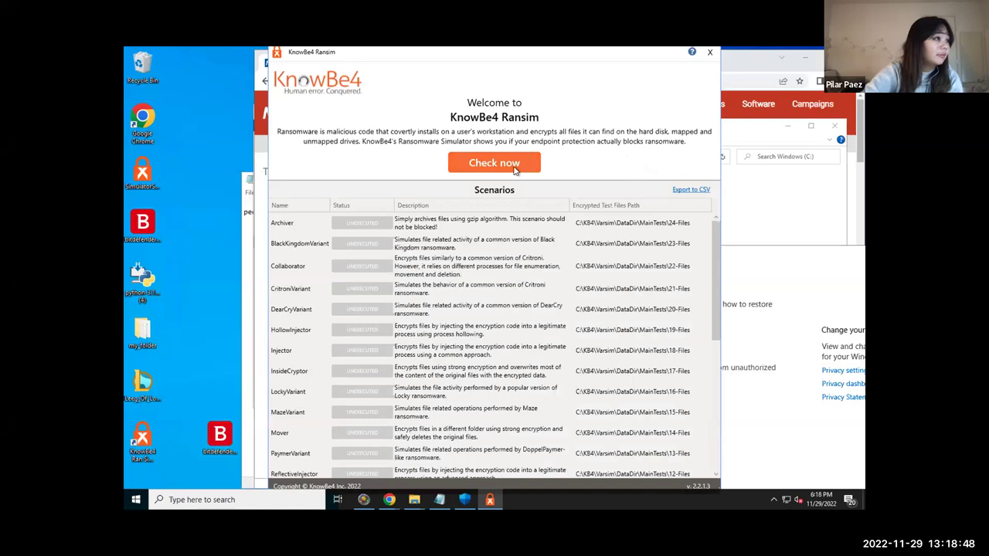
left_click(506, 163)
left_click_drag(558, 59, 497, 65)
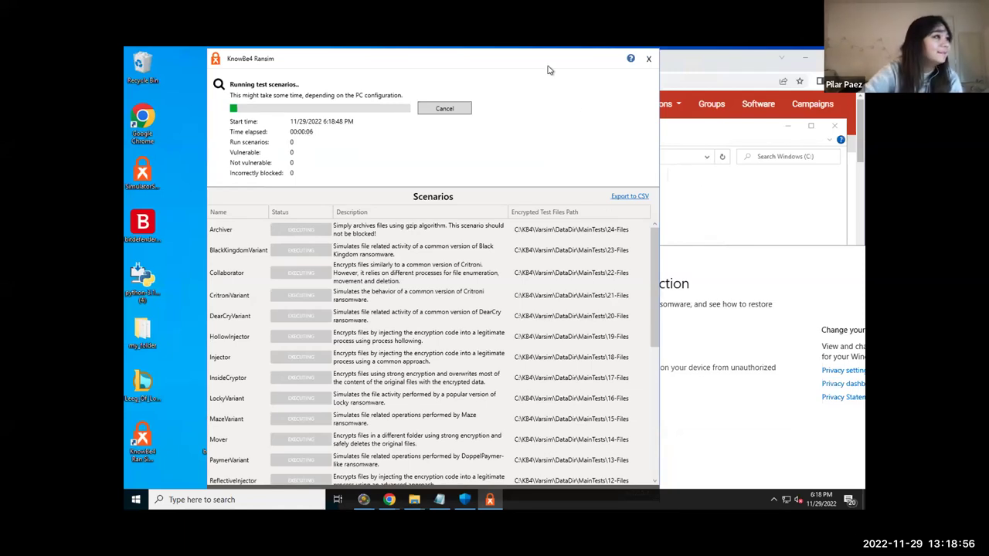
left_click_drag(567, 65, 515, 66)
Switch to the MITRE ATT&CK page in Chrome, reposition its window, and read the Domain Trust Discovery technique.
left_click_drag(653, 68, 651, 109)
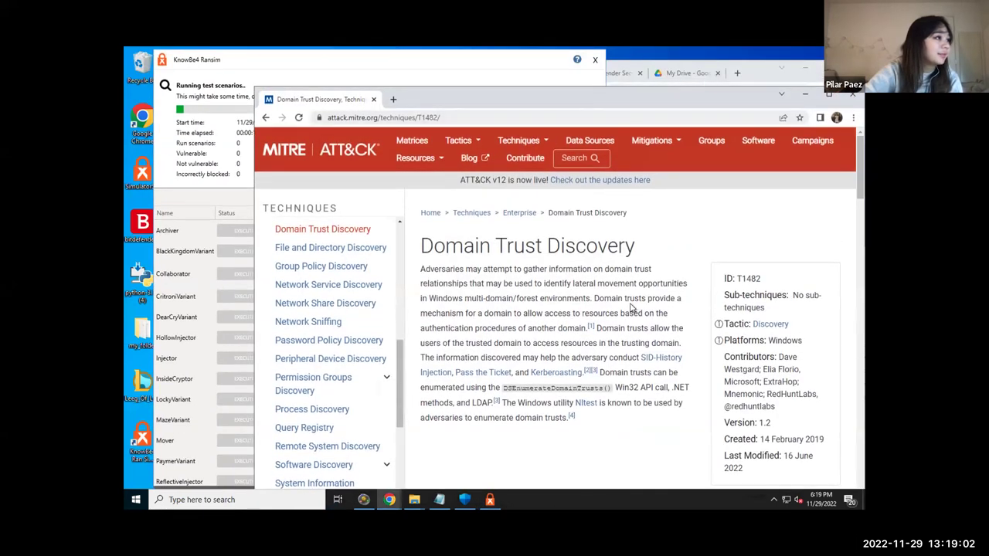
scroll(631, 308, "down", 1)
left_click_drag(655, 60, 655, 50)
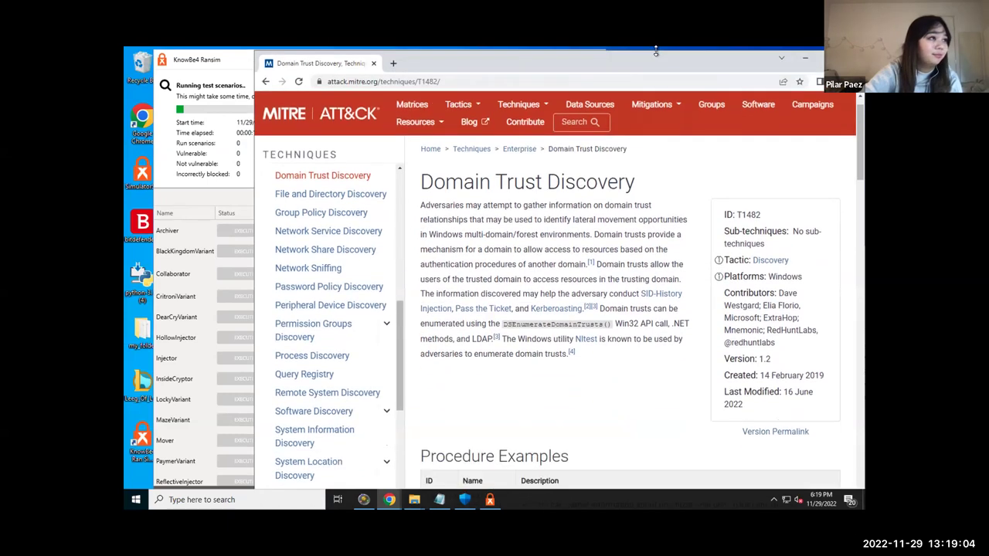
scroll(666, 279, "down", 3)
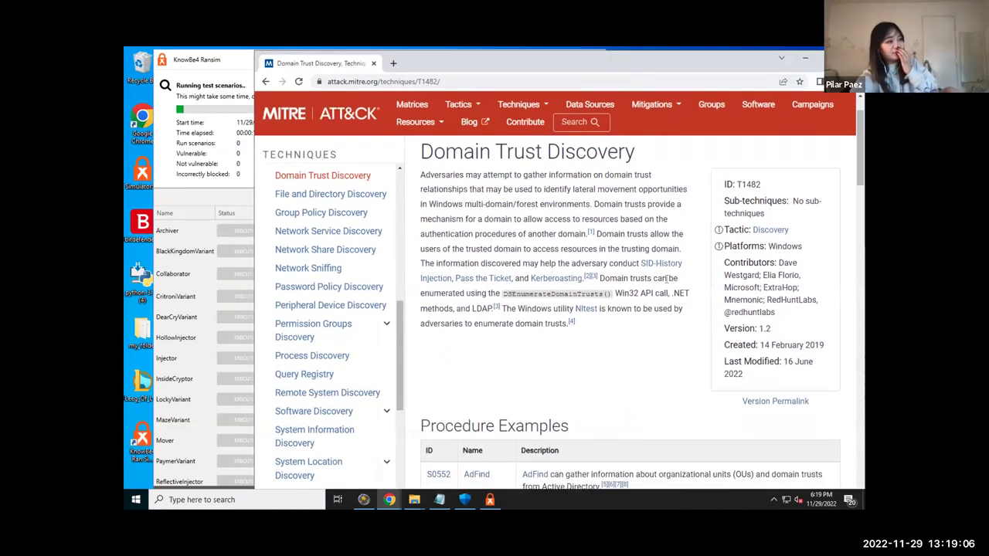
scroll(666, 279, "down", 10)
Go back to the MITRE ATT&CK home page and examine the tactics and techniques in the ATT&CK Matrix for Enterprise.
left_click(265, 82)
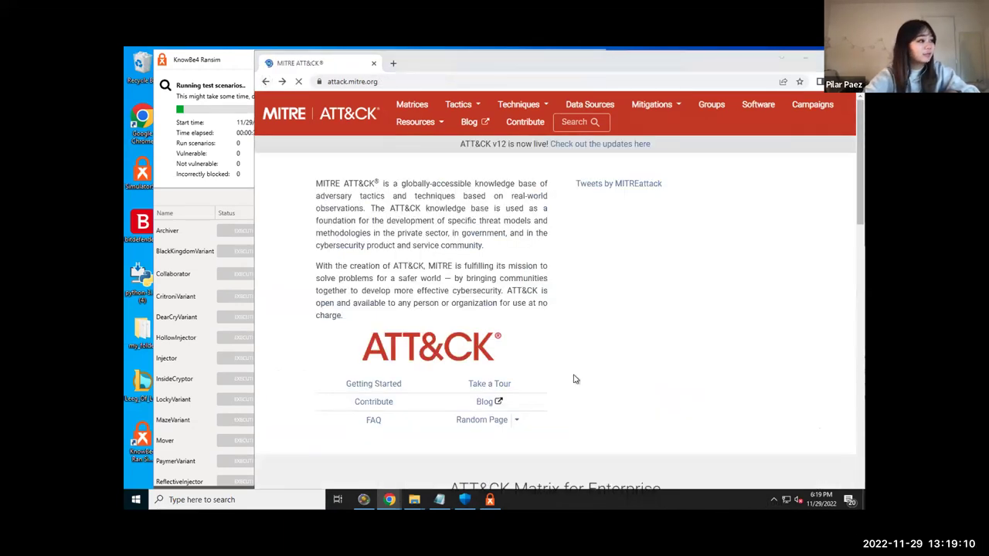
scroll(595, 320, "down", 2)
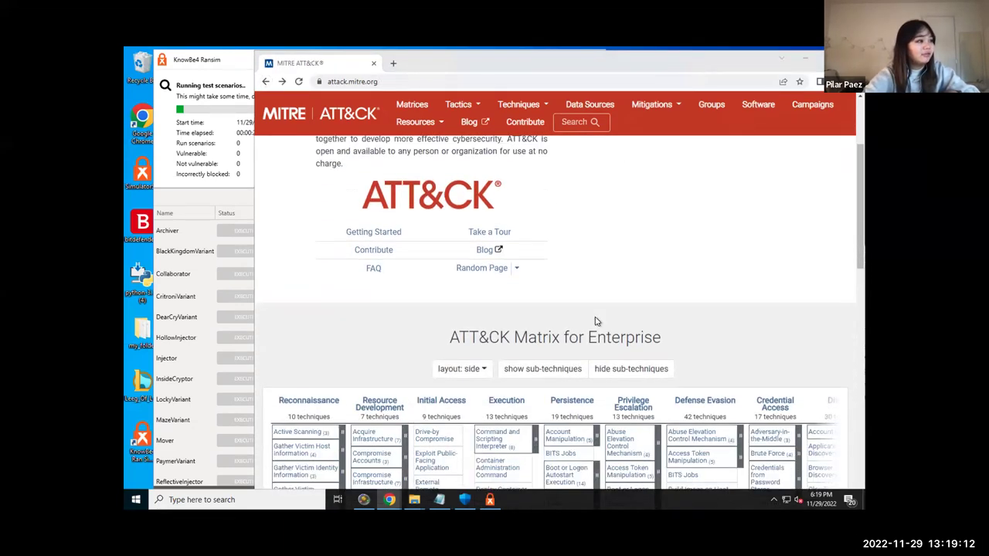
scroll(596, 320, "down", 1)
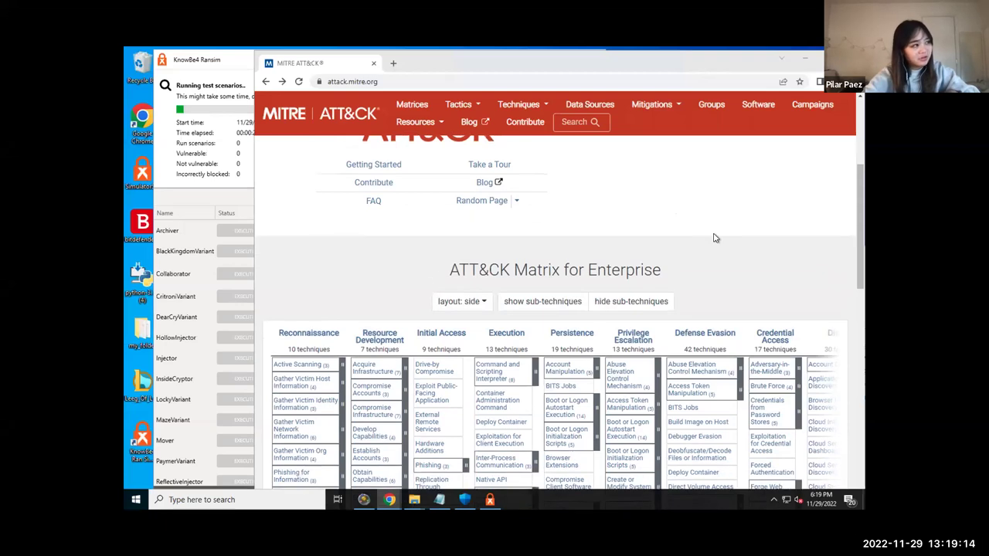
scroll(714, 238, "down", 1)
scroll(713, 268, "down", 1)
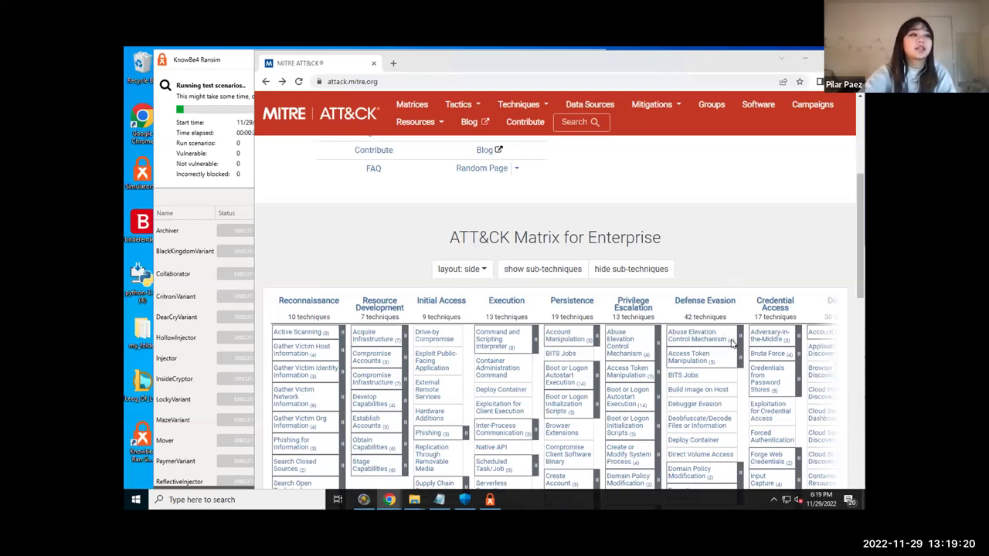
scroll(732, 263, "down", 1)
scroll(774, 235, "down", 1)
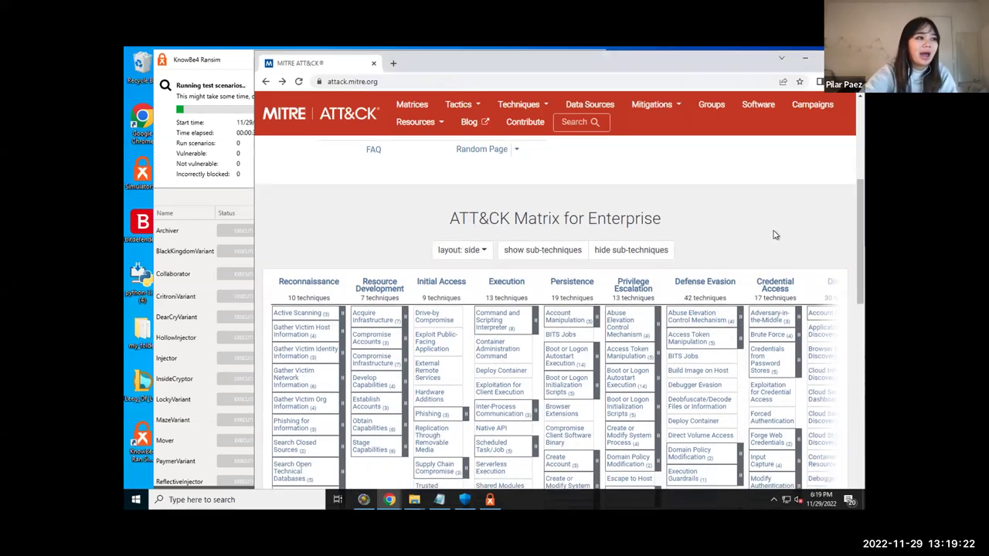
scroll(766, 216, "down", 1)
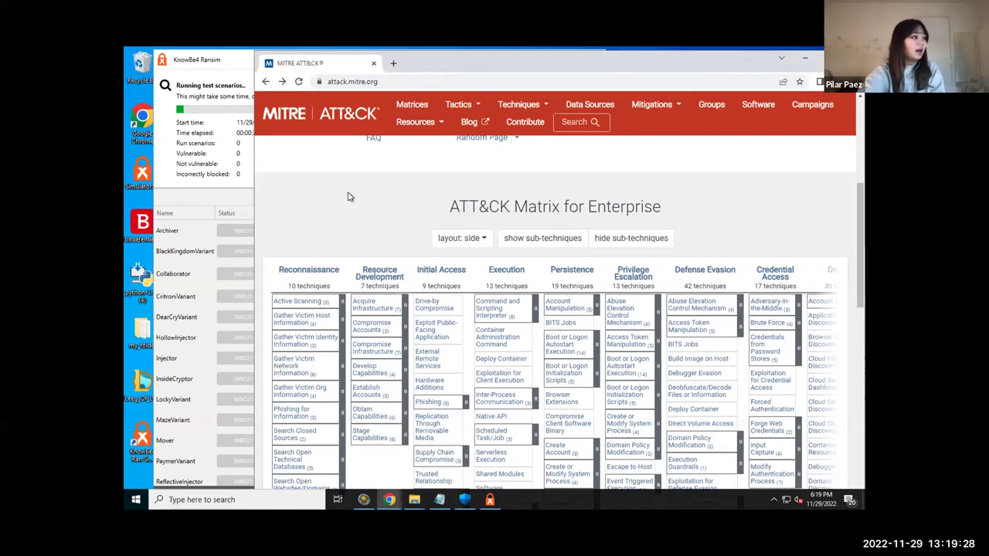
scroll(363, 232, "down", 3)
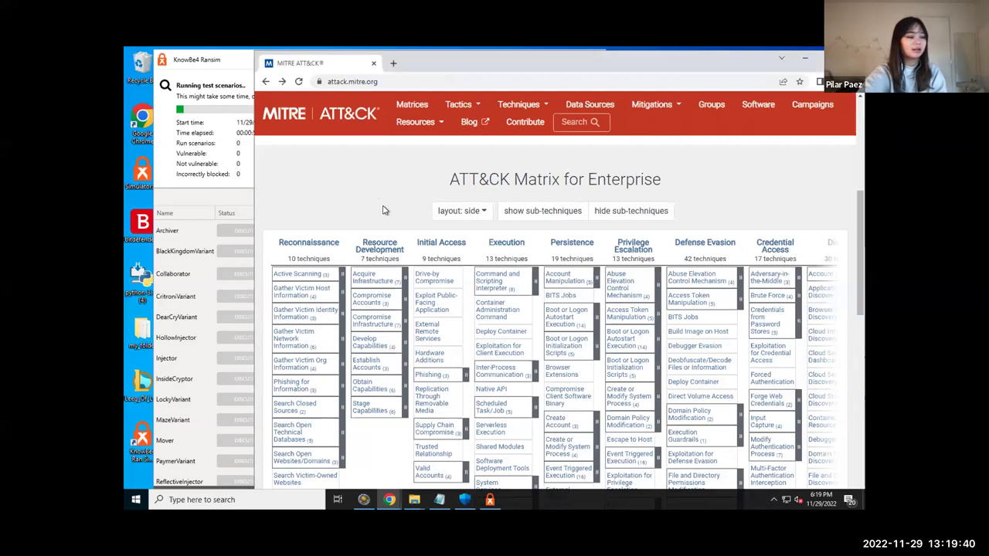
scroll(381, 197, "down", 1)
scroll(389, 205, "down", 1)
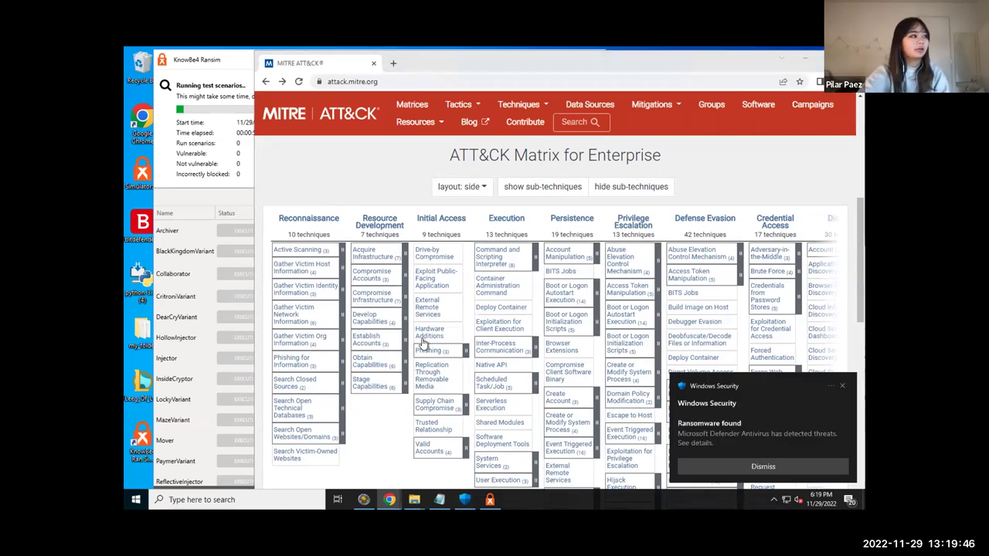
Switch to the running Ransim test, open the ransomware alert in Windows Security, and inspect the action options of the first current threat.
left_click(216, 197)
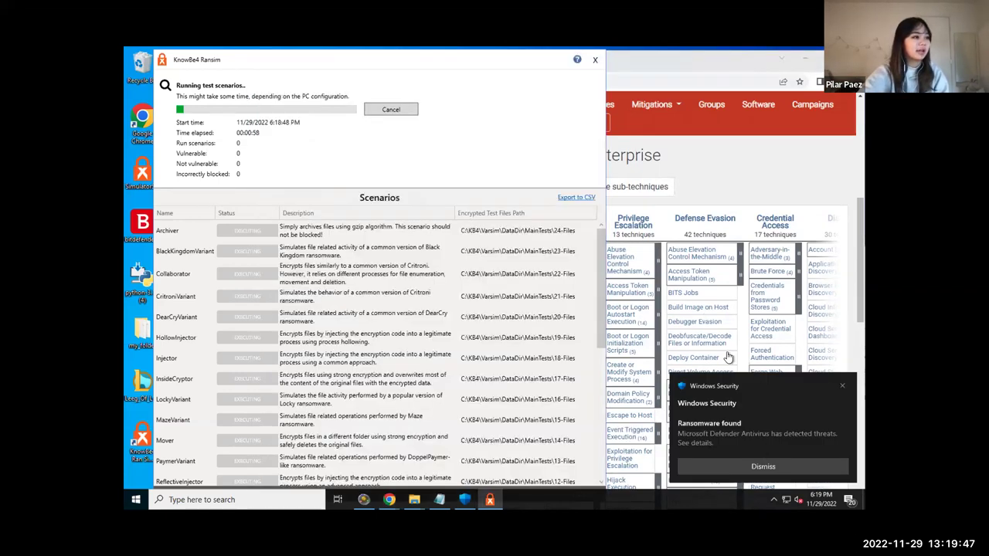
left_click(759, 430)
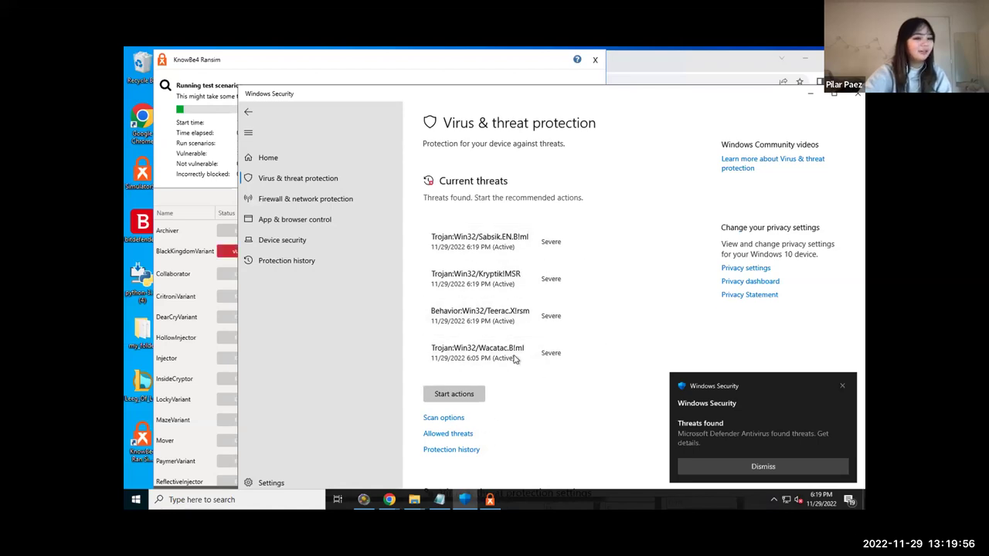
left_click(570, 242)
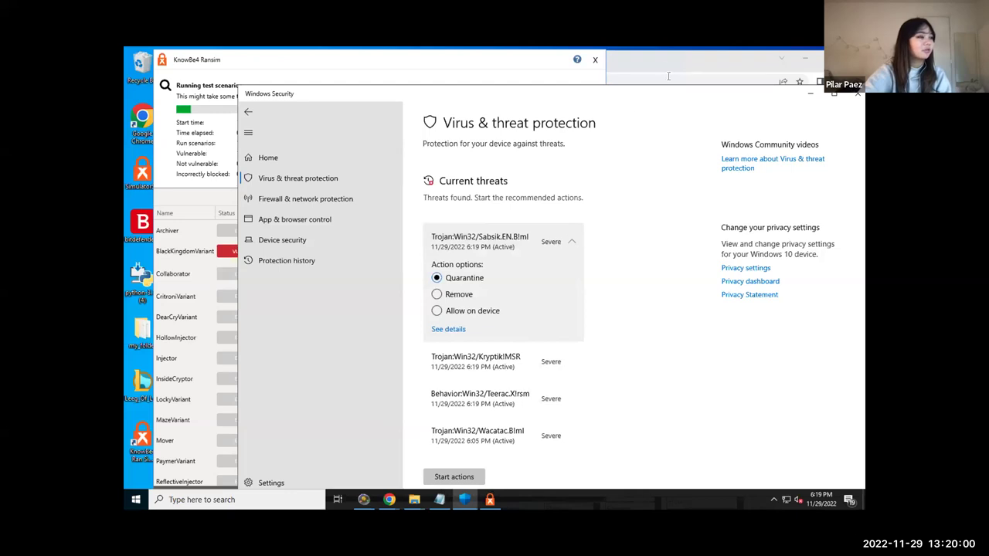
left_click(551, 245)
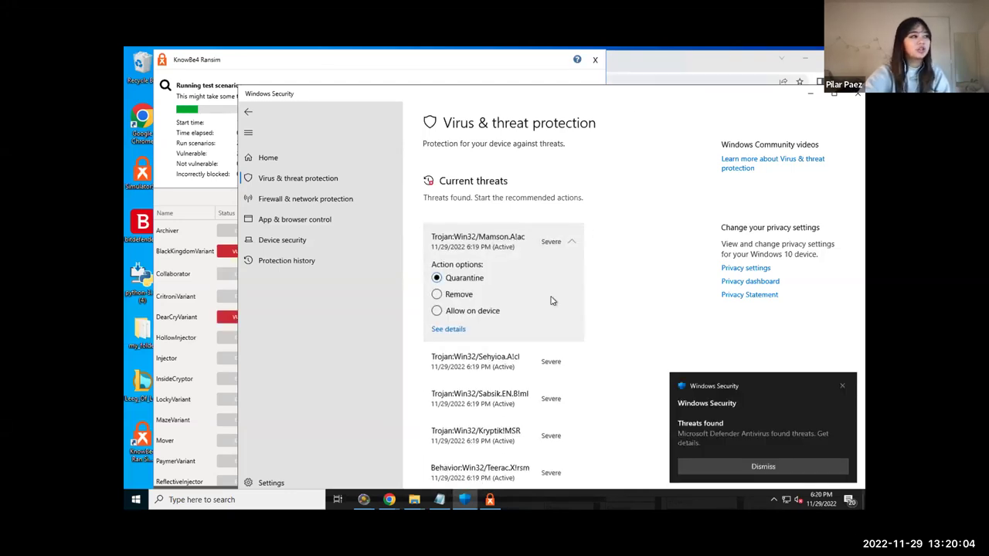
Return to the MITRE ATT&CK matrix in Chrome and reposition its window beside the Ransim scenario statuses.
left_click(698, 70)
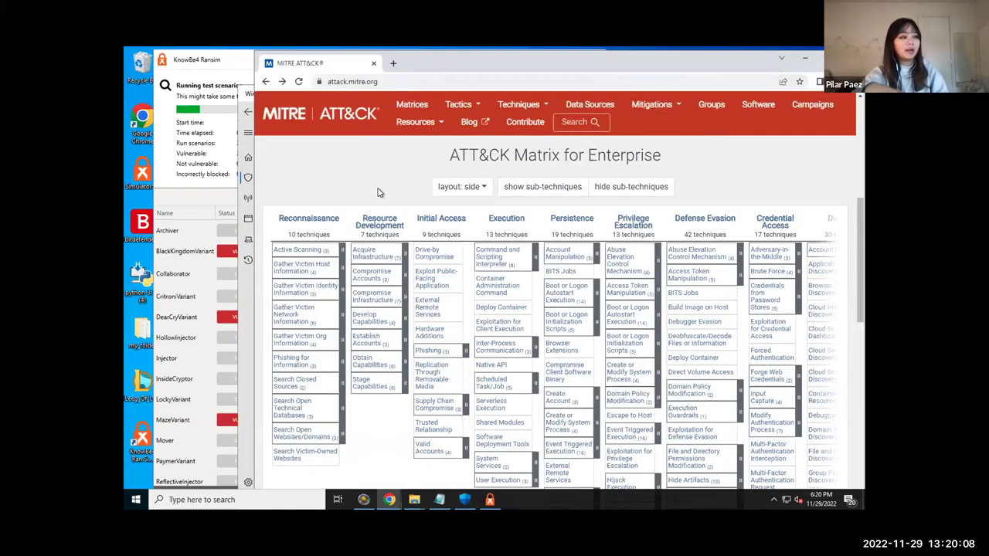
left_click_drag(623, 67, 607, 64)
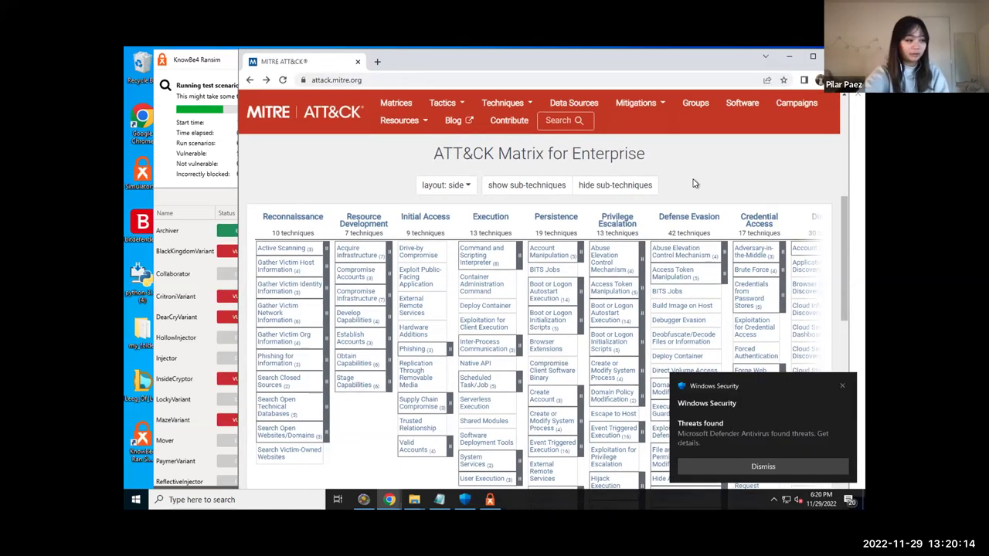
mouse_move(633, 67)
left_mouse_down()
mouse_move(631, 93)
mouse_move(634, 68)
left_mouse_up()
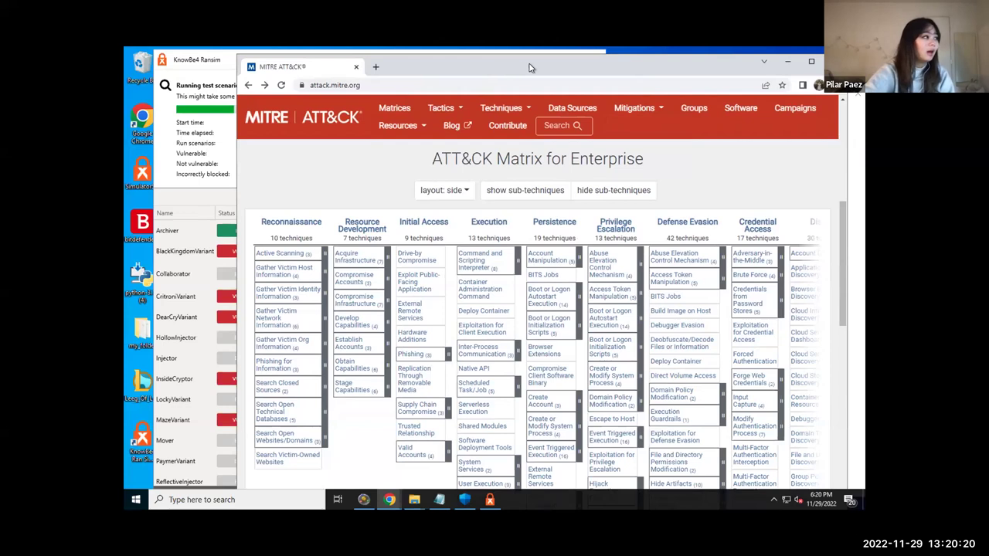
left_click_drag(530, 68, 558, 68)
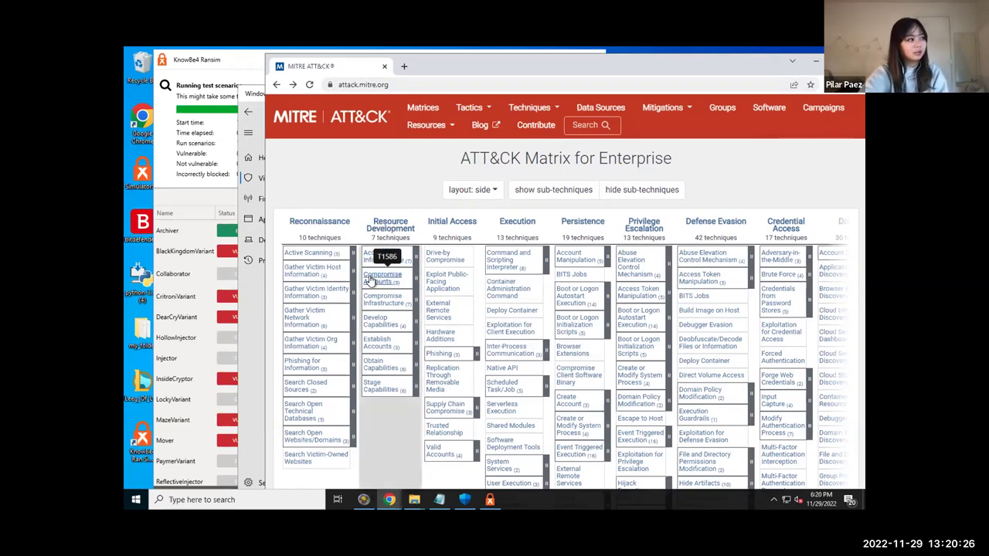
scroll(377, 251, "down", 1)
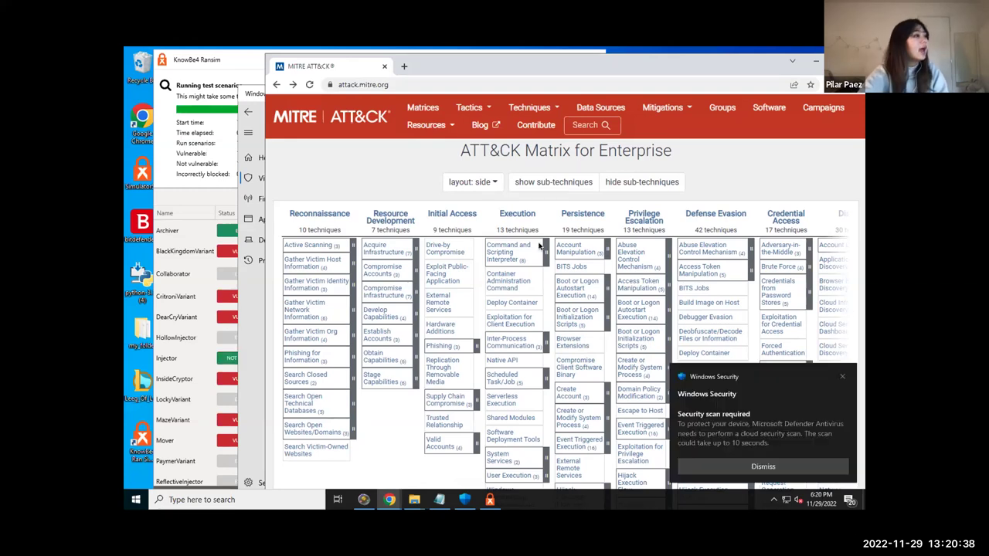
Check the current threats in Windows Security, and go back to Chrome to examine the techniques in the ATT&CK Matrix for Enterprise.
left_click(249, 385)
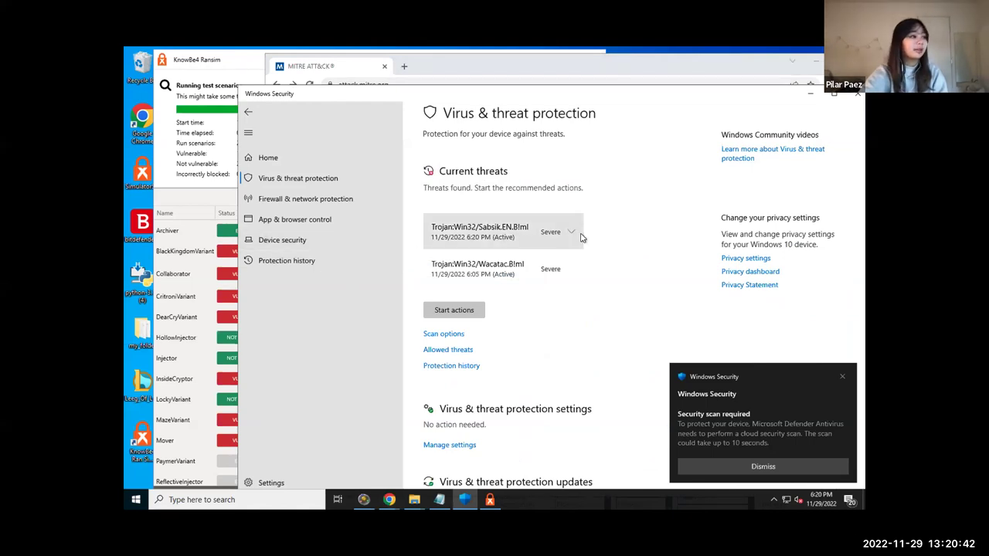
left_click(488, 70)
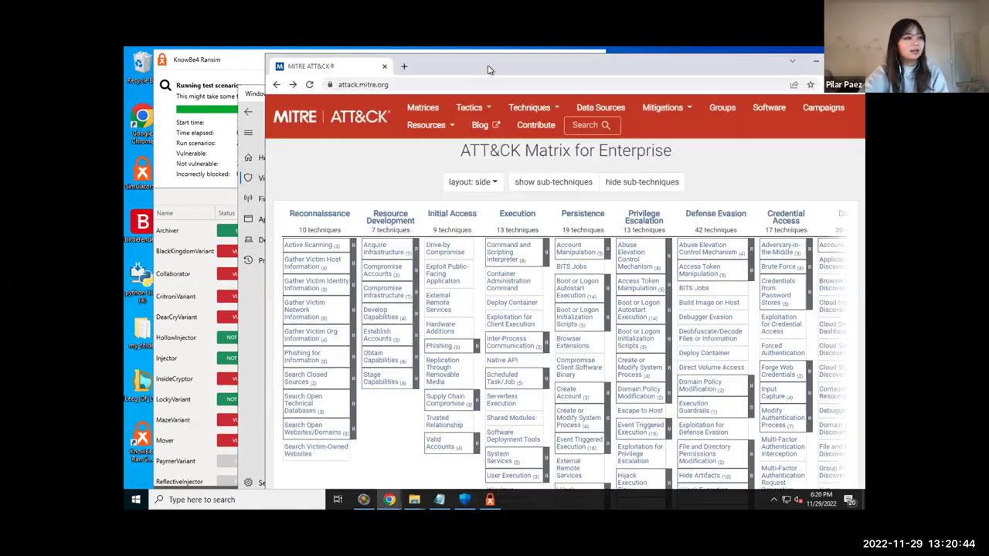
left_click_drag(475, 62, 478, 63)
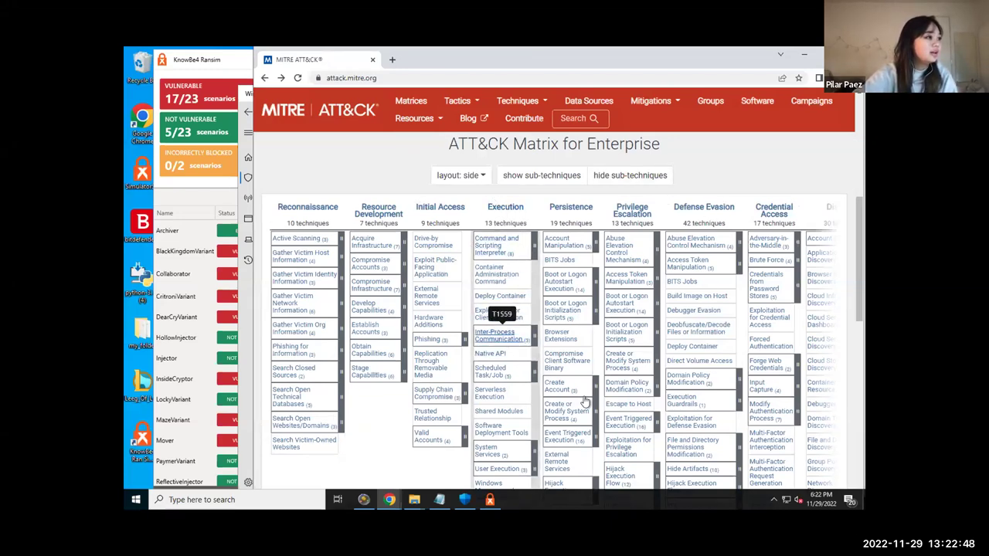
scroll(584, 402, "down", 1)
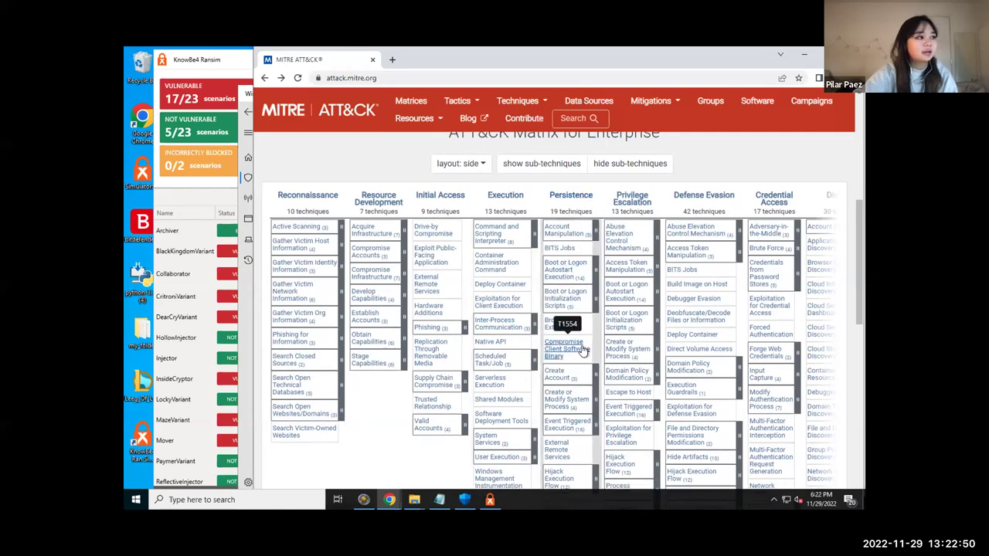
scroll(585, 349, "down", 1)
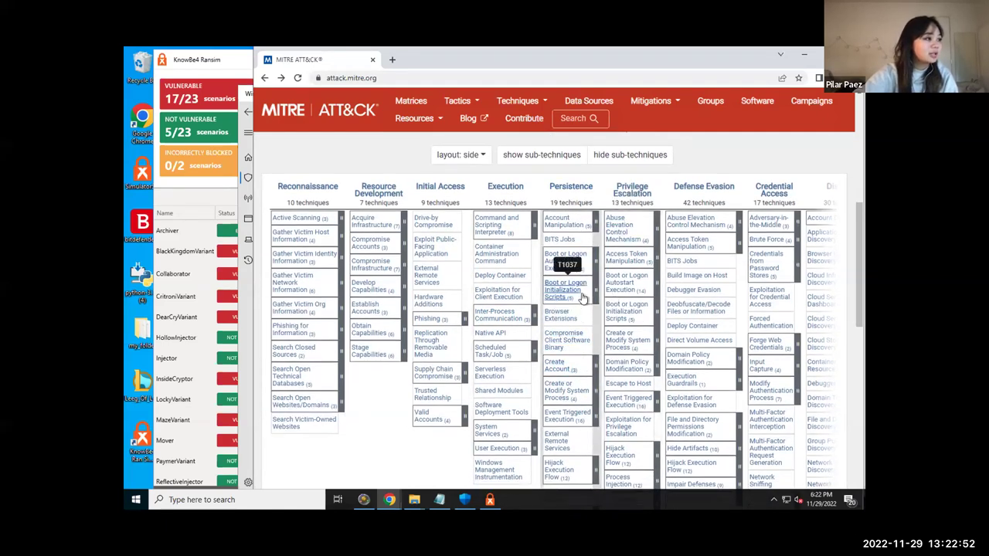
scroll(566, 434, "down", 1)
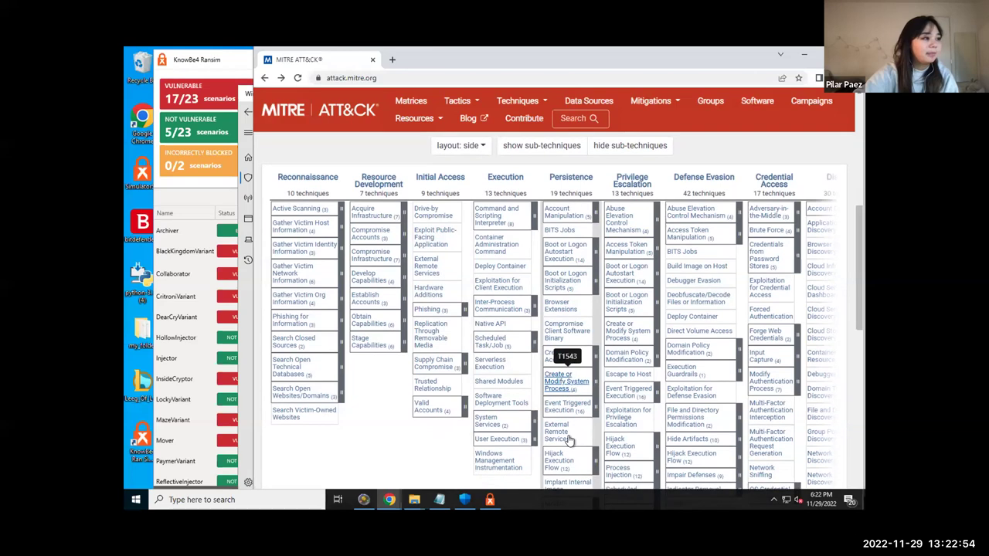
scroll(567, 440, "down", 1)
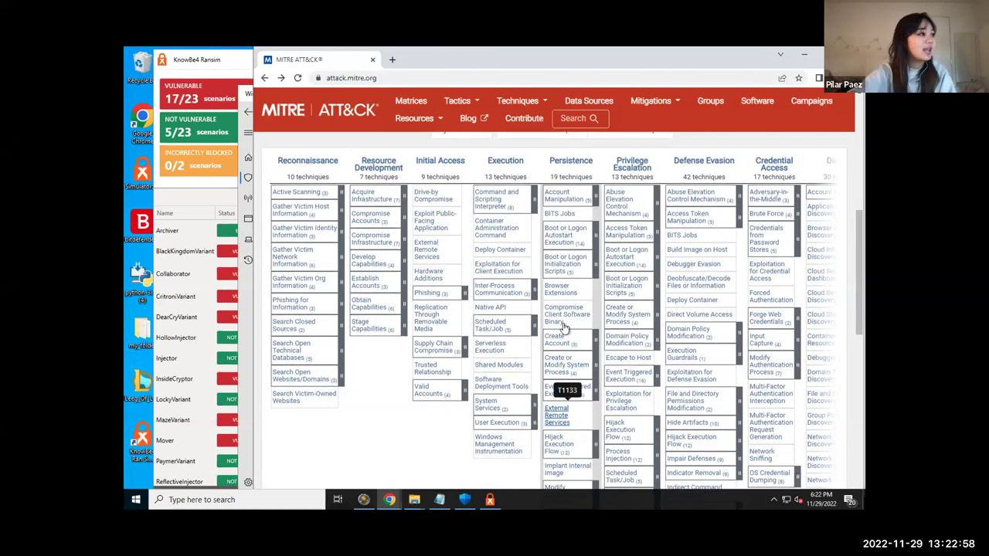
scroll(623, 258, "up", 1)
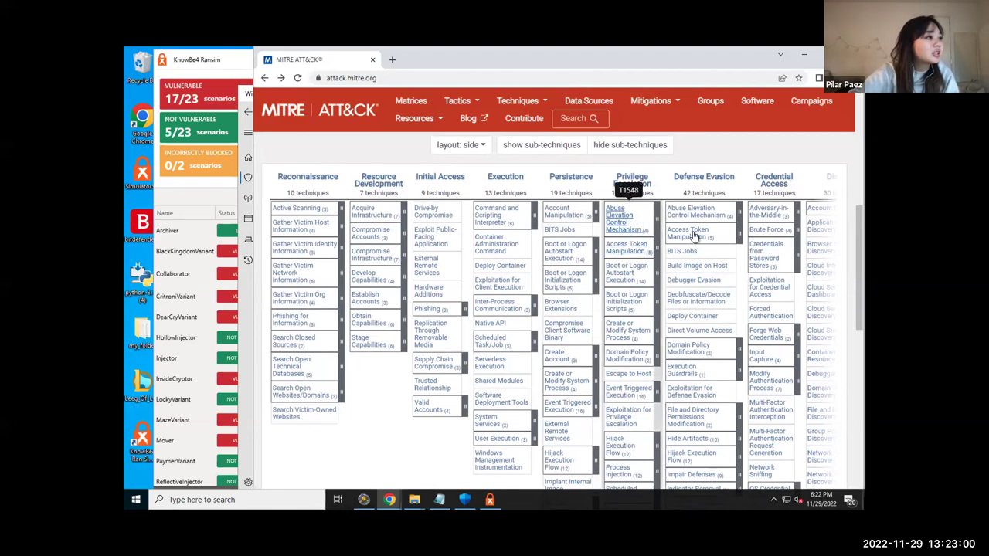
Switch to KnowBe4 Ransim, shift its window aside, and review the status of every scenario in the completed test.
left_click(192, 192)
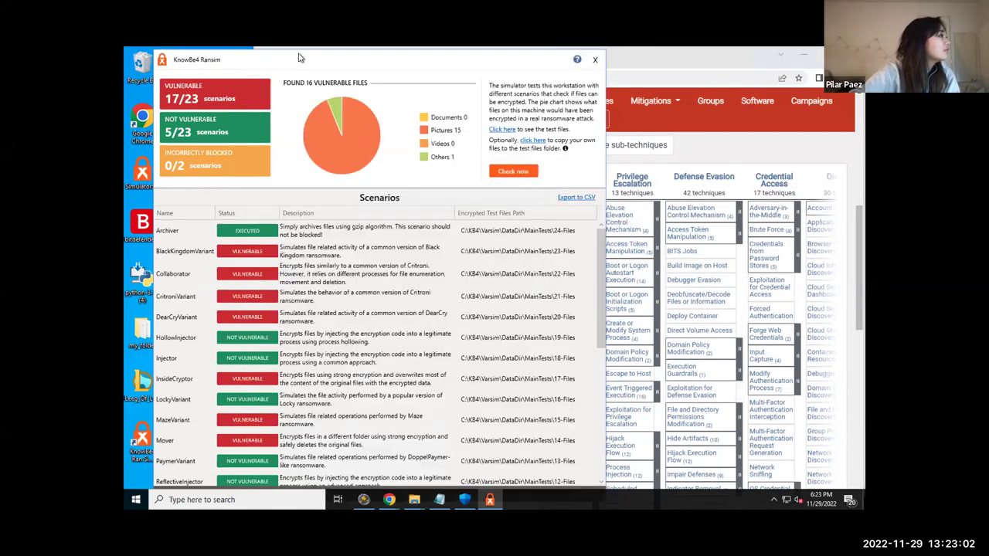
scroll(316, 347, "down", 5)
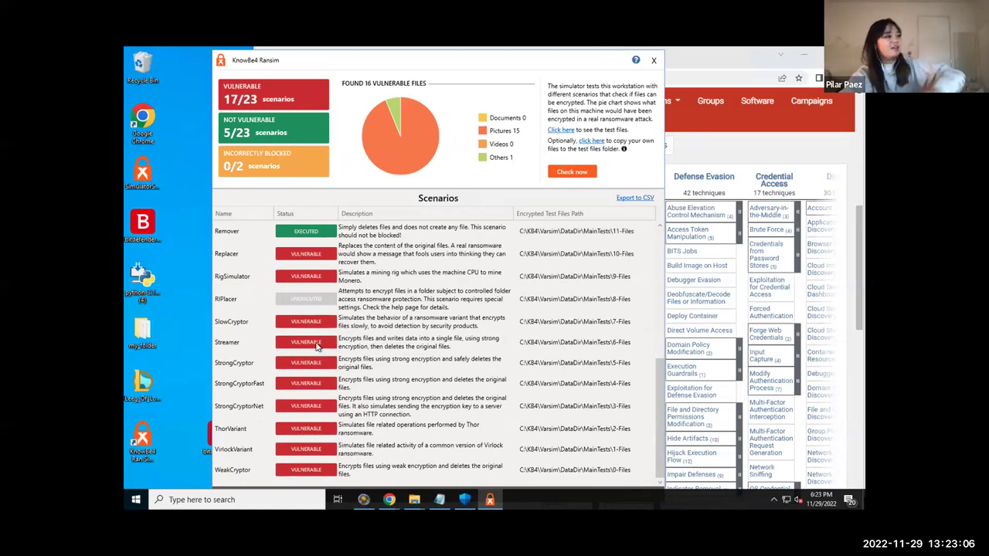
scroll(406, 370, "up", 5)
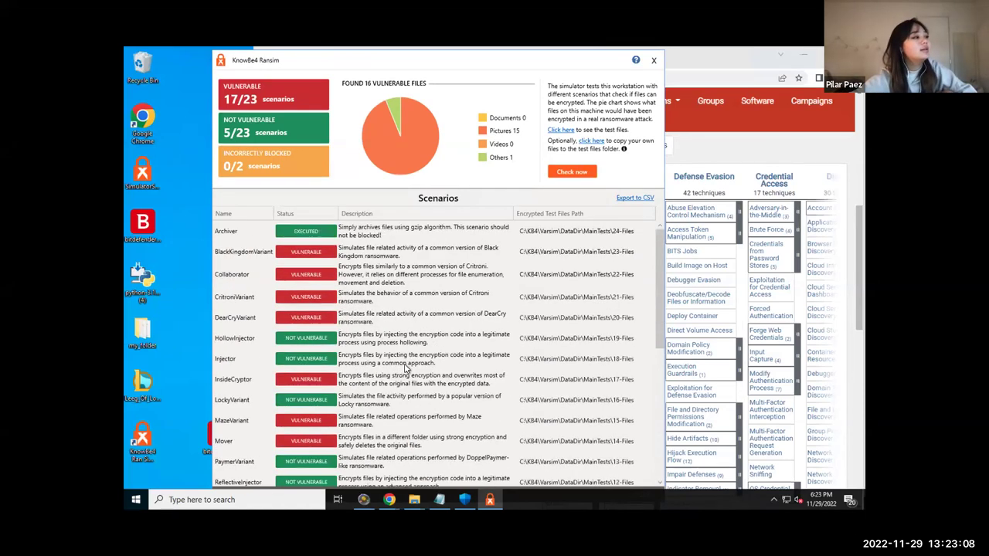
scroll(405, 369, "down", 5)
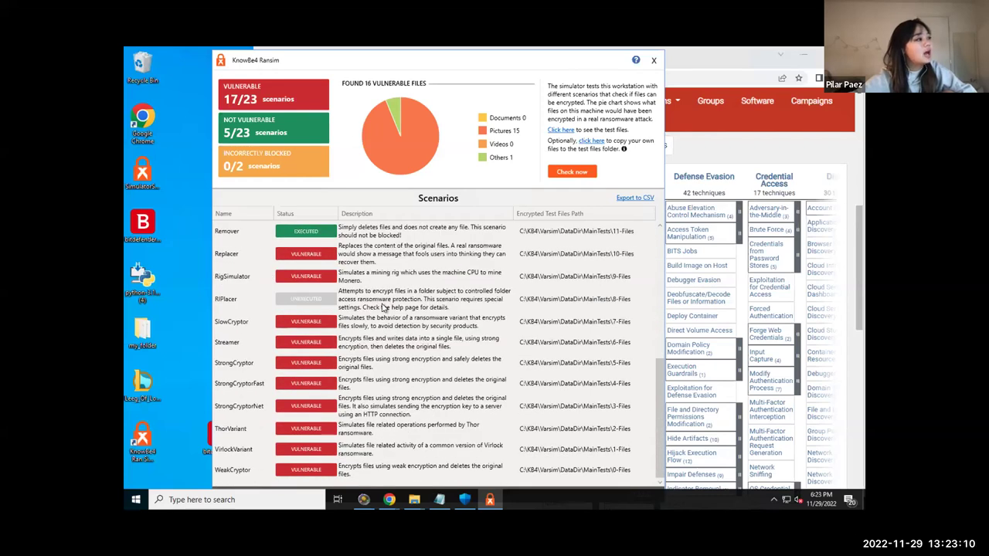
scroll(404, 367, "up", 5)
Start the recommended actions for the Trojan:Win32/Wacatac.B!ml threat in Windows Security and return to Ransim.
left_click(464, 499)
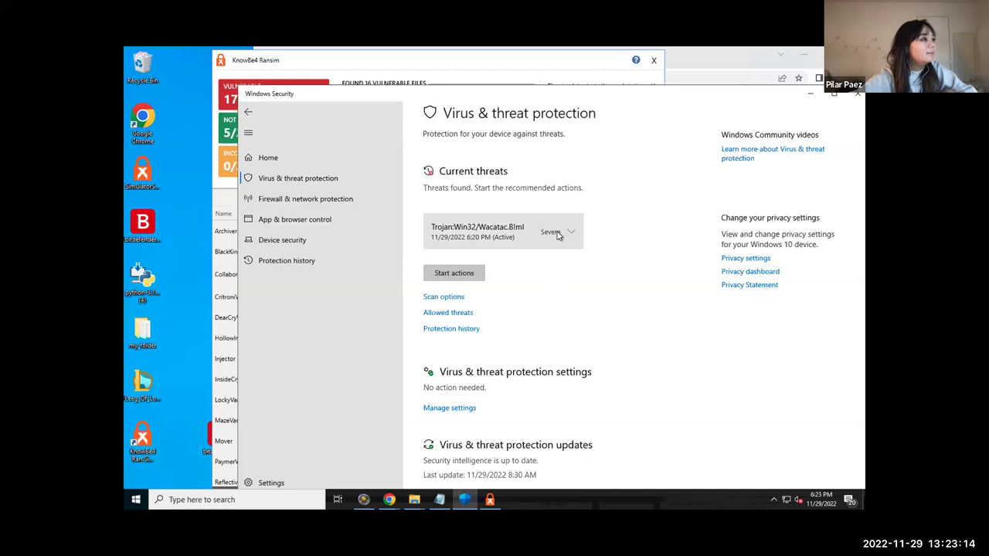
left_click(468, 273)
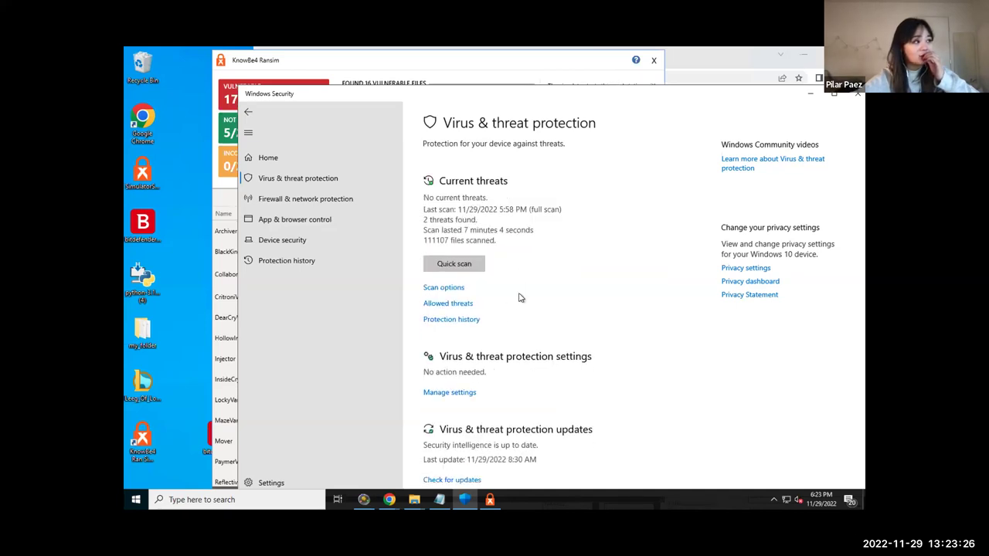
left_click(509, 72)
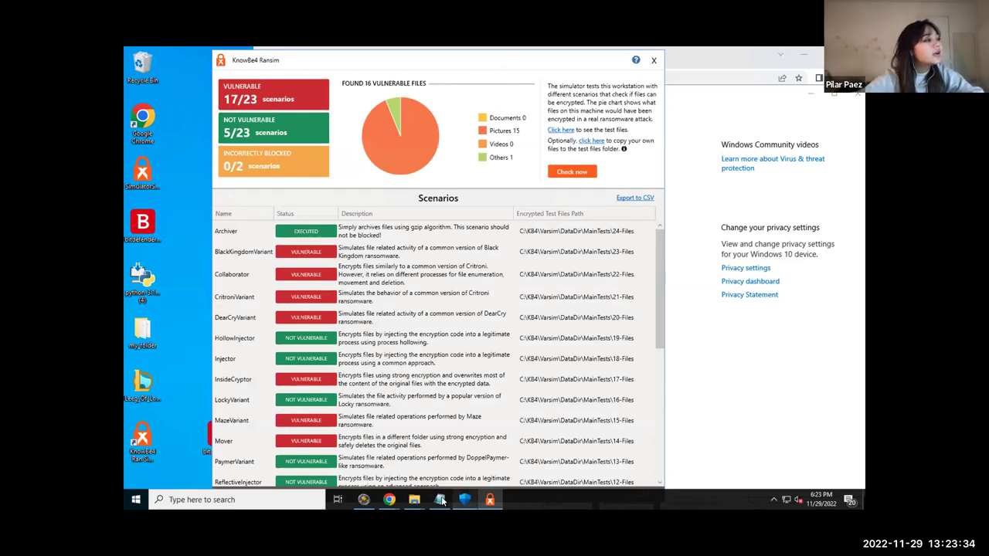
Open Ransim's TestFiles folder, view the DAT2 document in WordPad, and move the document window down.
mouse_move(413, 499)
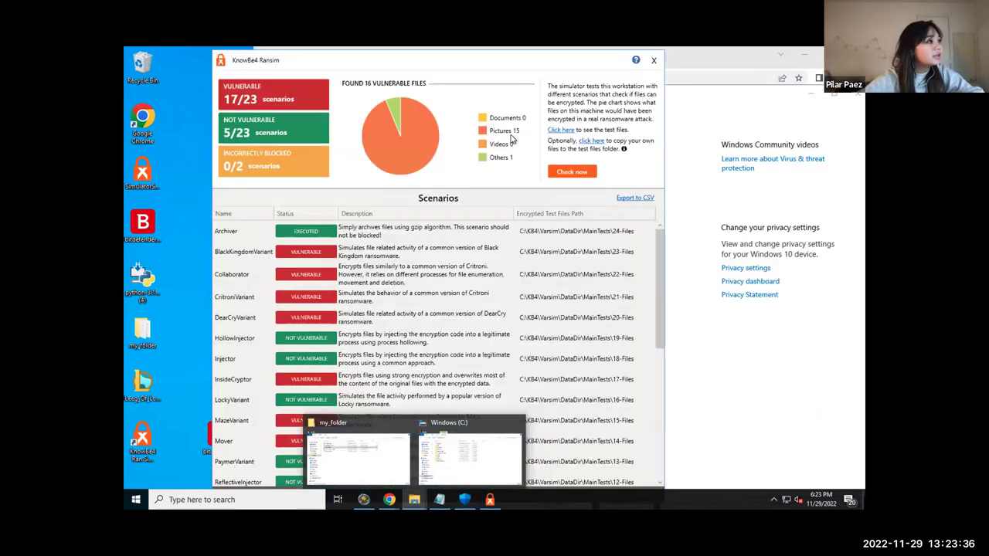
left_click(559, 130)
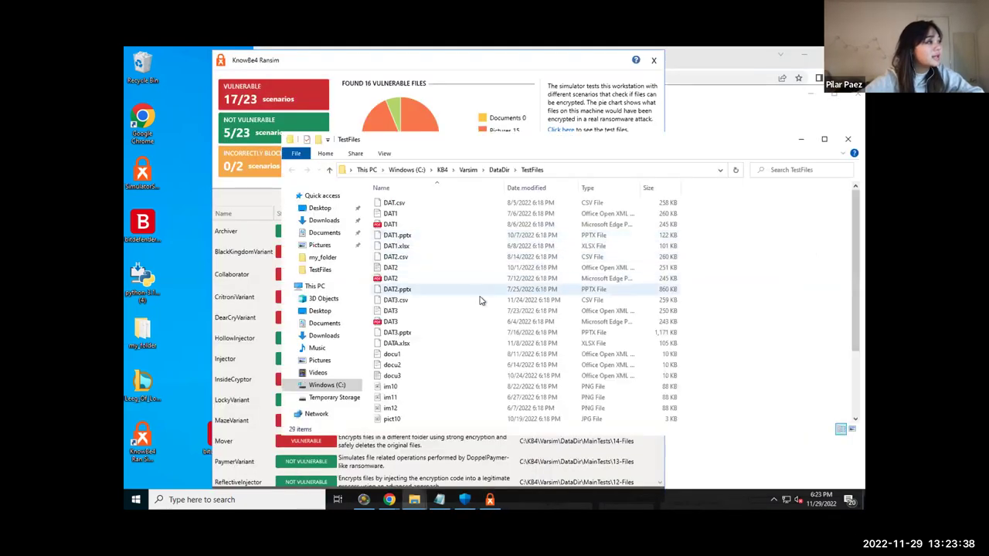
double_click(417, 269)
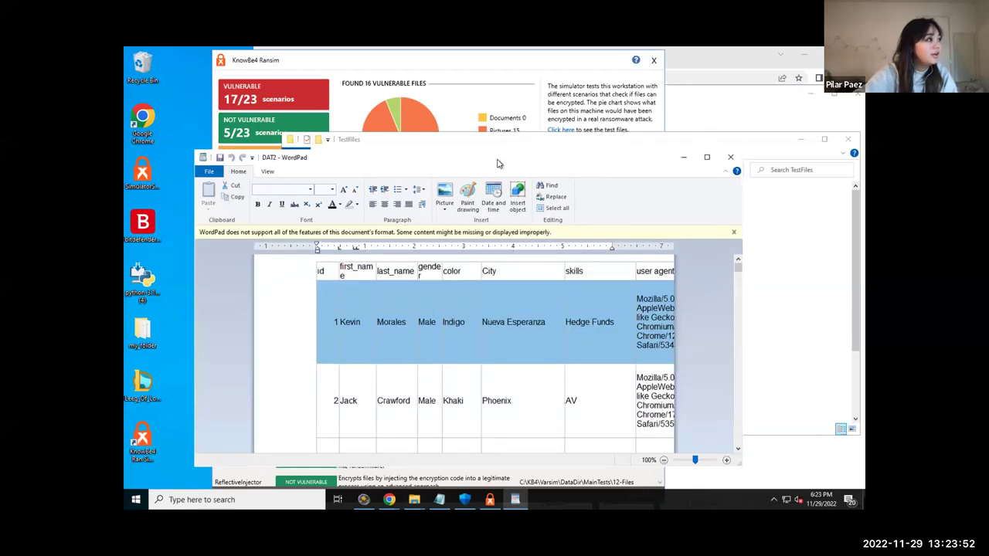
left_click_drag(498, 165, 502, 202)
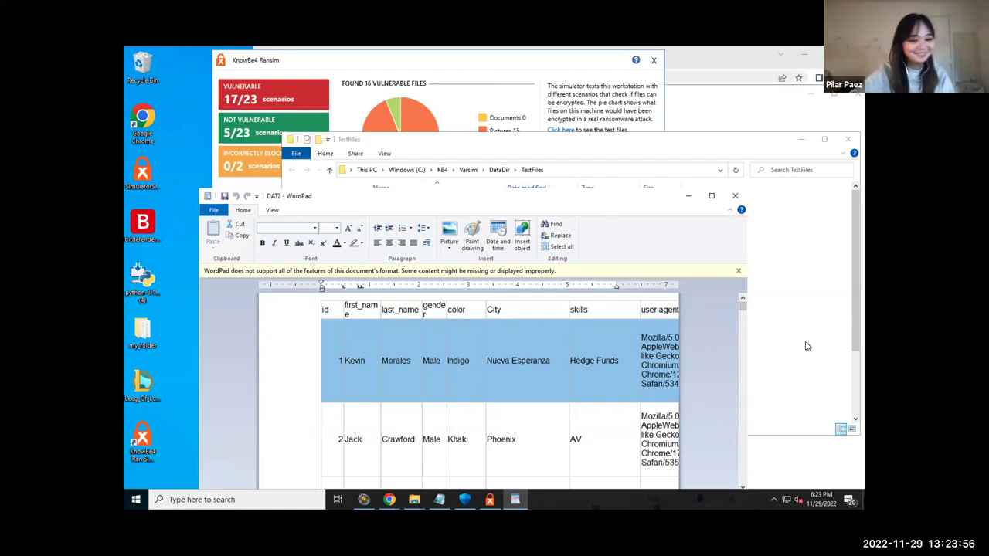
Go back to the TestFiles folder and open the DAT1 document in WordPad.
left_click(832, 304)
left_click(539, 167)
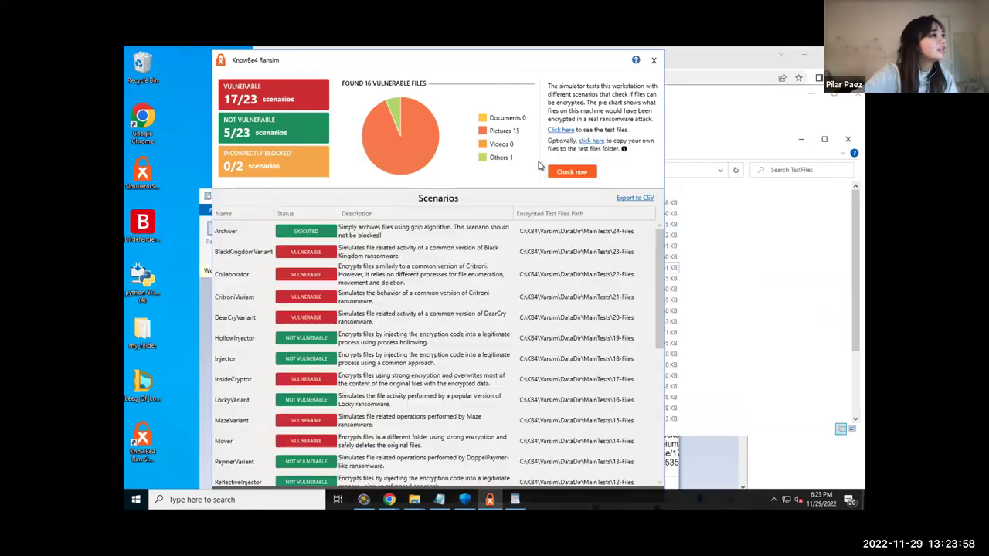
left_click(694, 268)
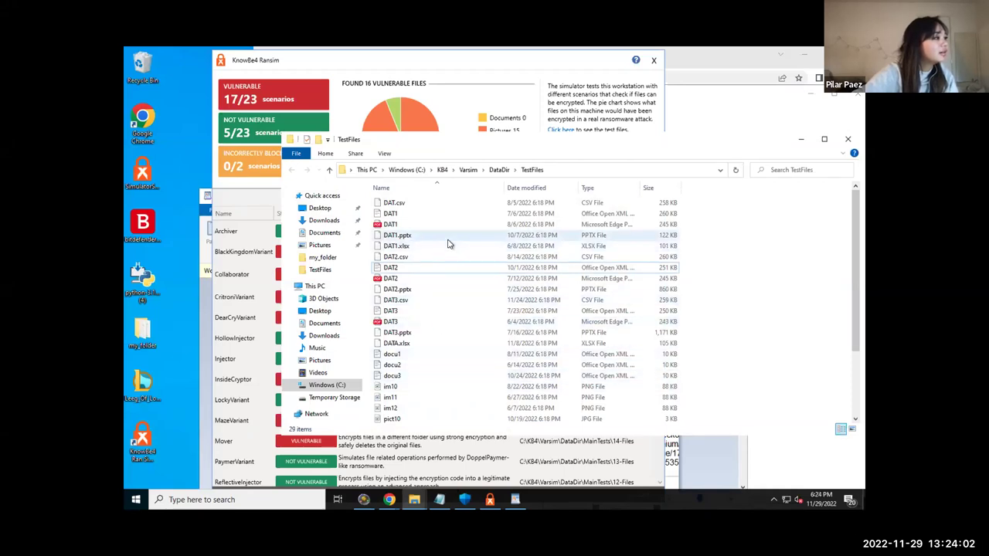
double_click(472, 215)
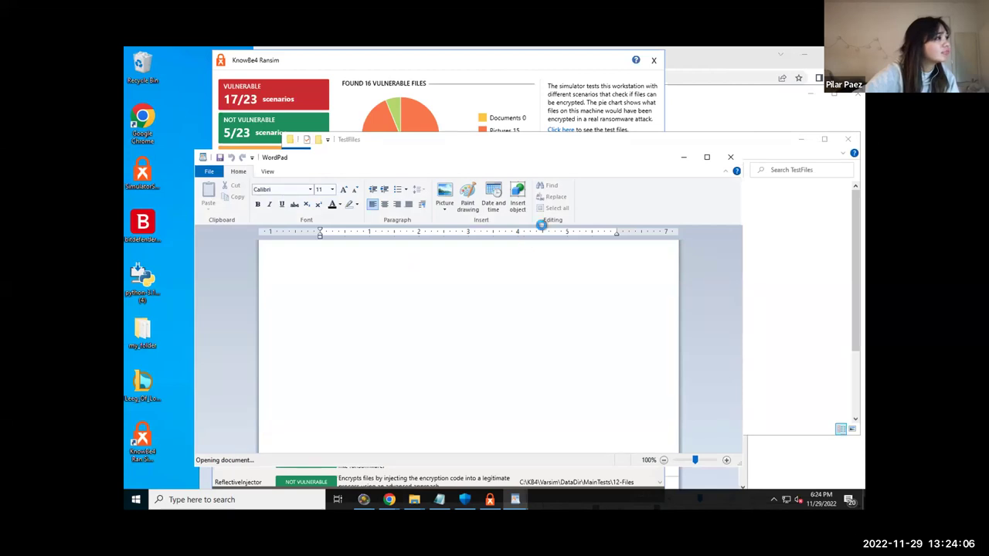
Return to KnowBe4 Ransim, look through the scenario results again, and reposition its window over the other open windows.
left_click(532, 112)
scroll(490, 340, "down", 10)
scroll(490, 340, "up", 5)
scroll(490, 340, "up", 3)
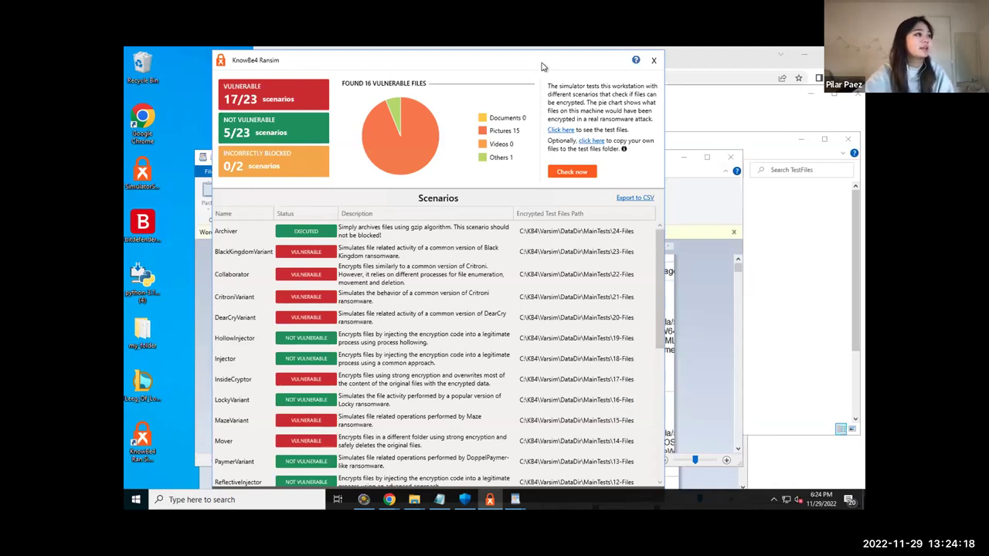
left_click_drag(565, 61, 592, 65)
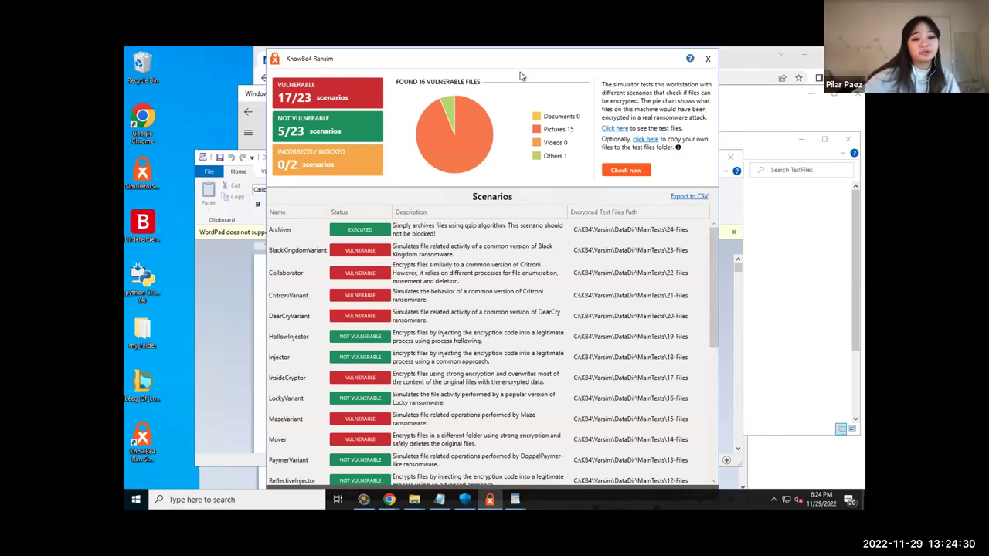
mouse_move(513, 72)
left_mouse_down()
mouse_move(533, 87)
mouse_move(507, 64)
left_mouse_up()
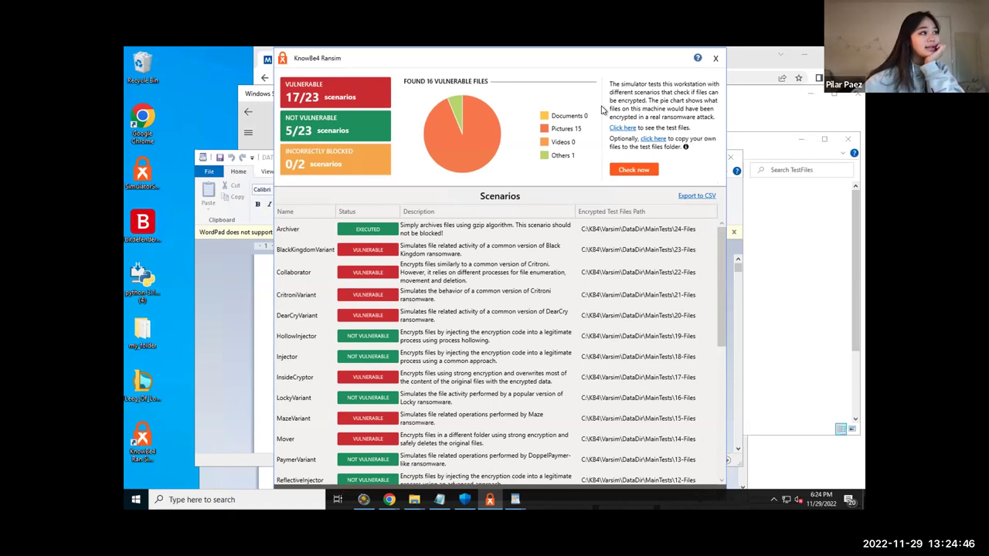
left_click_drag(536, 62, 497, 61)
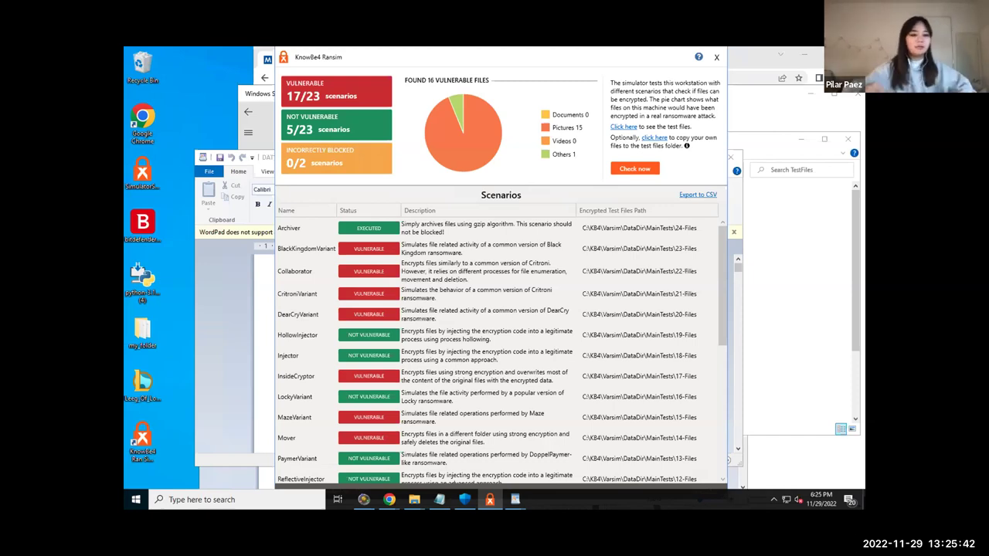
Switch to a new tab in Chrome and search Google for "top antivirus software".
left_click(794, 224)
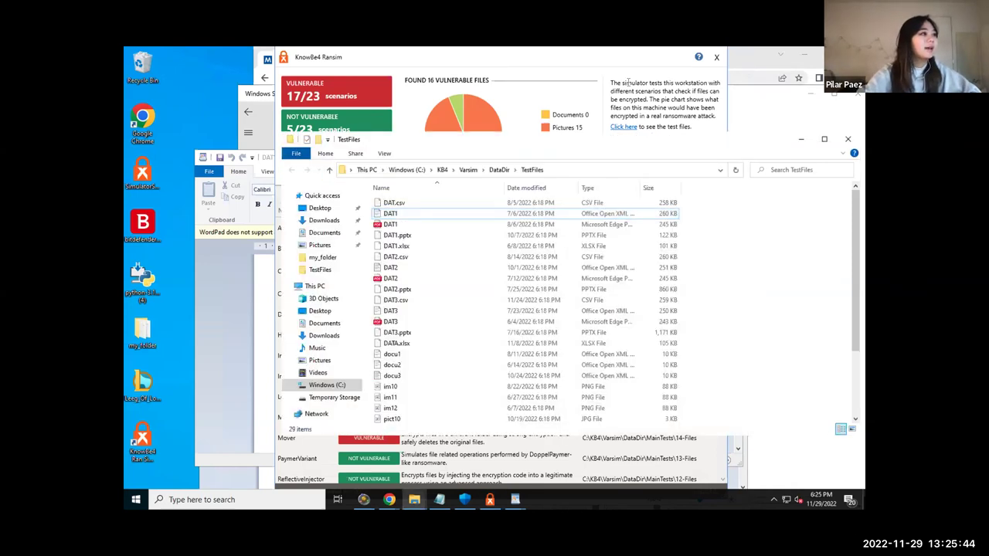
key("alt+Tab")
left_click(390, 60)
left_click(406, 77)
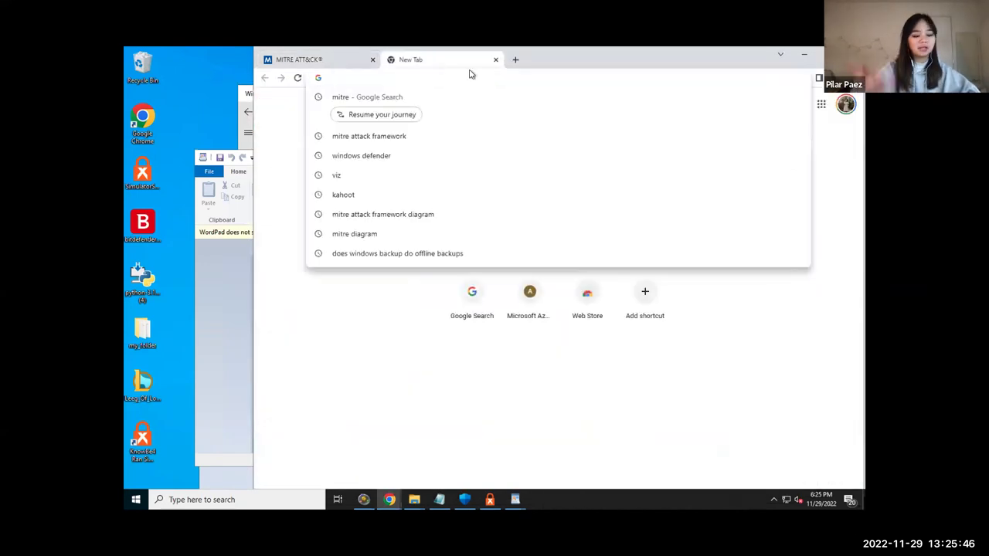
key("Escape")
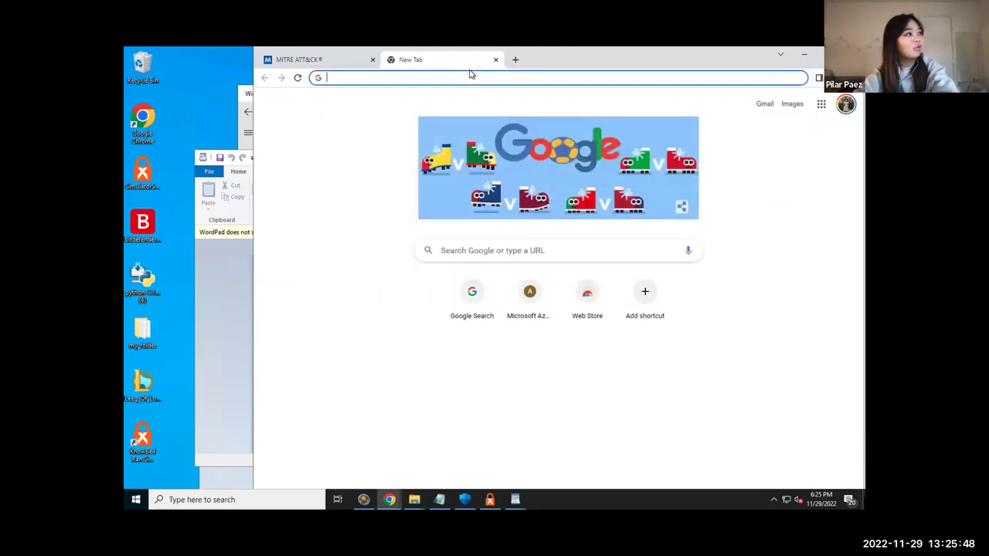
type("b")
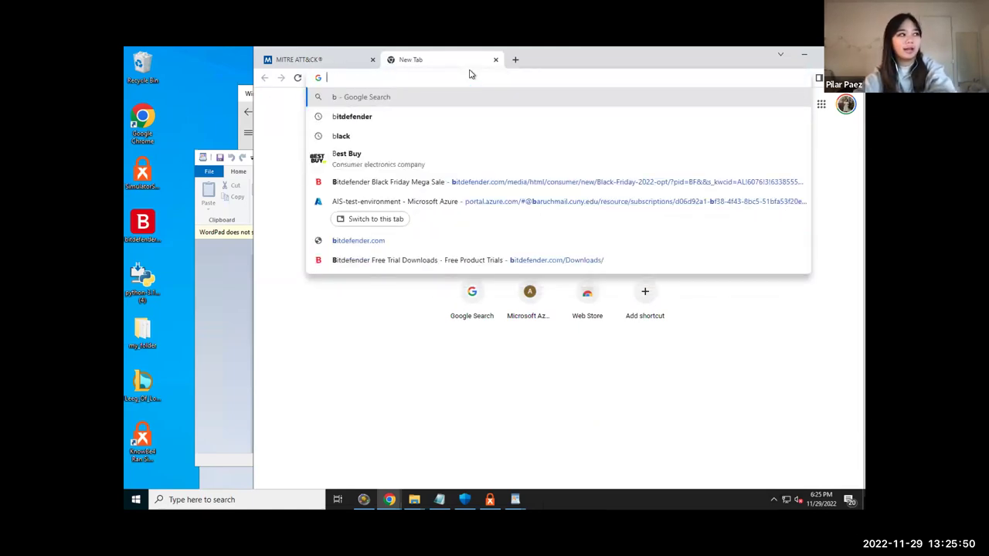
type("i")
key("BackSpace")
key("BackSpace")
type("top anti")
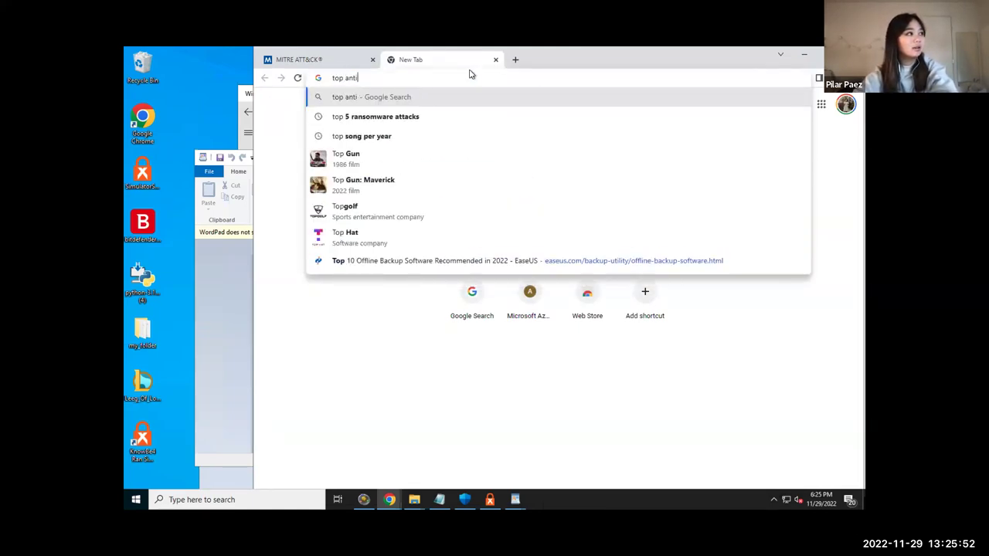
type("virus sof")
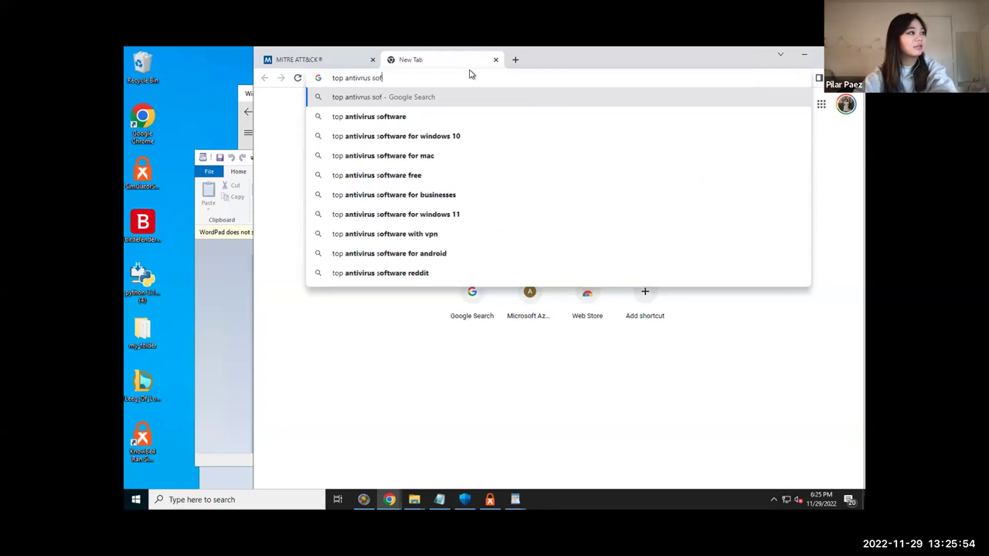
type("tware")
key("Return")
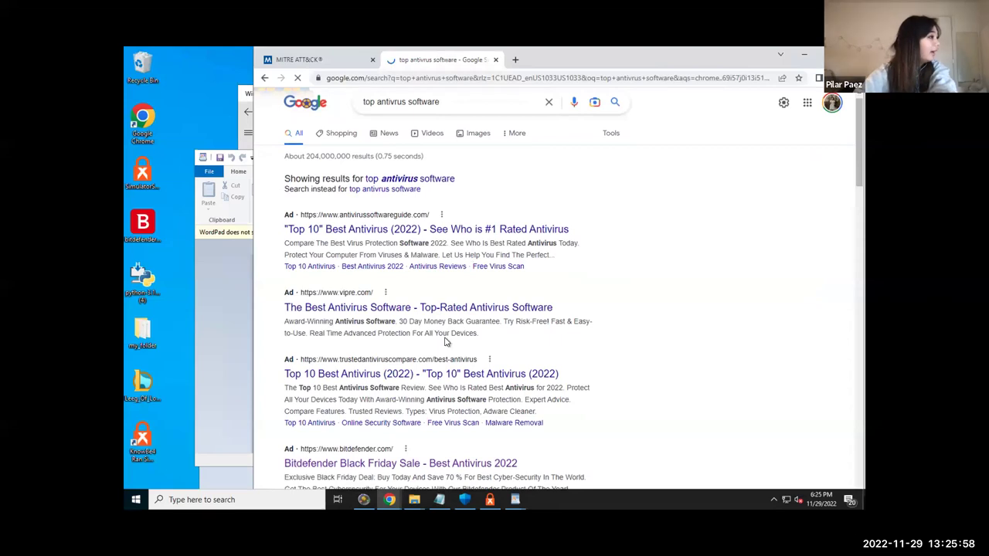
Look through the search results and open PCMag's article "The Best Antivirus Software for 2022".
scroll(444, 342, "down", 3)
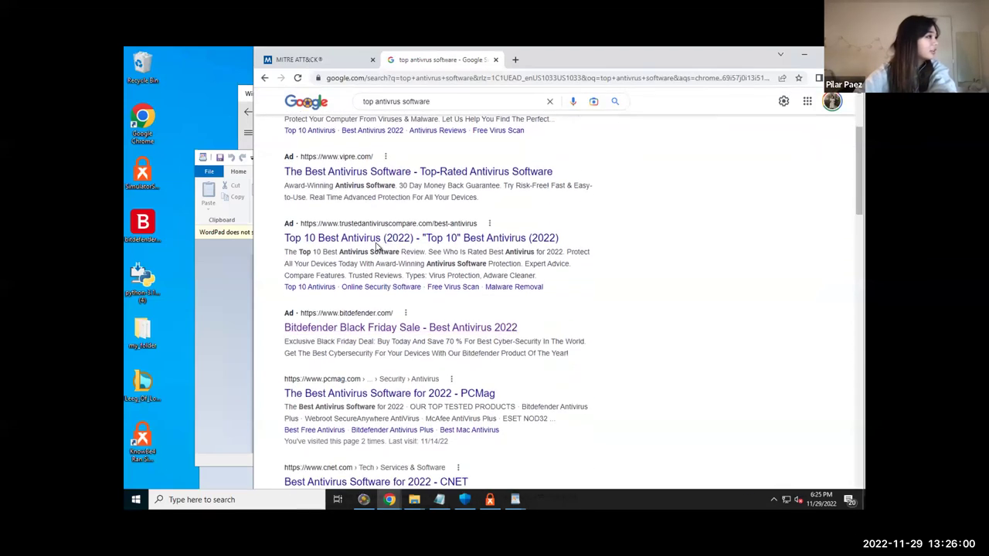
scroll(436, 348, "down", 1)
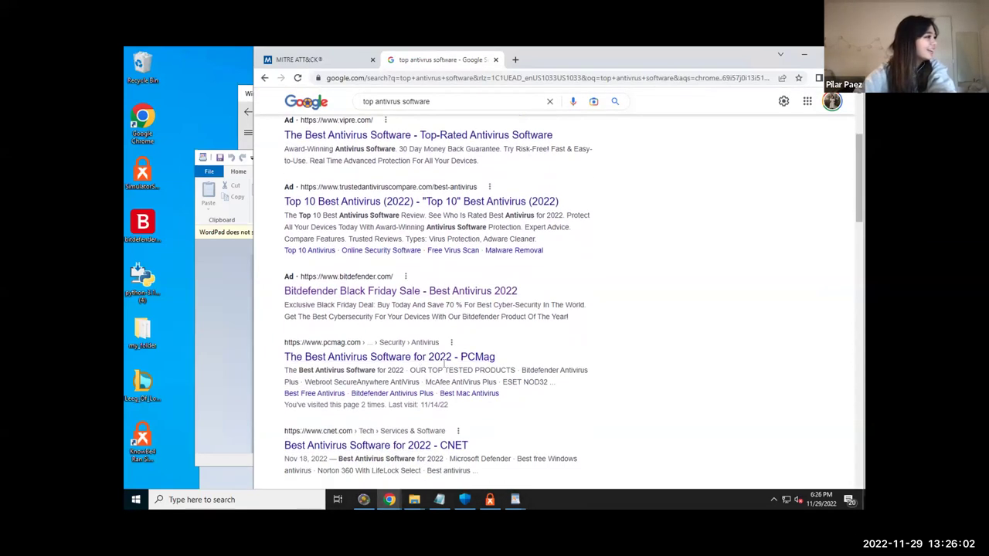
scroll(446, 365, "down", 1)
left_click(427, 336)
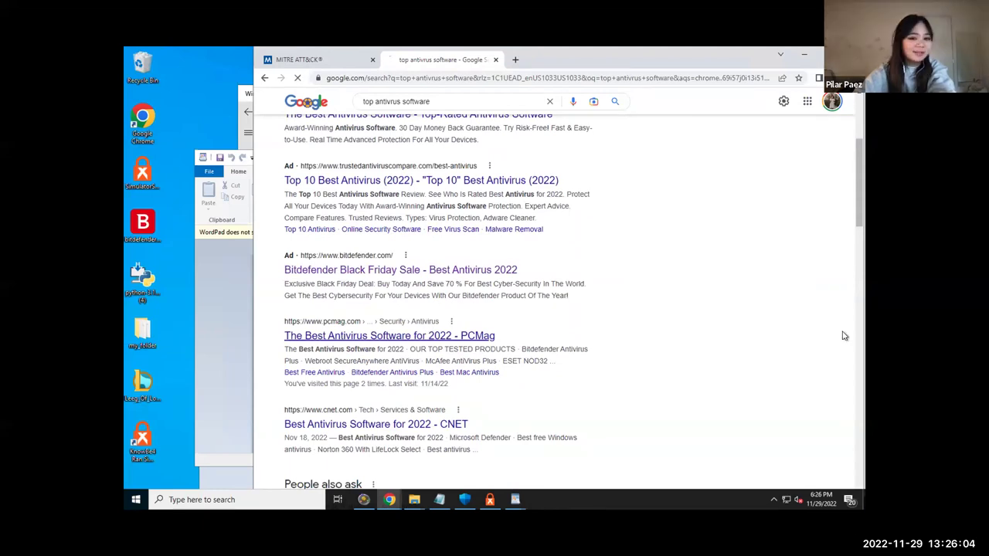
Look through the article's "Our Top Tested Products" list, including Bitdefender, McAfee, ESET, Malwarebytes and Norton.
scroll(686, 348, "down", 1)
scroll(669, 309, "down", 1)
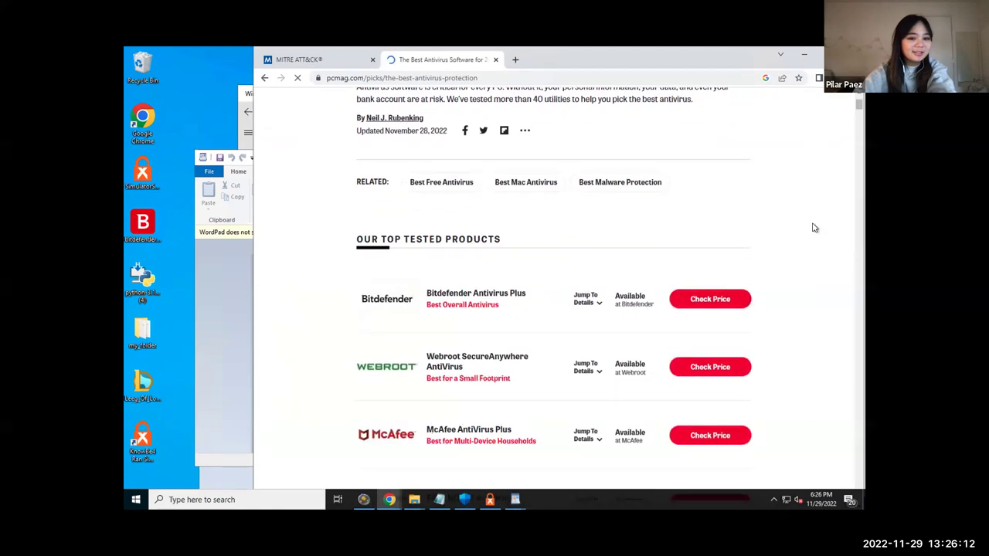
scroll(673, 287, "down", 2)
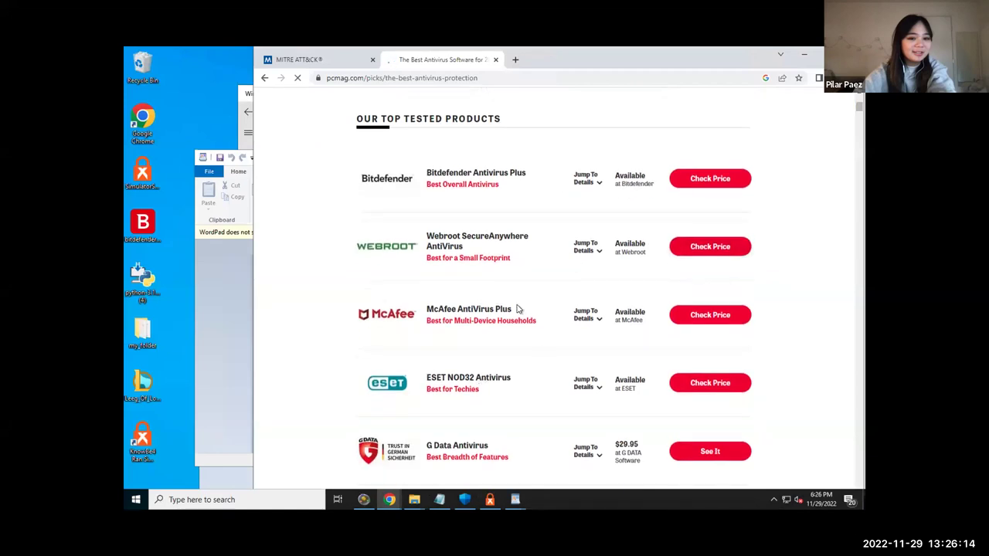
scroll(517, 309, "down", 1)
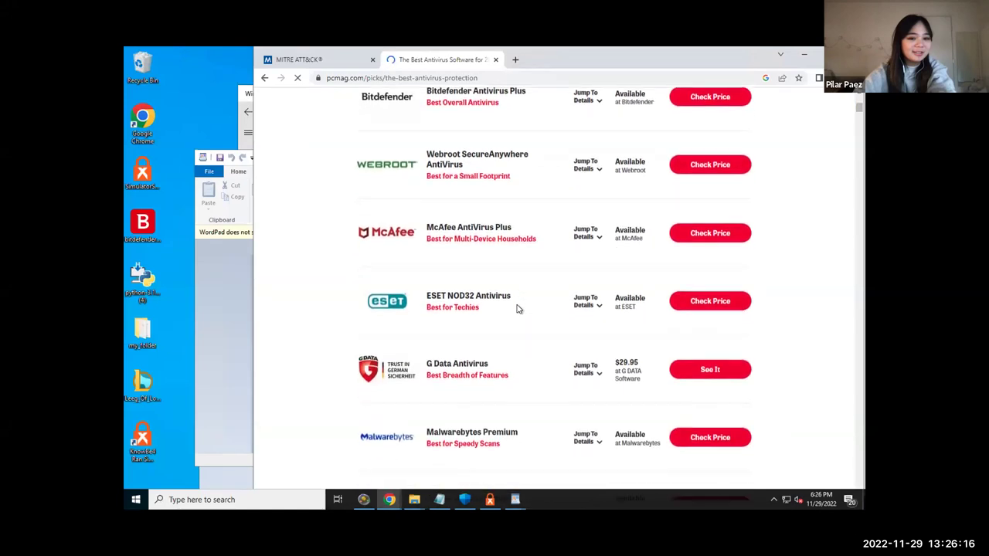
left_click_drag(455, 432, 495, 437)
left_click(495, 437)
scroll(499, 434, "down", 1)
scroll(477, 464, "down", 1)
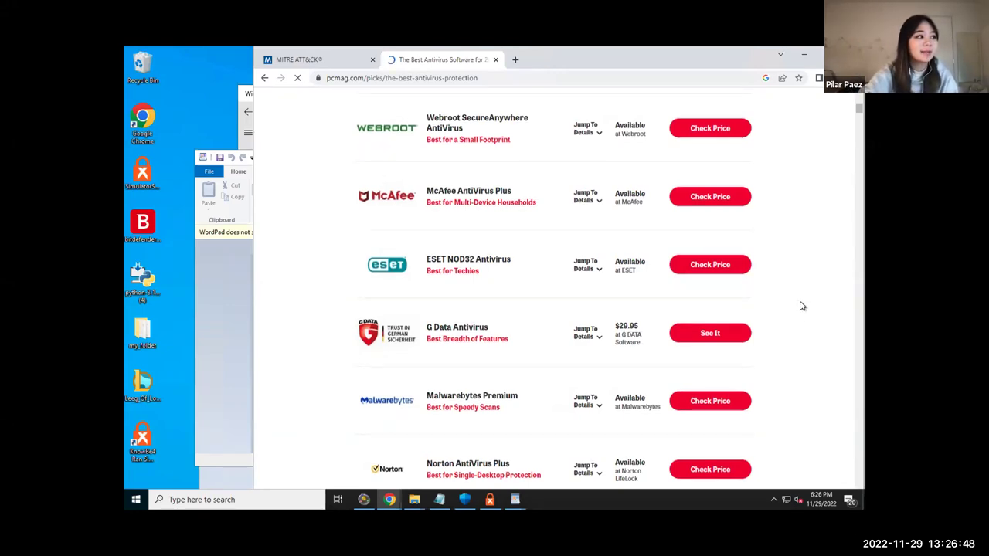
scroll(801, 304, "up", 2)
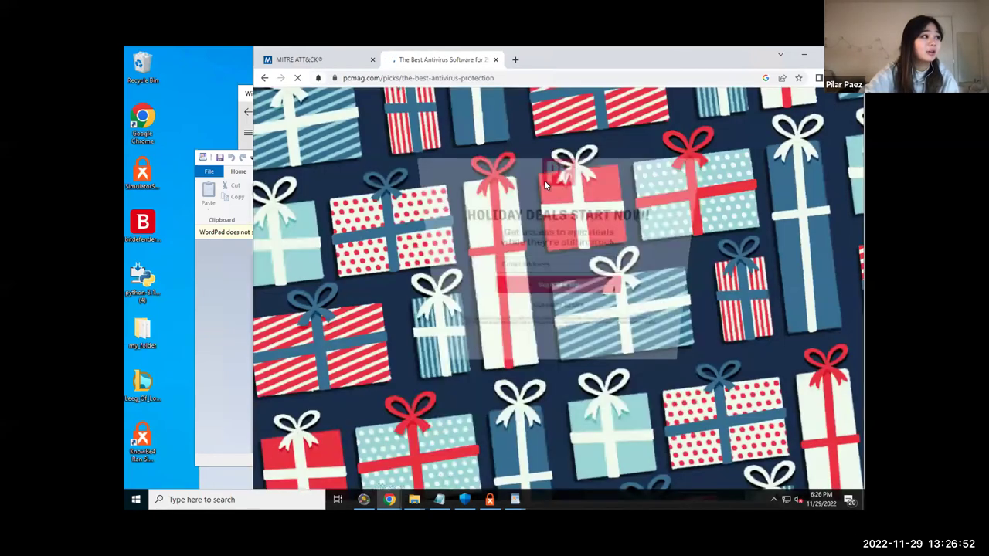
Go back to the Google results, briefly bring the DAT1 document in WordPad forward, and return to Chrome.
left_click(265, 79)
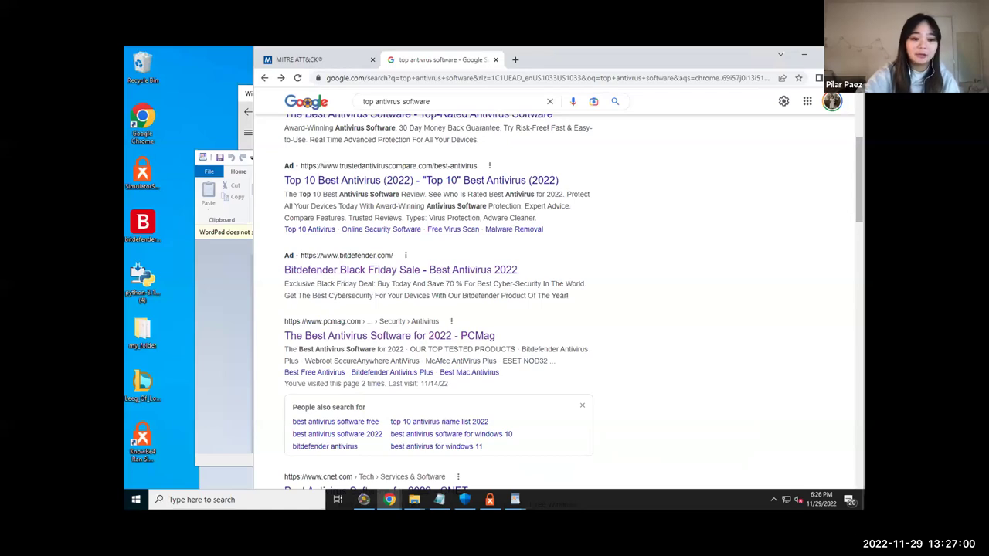
left_click(232, 268)
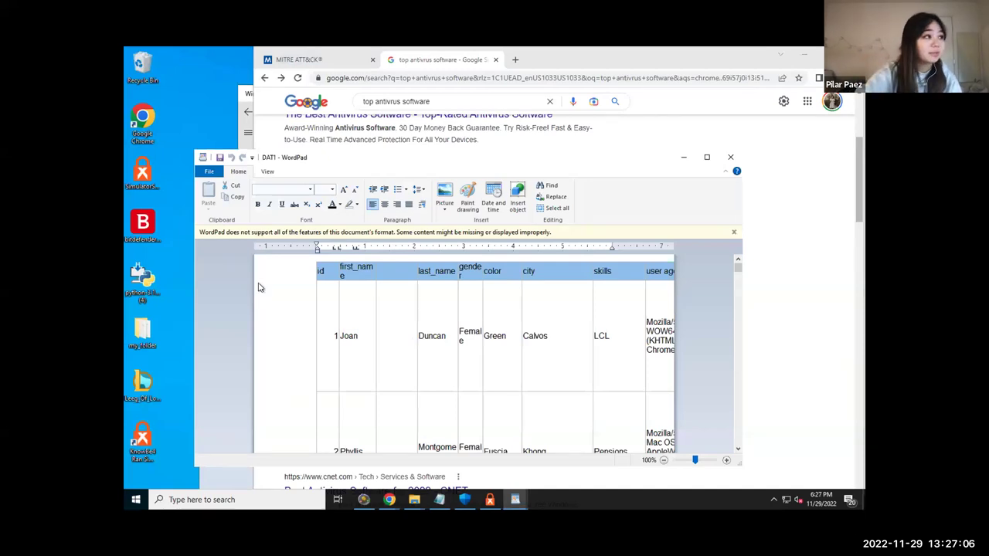
left_click(627, 136)
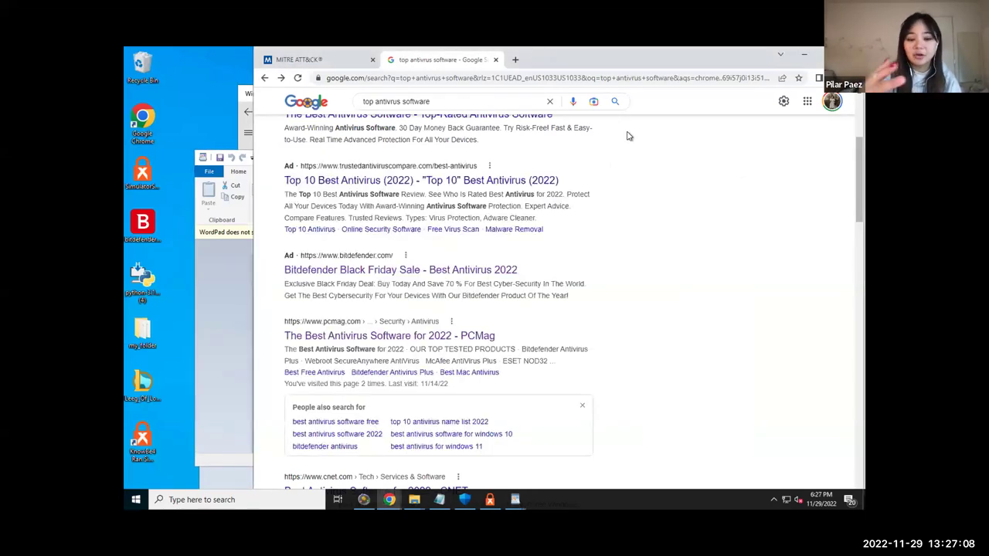